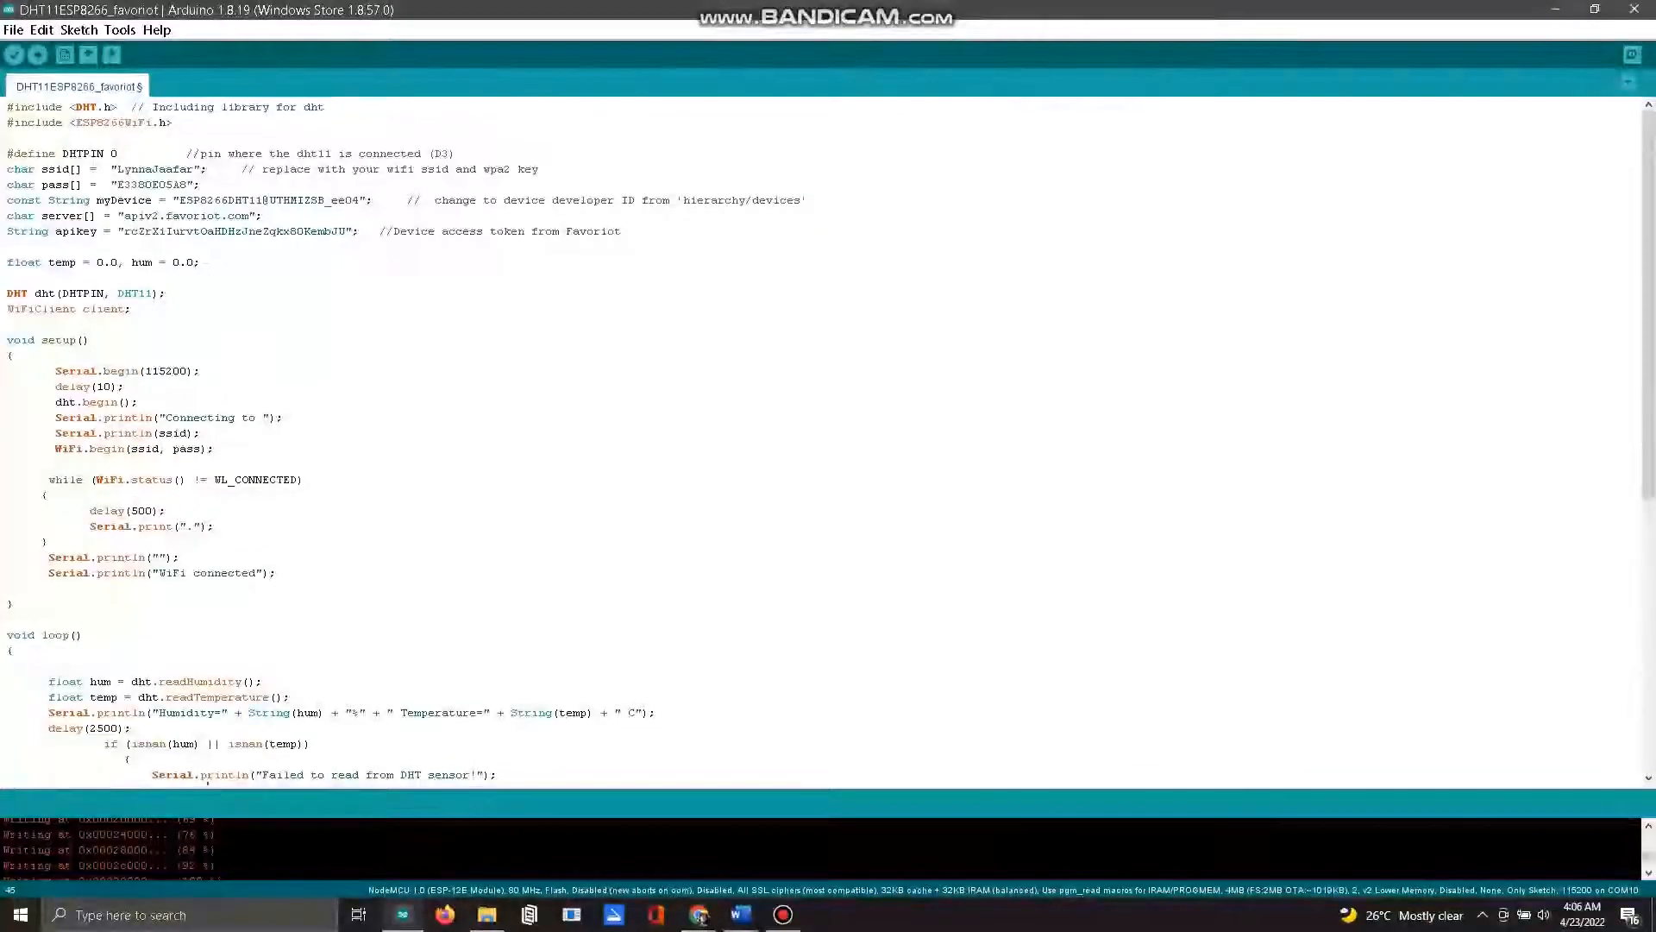
Step: Review the sketch code from the WiFi setup through the main loop to the end of the sendDatatoFavoriot function
scroll(819, 439, "down", 2)
scroll(820, 439, "down", 1)
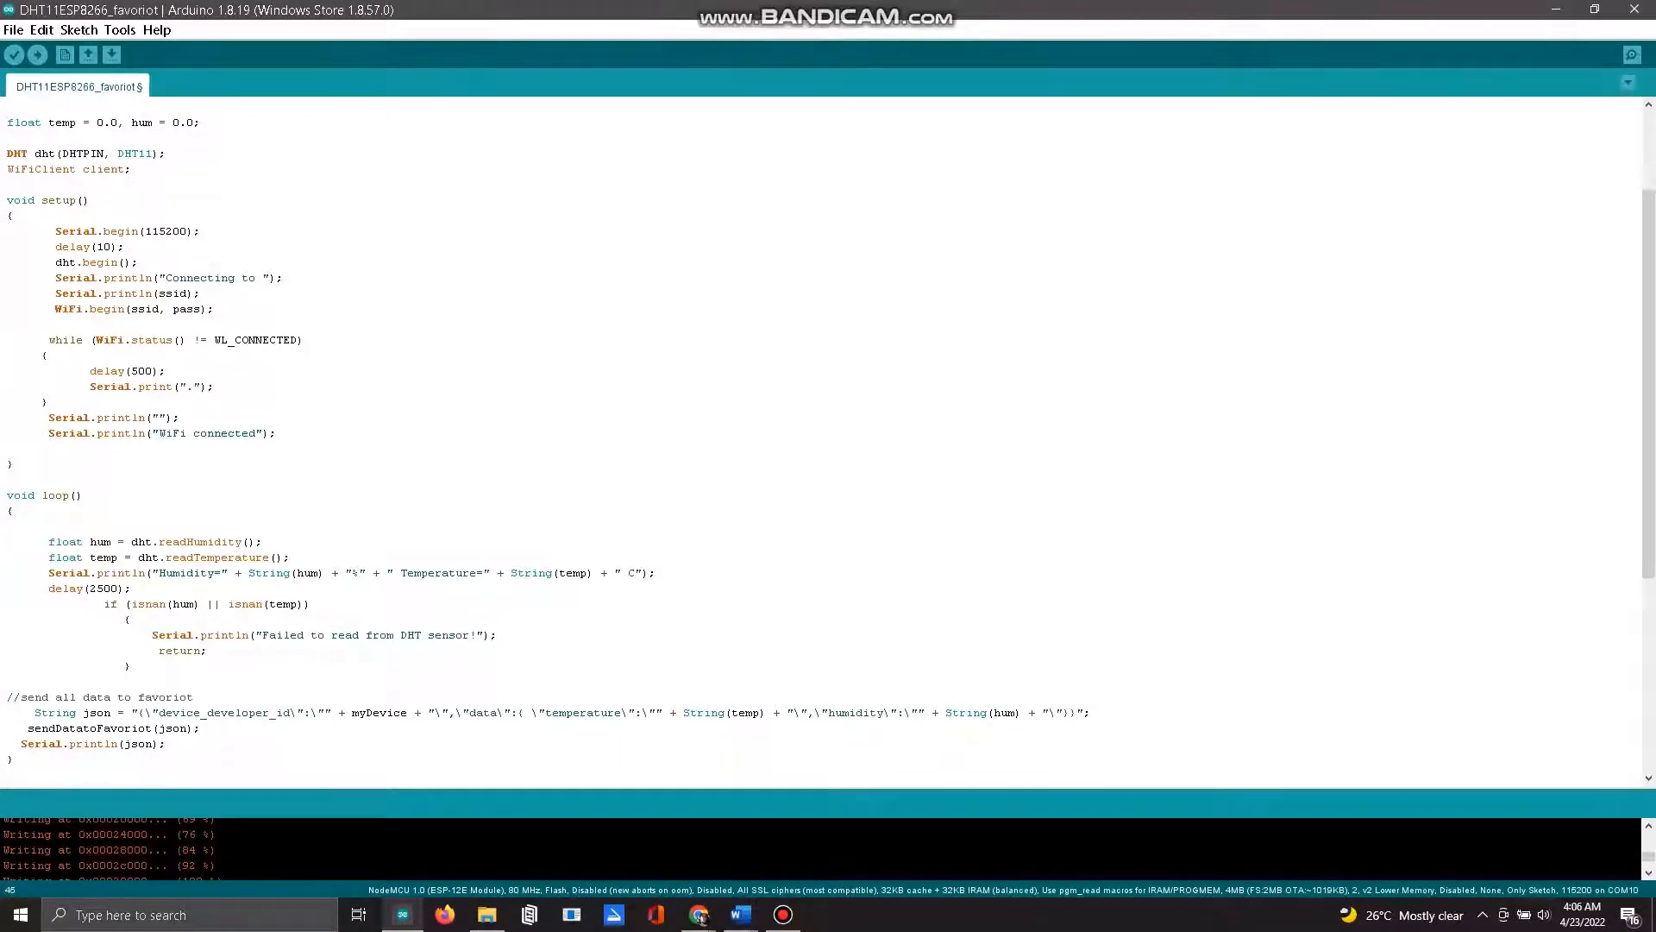
scroll(819, 440, "down", 5)
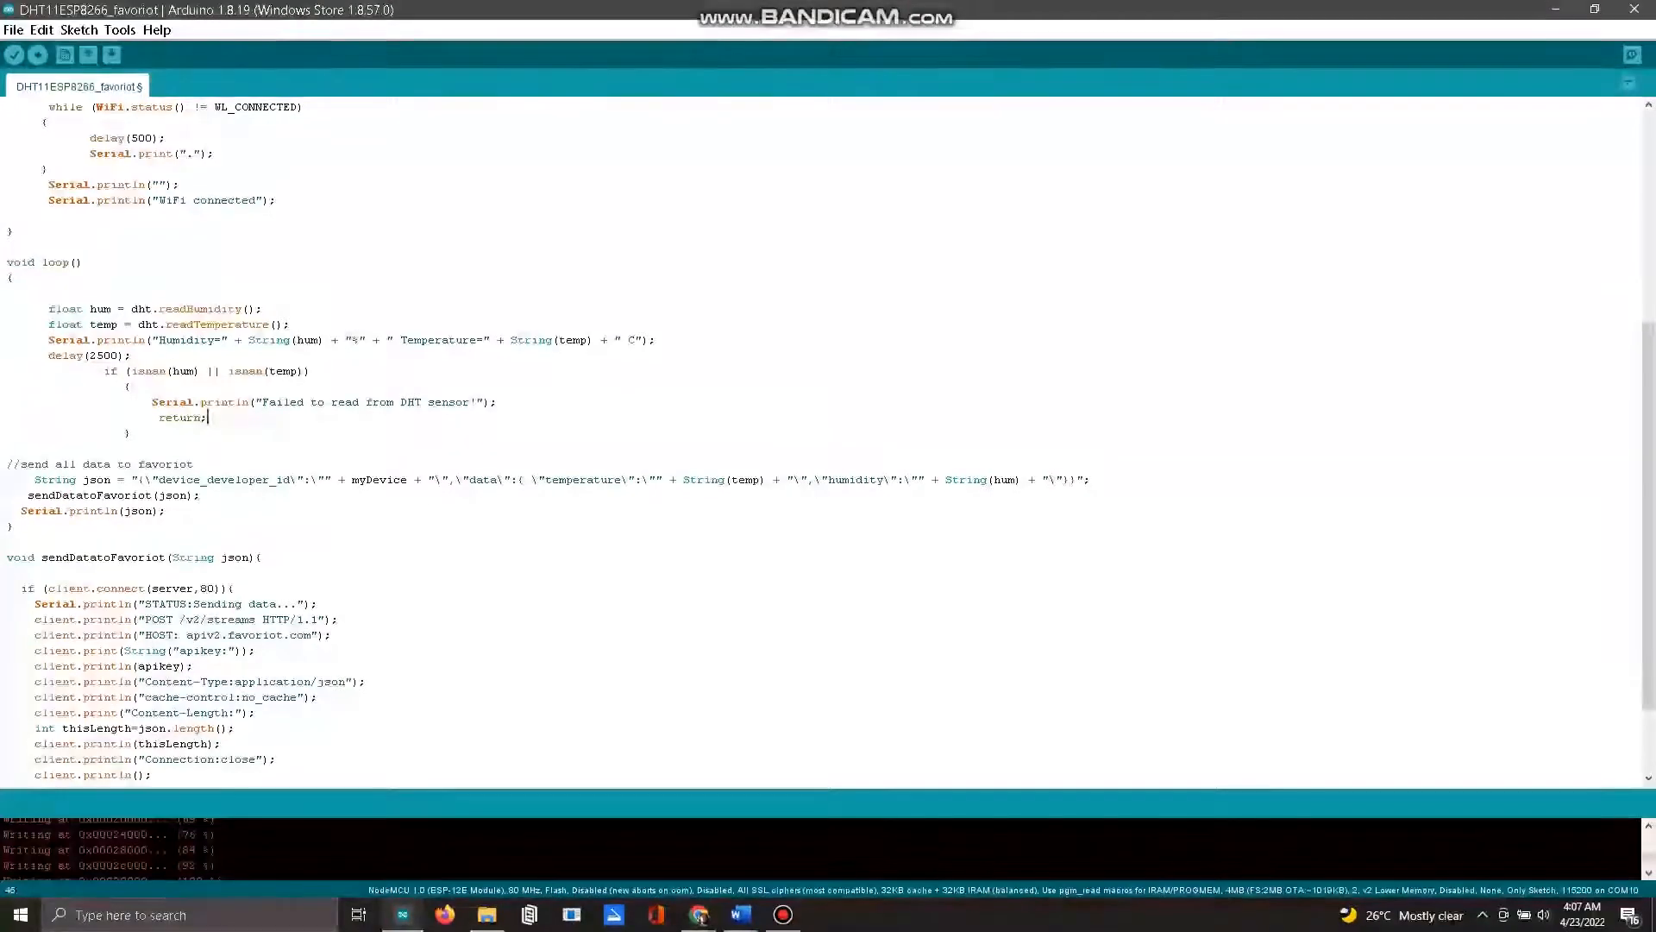
scroll(823, 440, "down", 1)
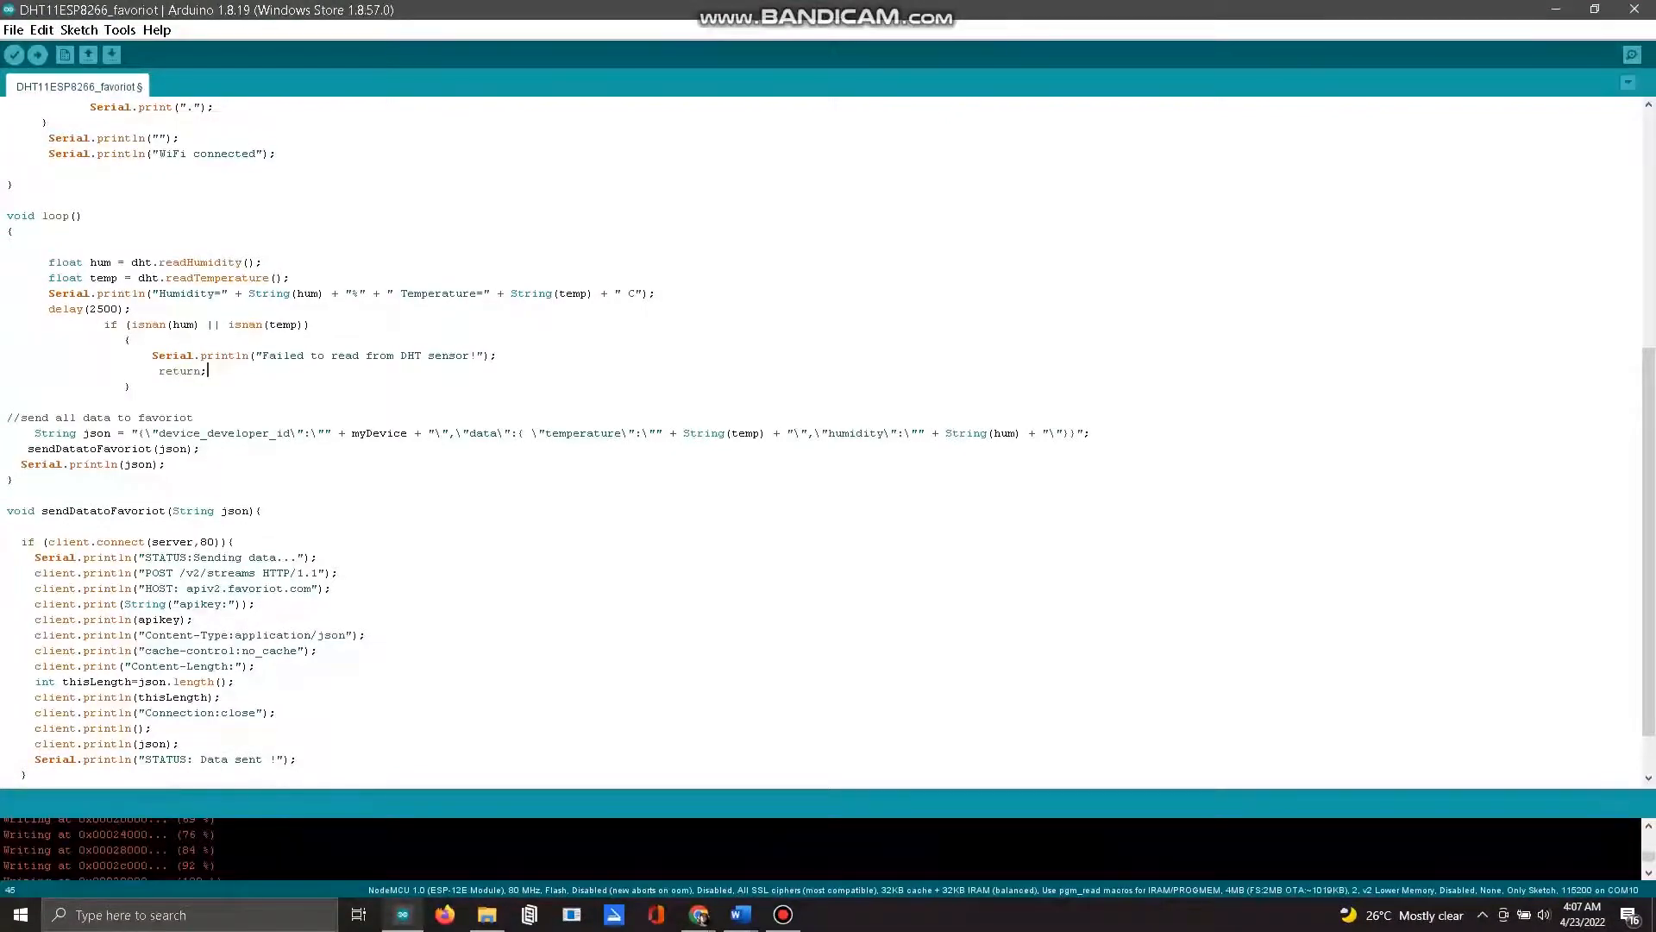
scroll(824, 440, "down", 1)
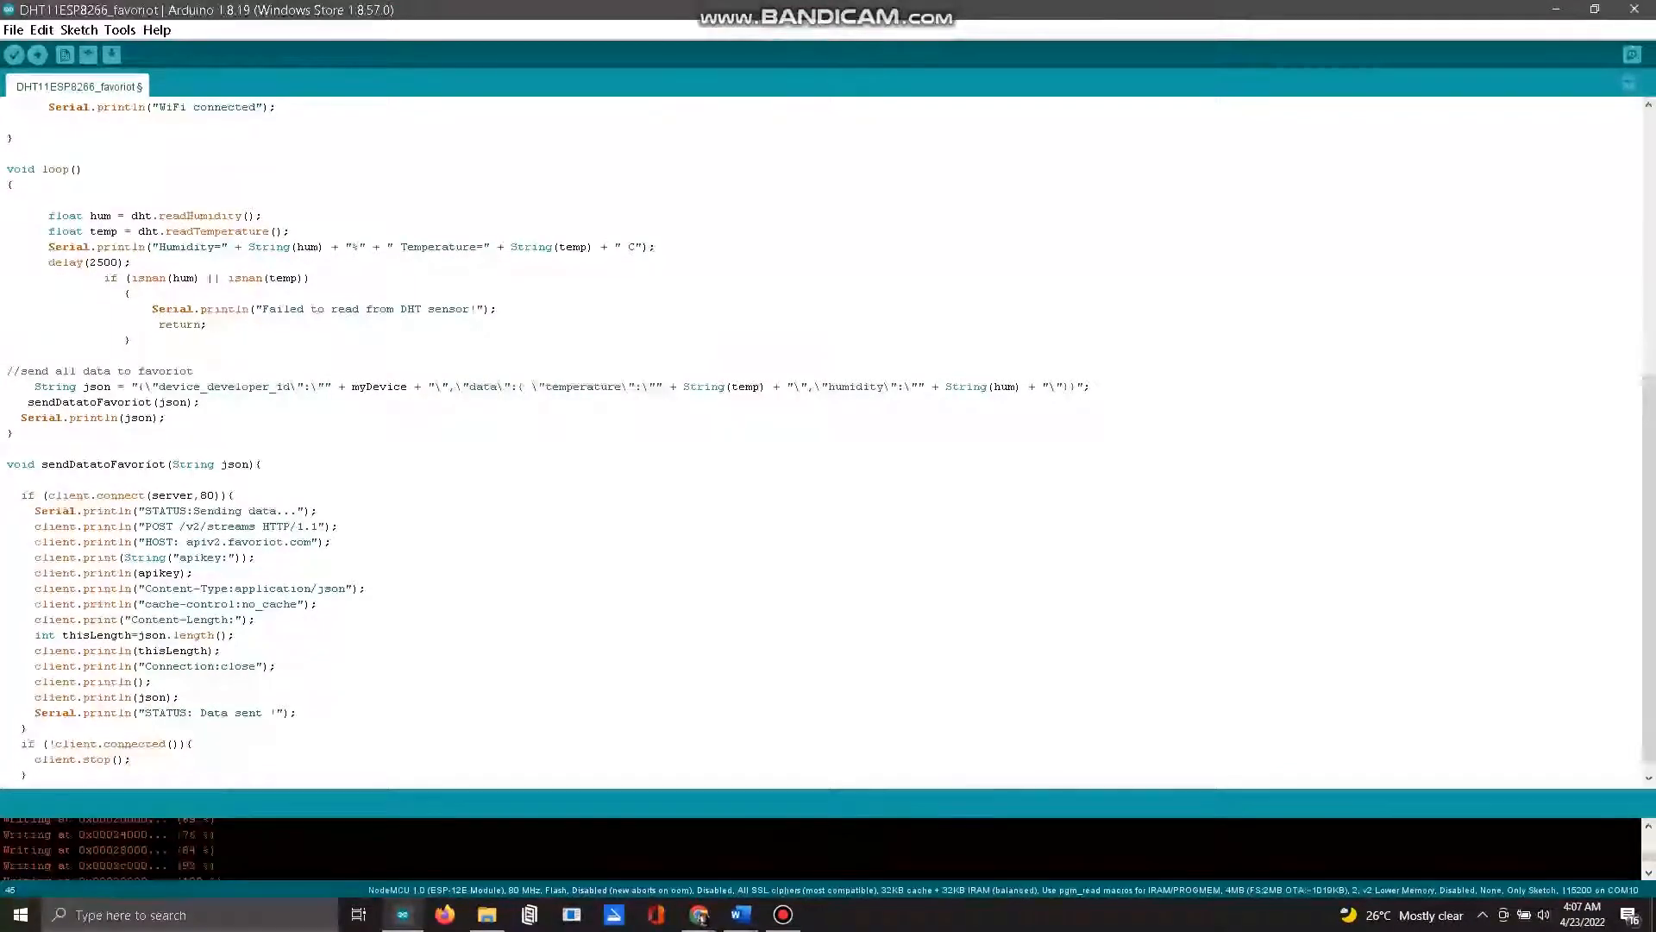
scroll(823, 440, "down", 1)
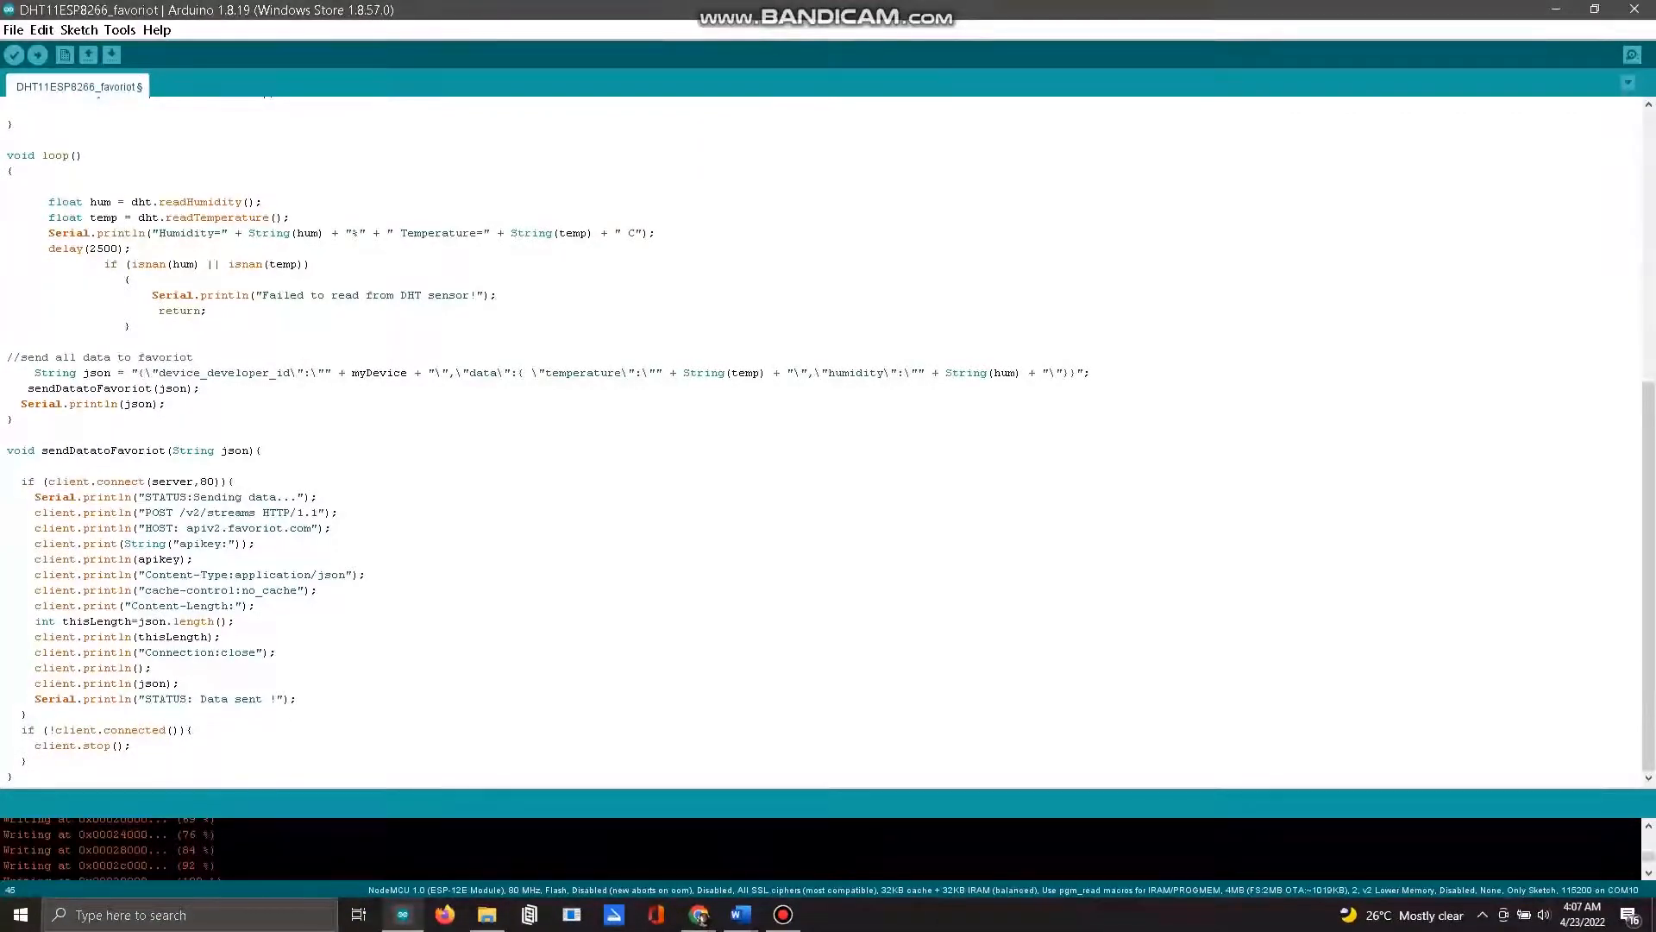
Step: Upload the DHT11ESP8266_favoriot sketch to the NodeMCU board and open the serial monitor
left_click(120, 30)
mouse_move(249, 205)
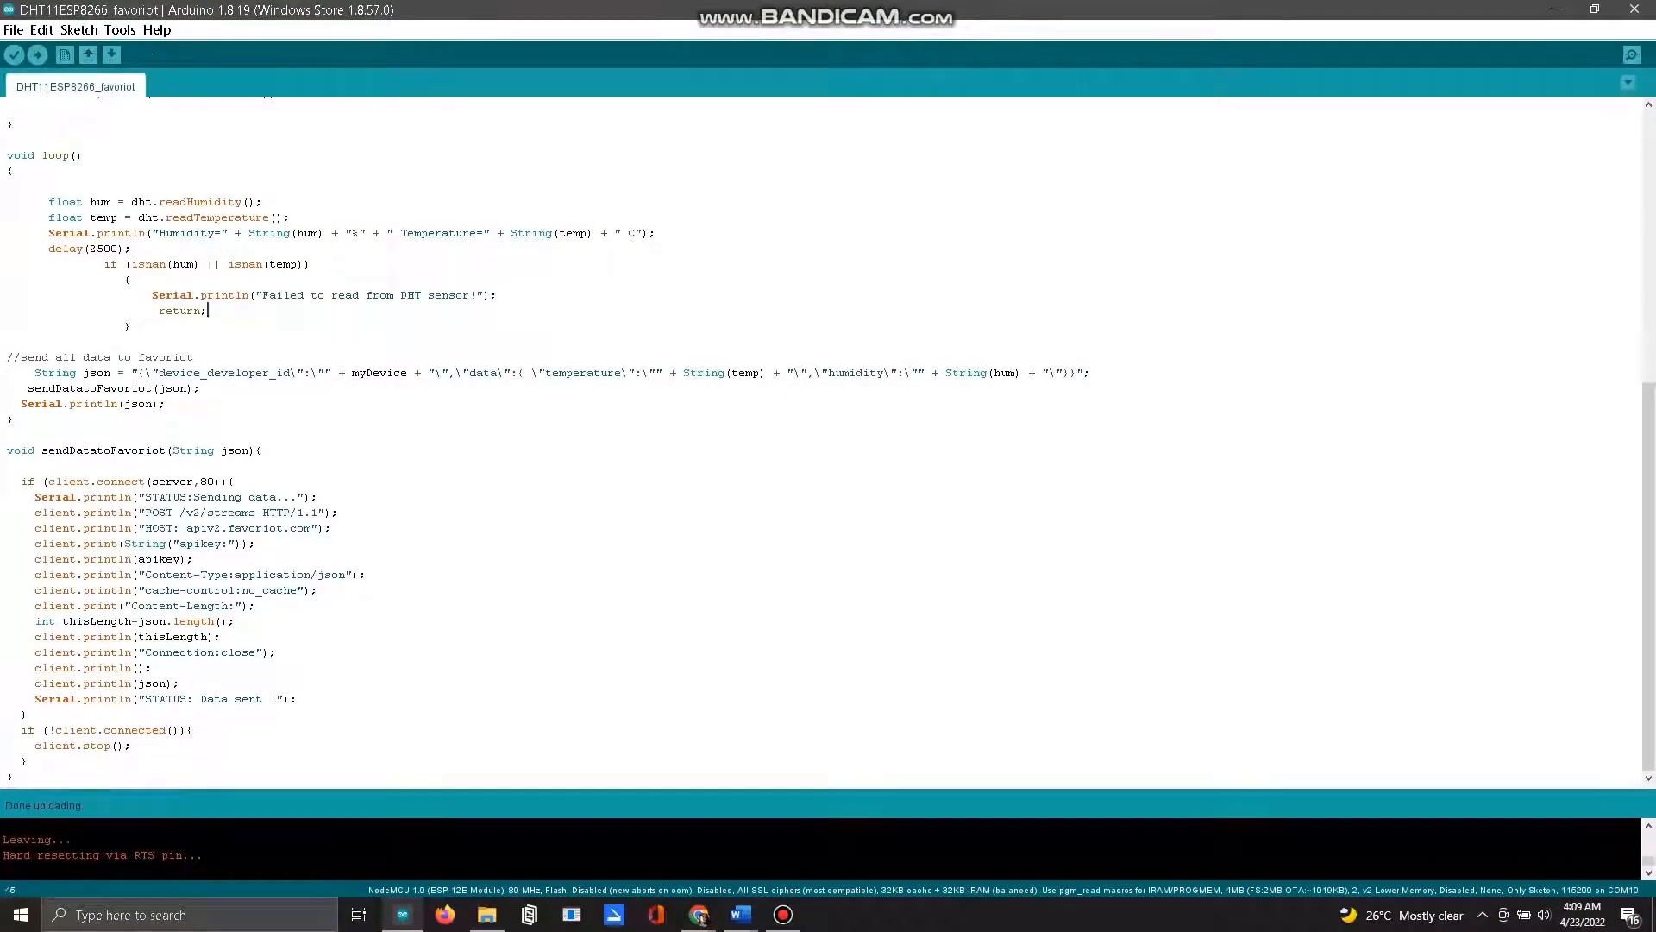
key("ctrl+shift+m")
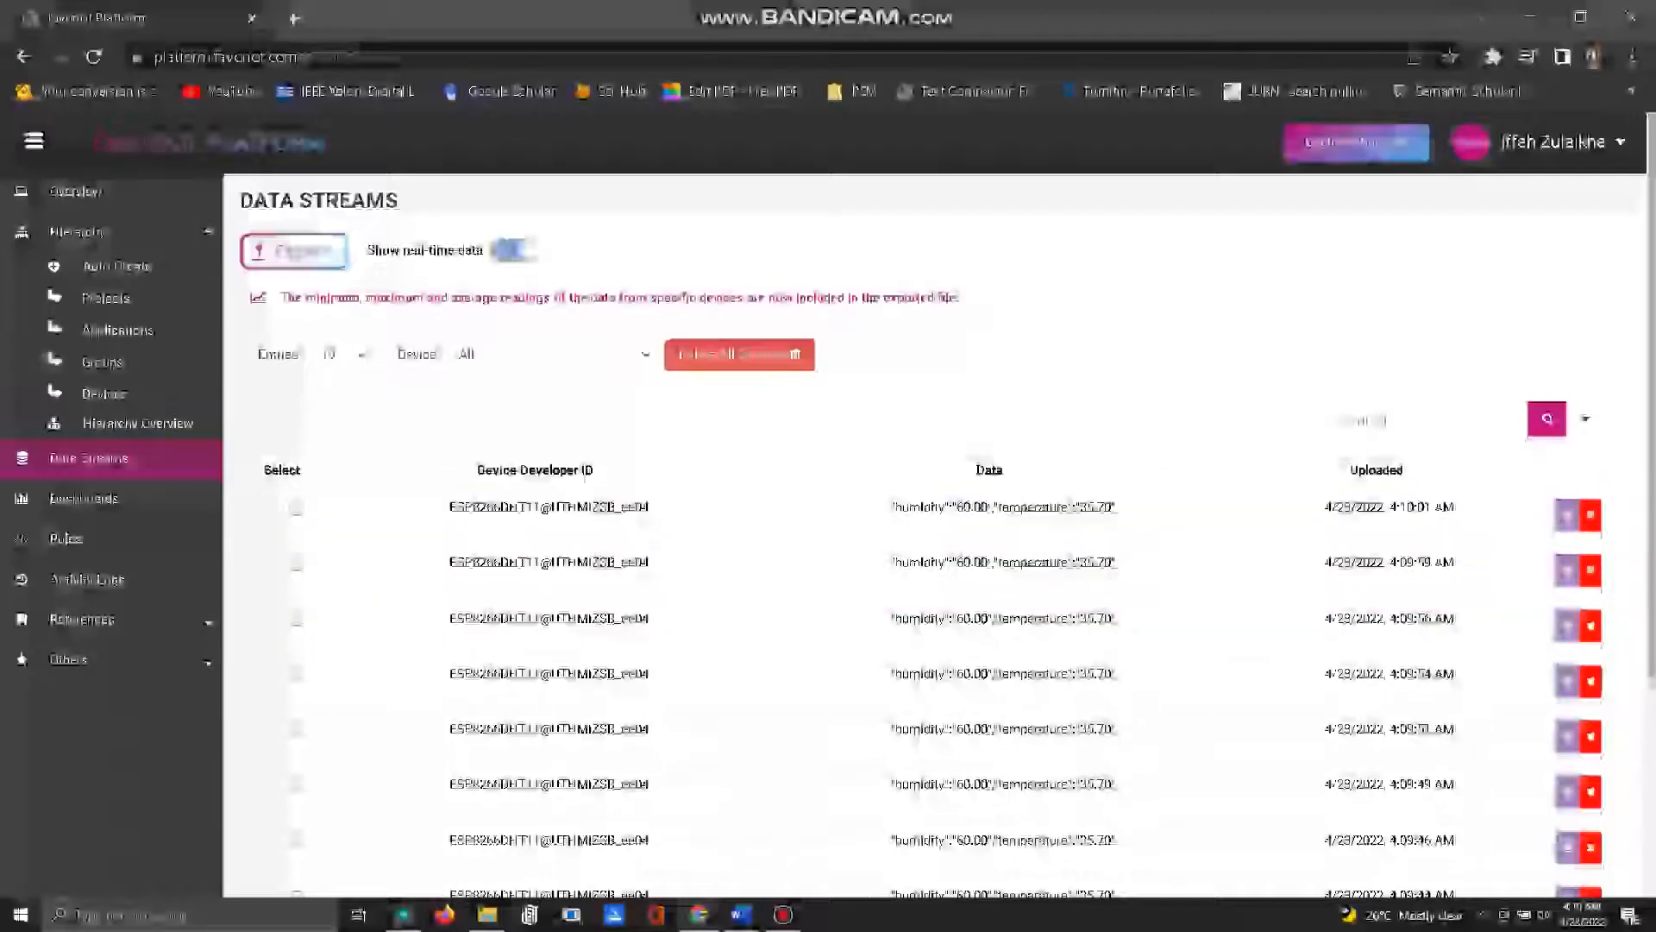
Step: Switch to the Favoriot platform in the browser and examine the device's data streams and the choices for entries per page
scroll(936, 517, "down", 3)
scroll(936, 517, "up", 3)
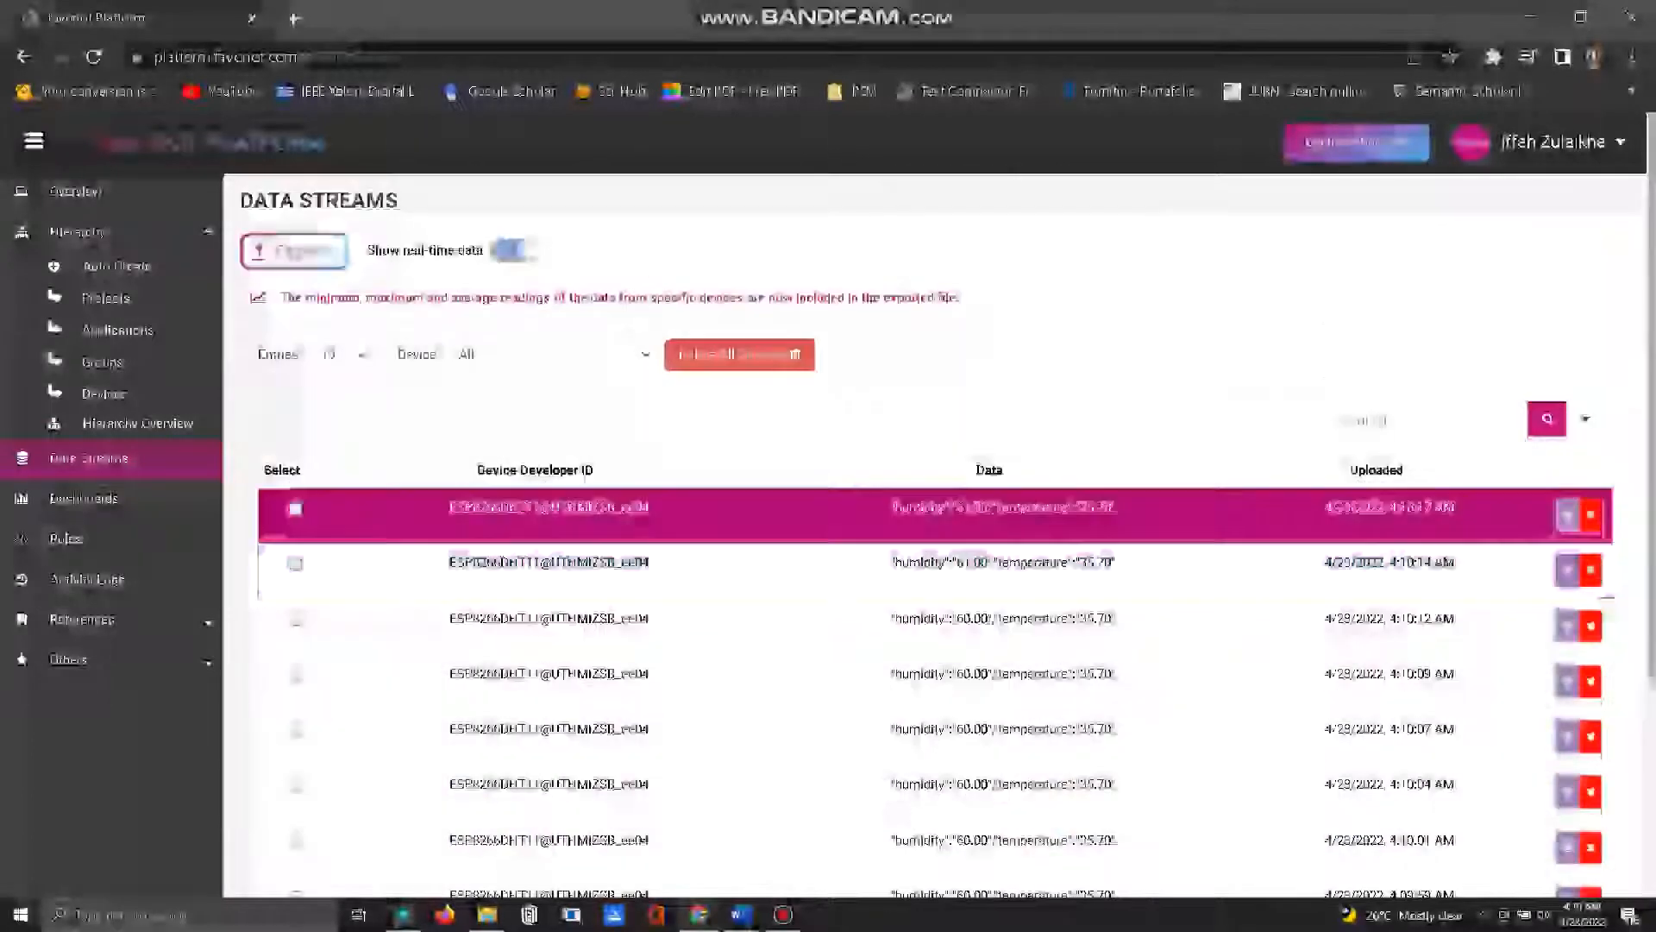
left_click(356, 355)
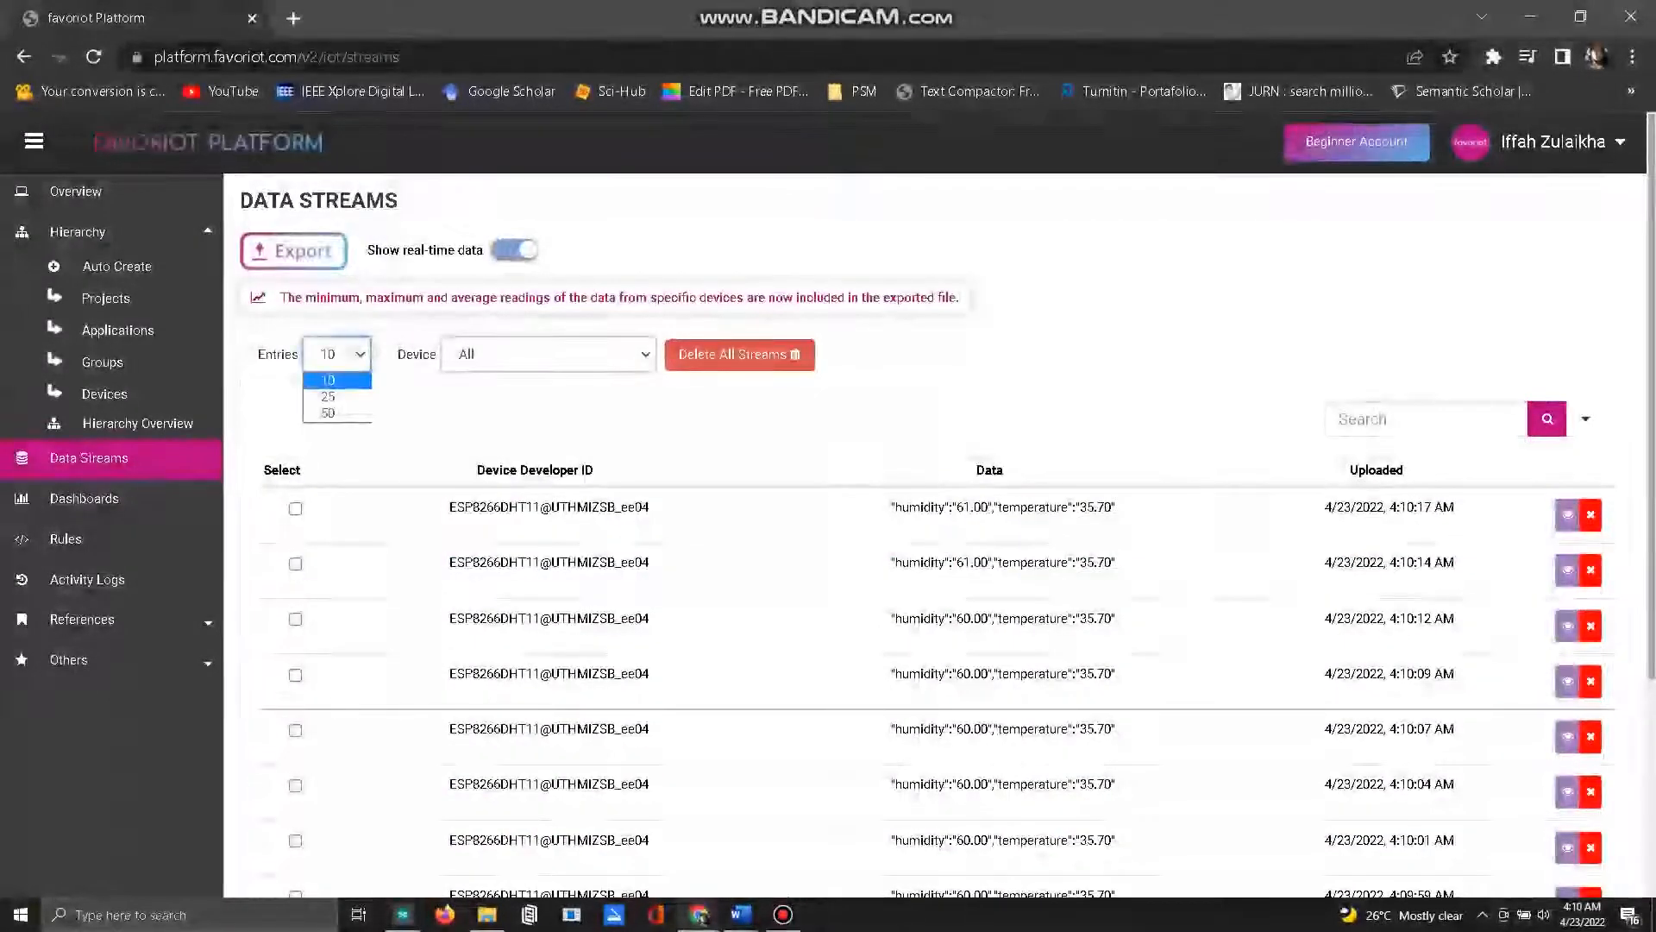
left_click(356, 355)
left_click(355, 354)
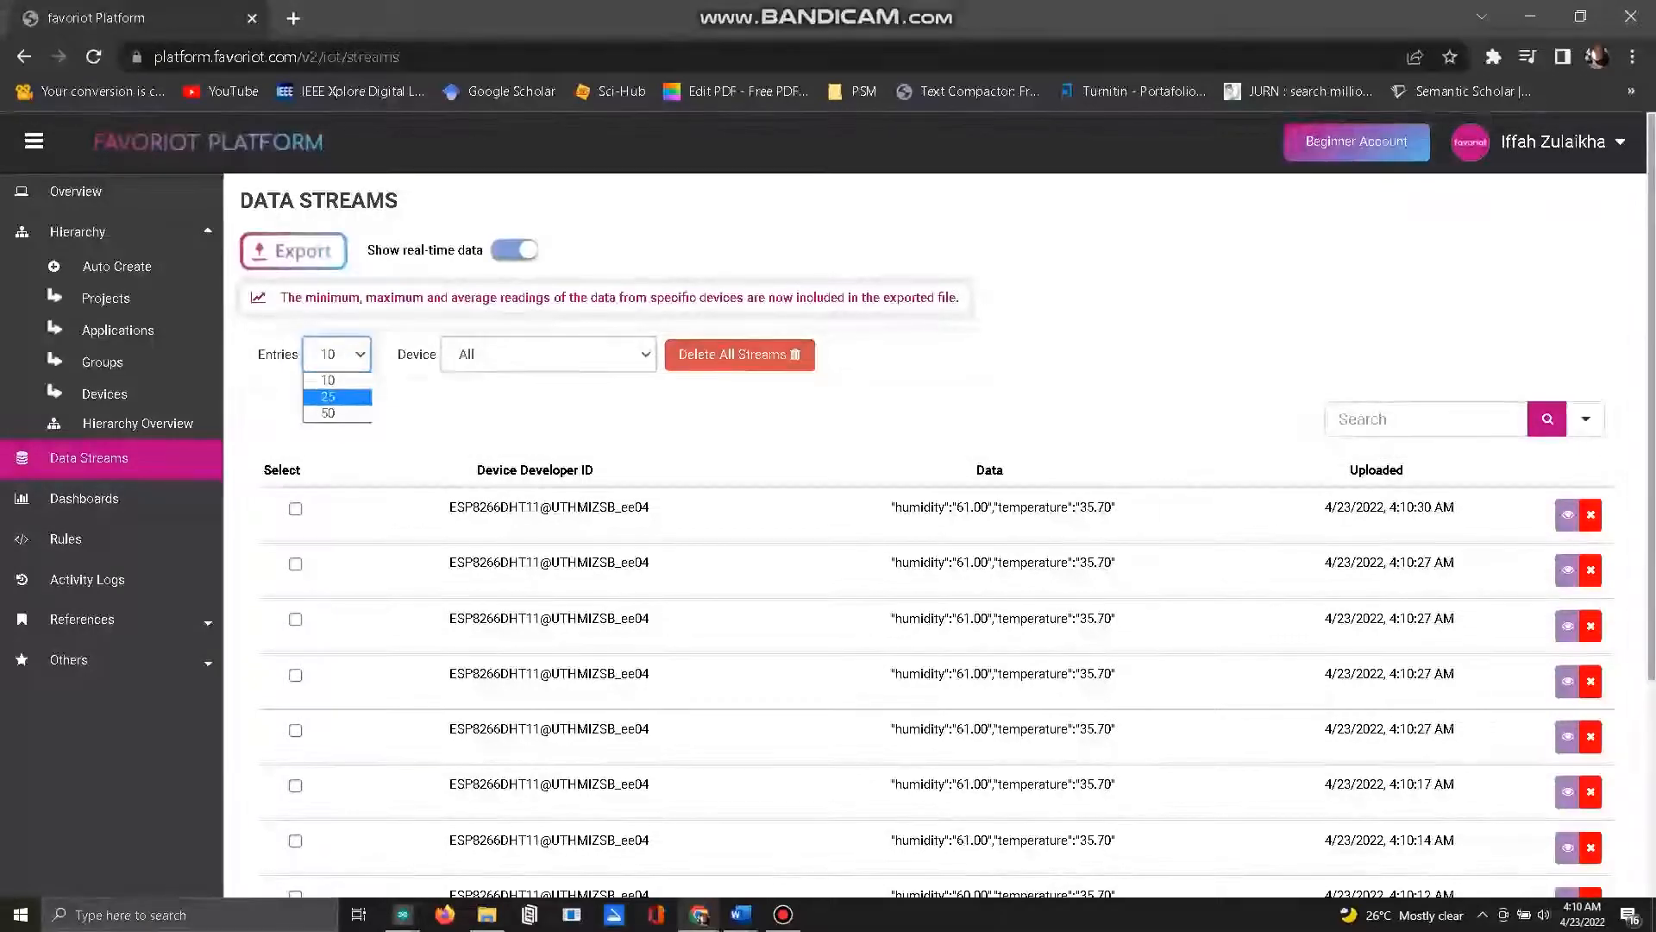
scroll(936, 517, "down", 3)
scroll(552, 310, "down", 1)
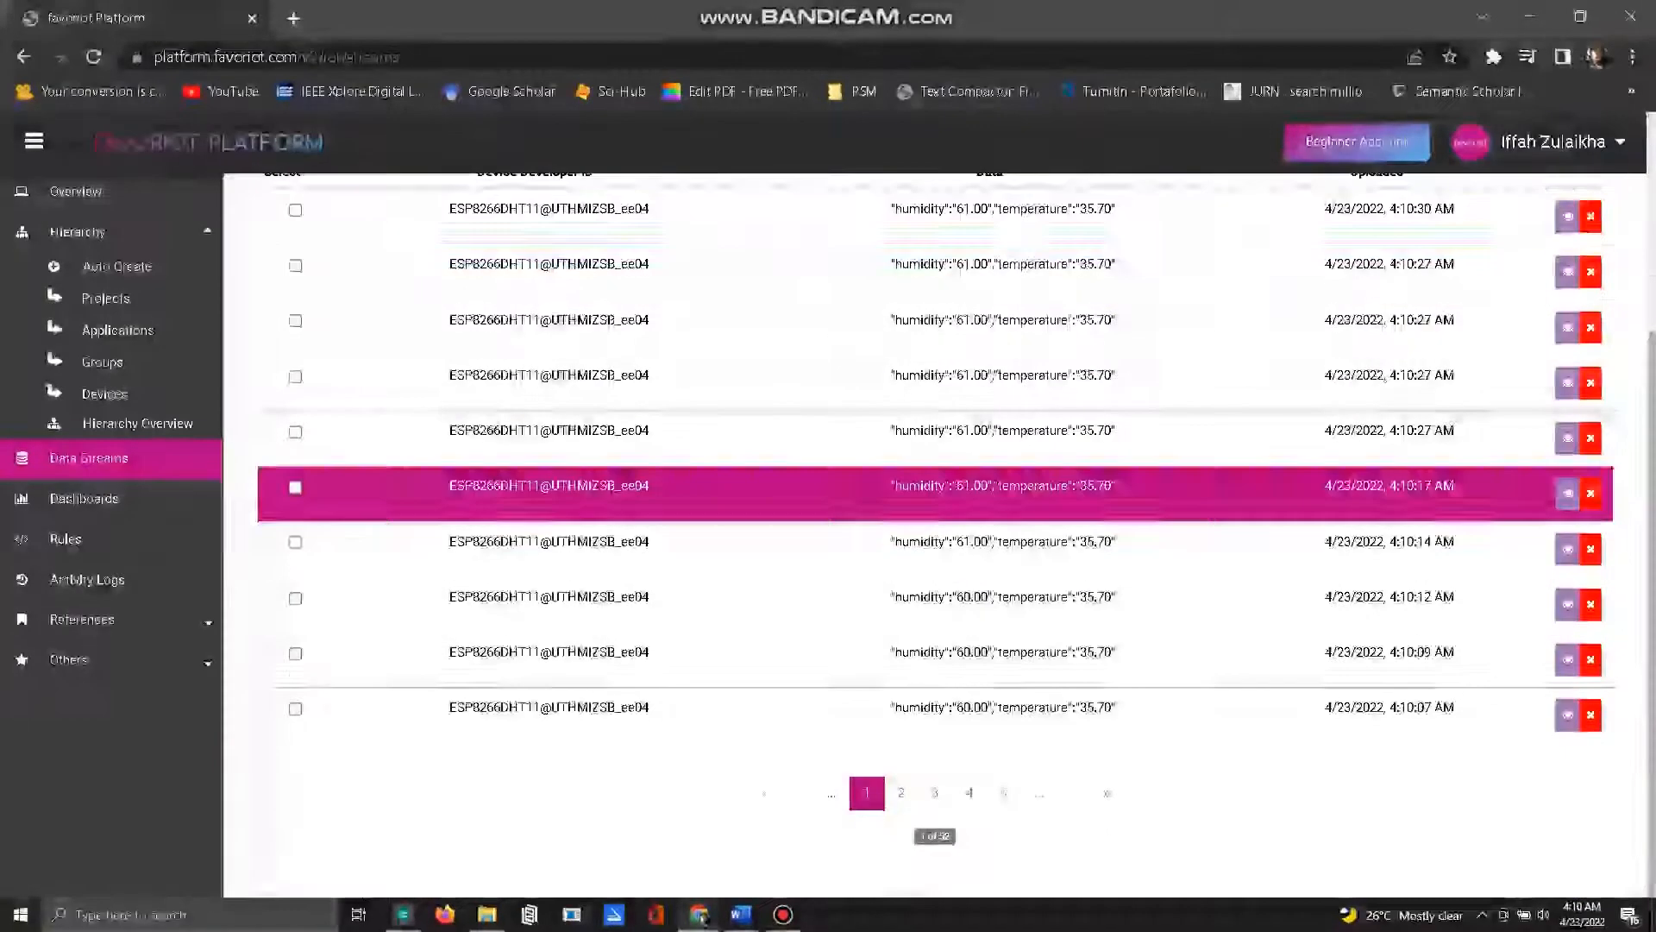
scroll(552, 311, "up", 4)
Step: Open the "temperature and humidity data" dashboard and examine its Temperature and Humidity line chart
left_click(83, 498)
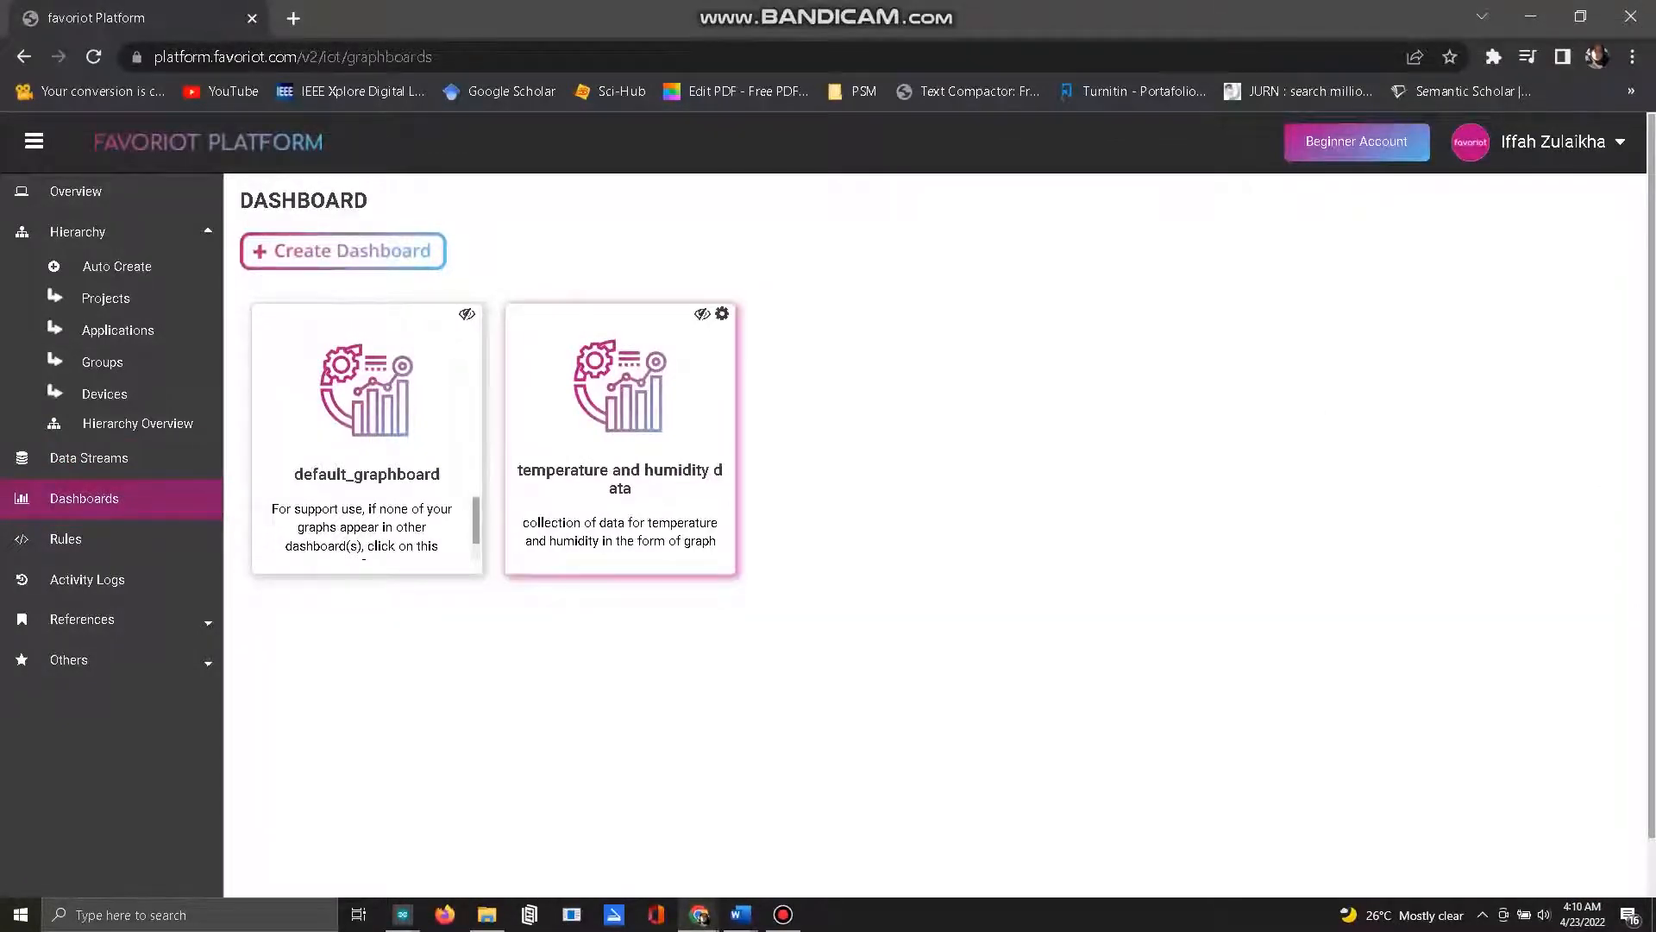
left_click(628, 436)
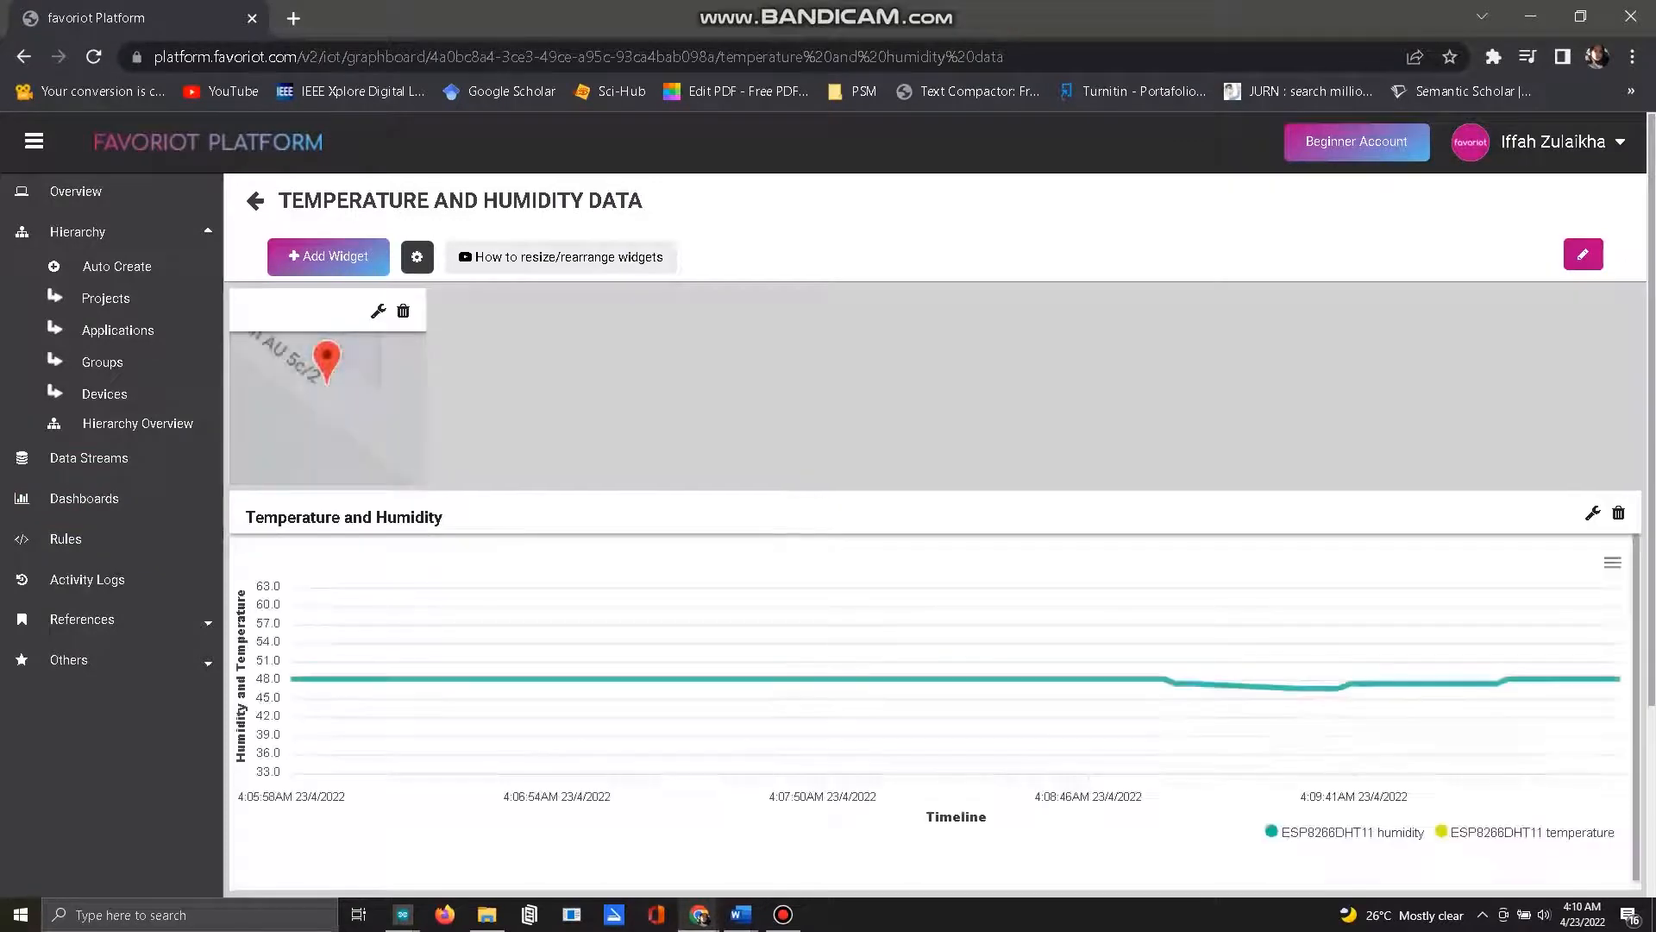
scroll(643, 509, "down", 3)
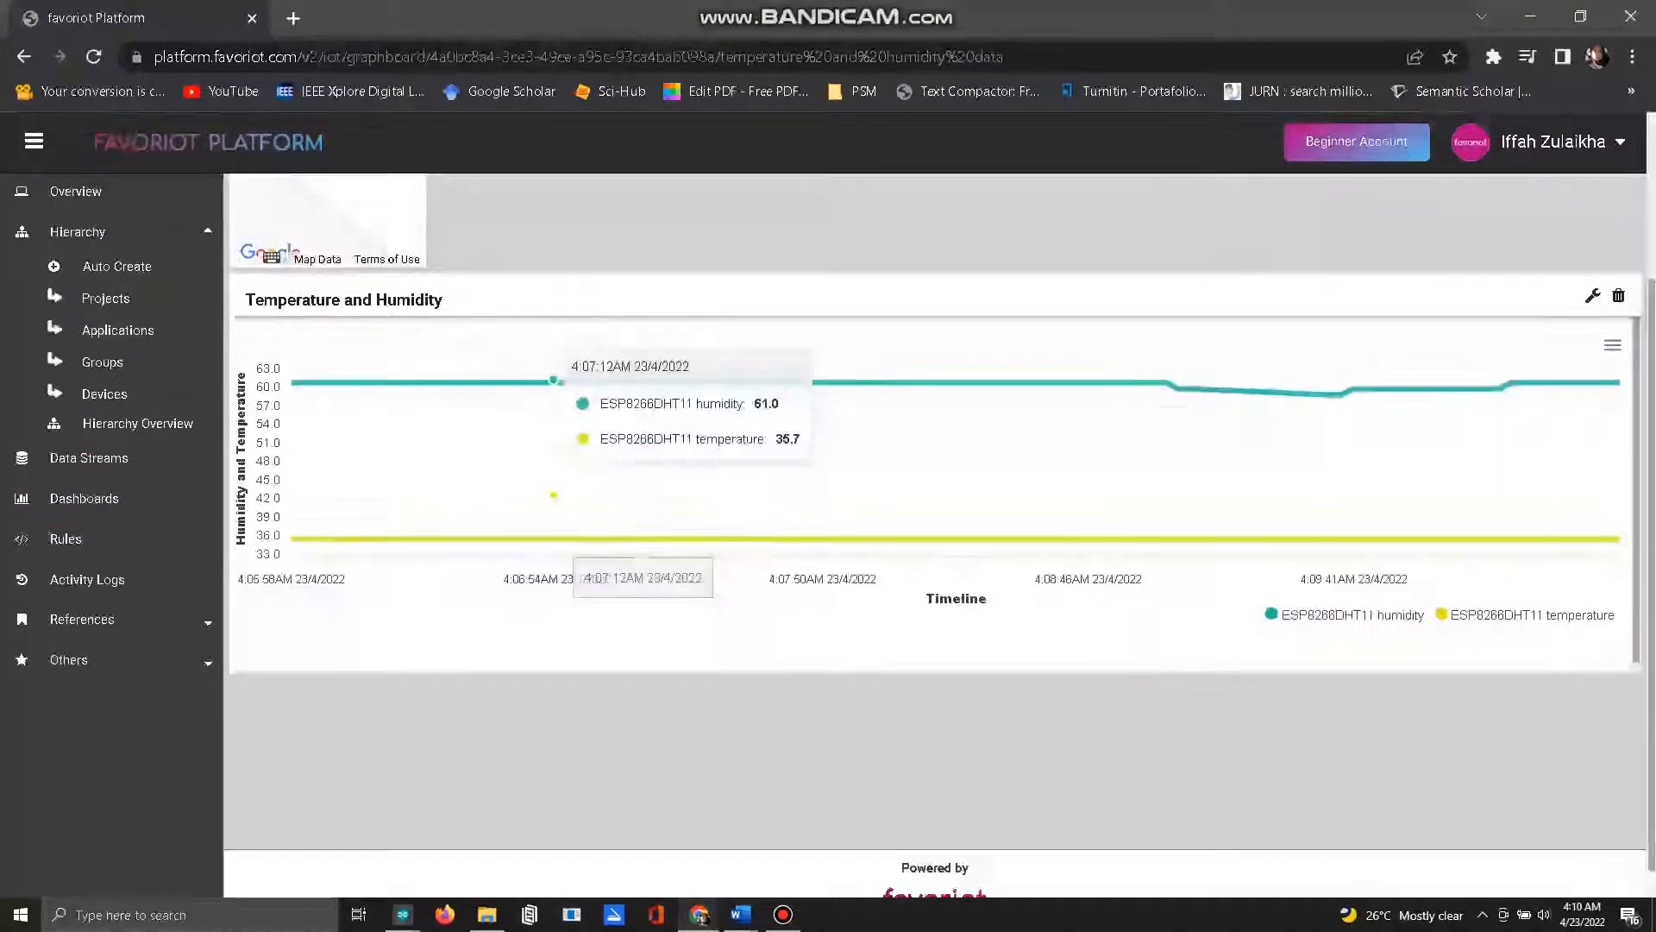
scroll(643, 517, "up", 3)
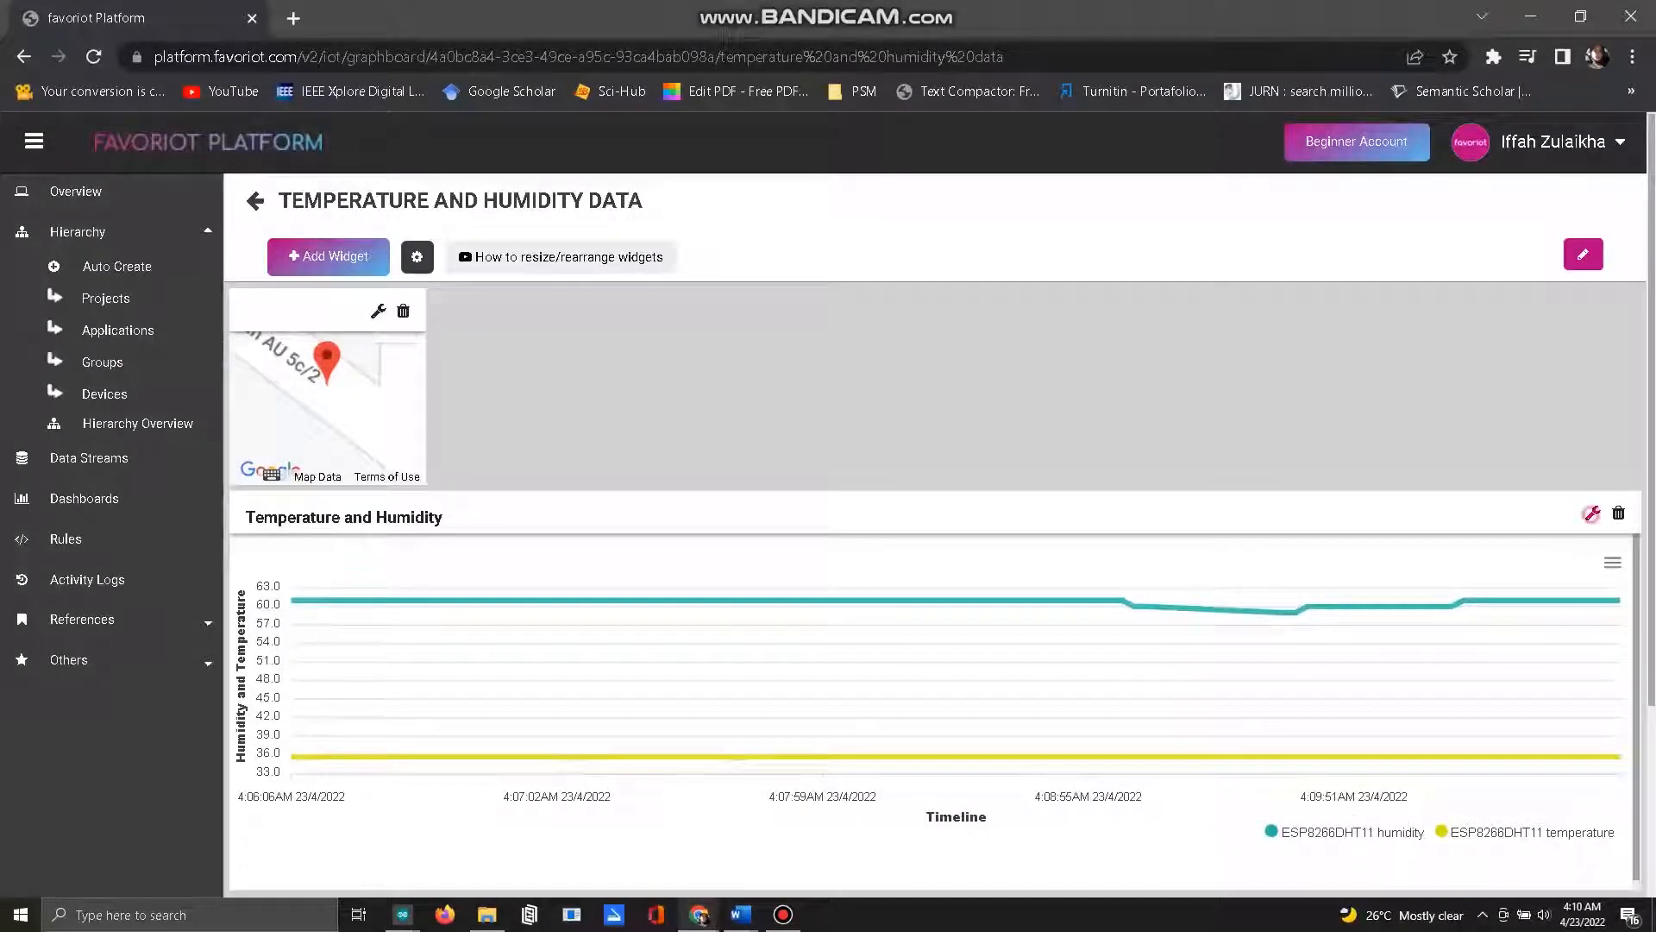
Step: Review the Temperature and Humidity widget's configuration, including the chart types, plotted devices and axis titles, and leave it without updating
left_click(1591, 514)
scroll(1233, 518, "down", 5)
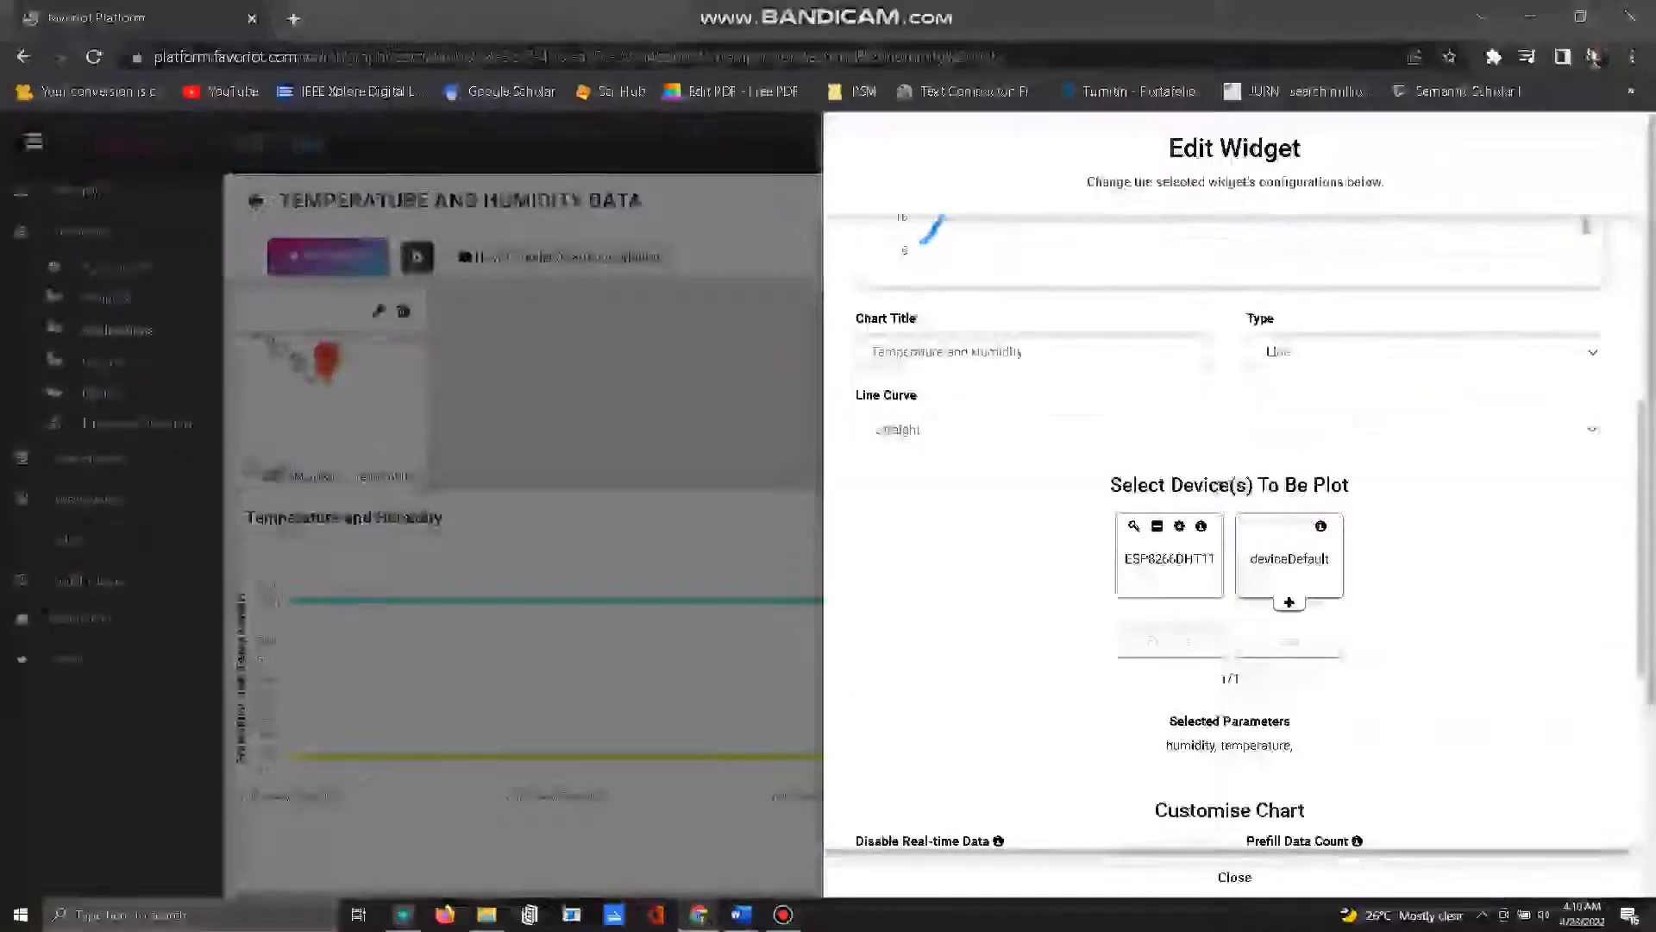
scroll(1233, 518, "down", 5)
scroll(1234, 517, "up", 5)
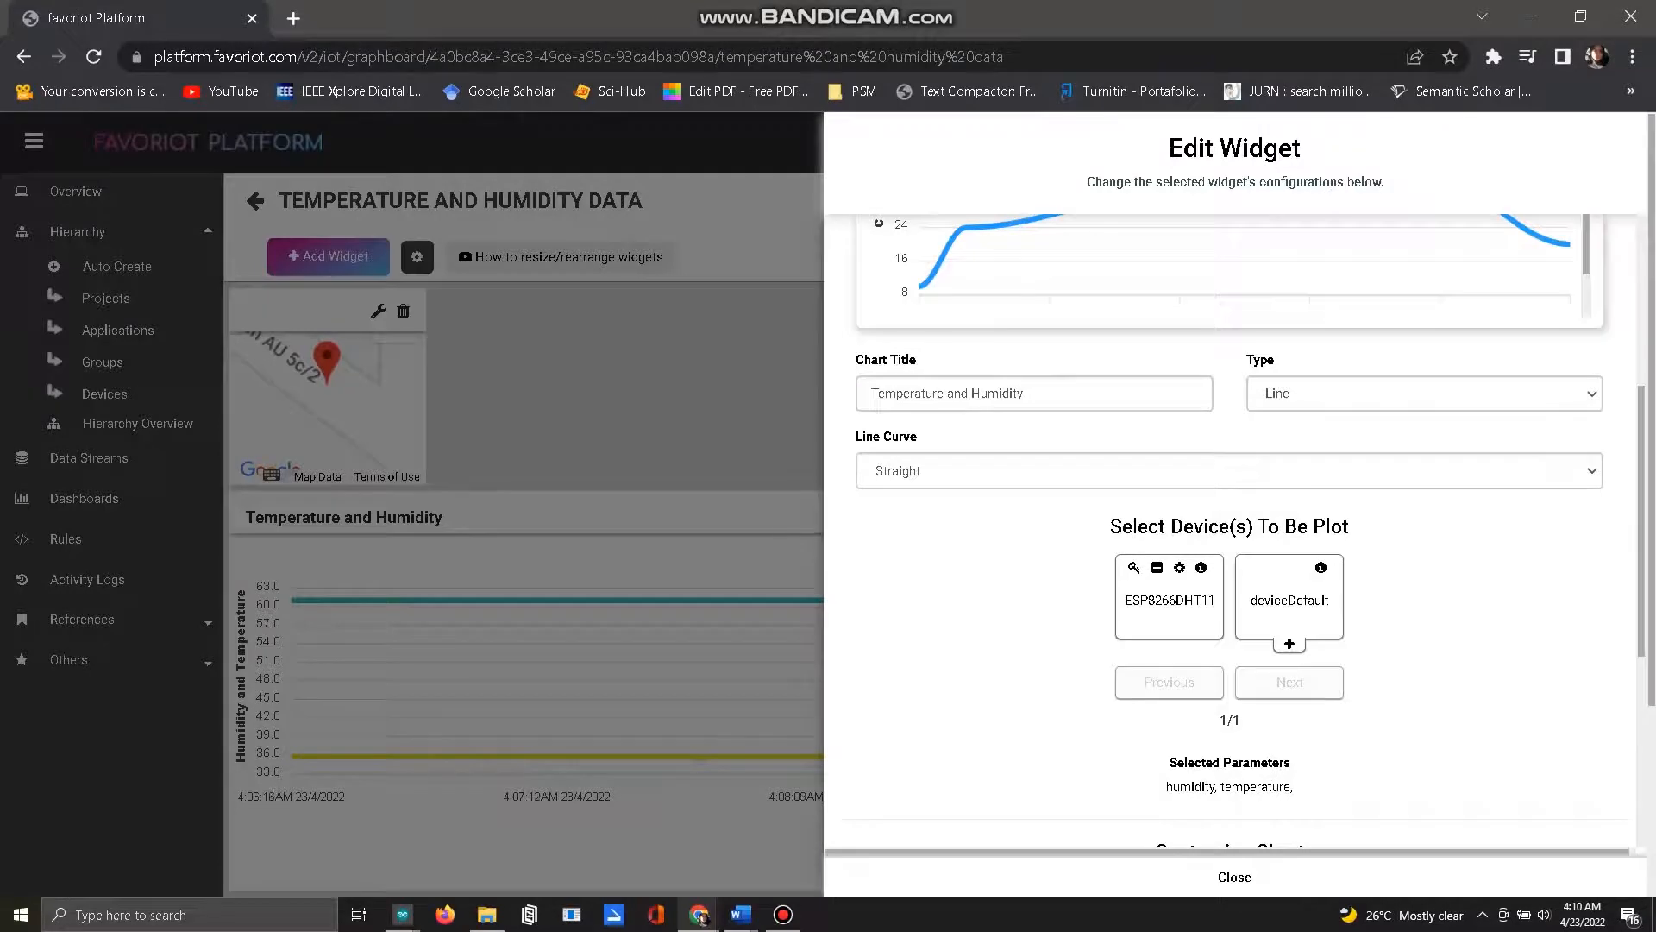
left_click(1369, 386)
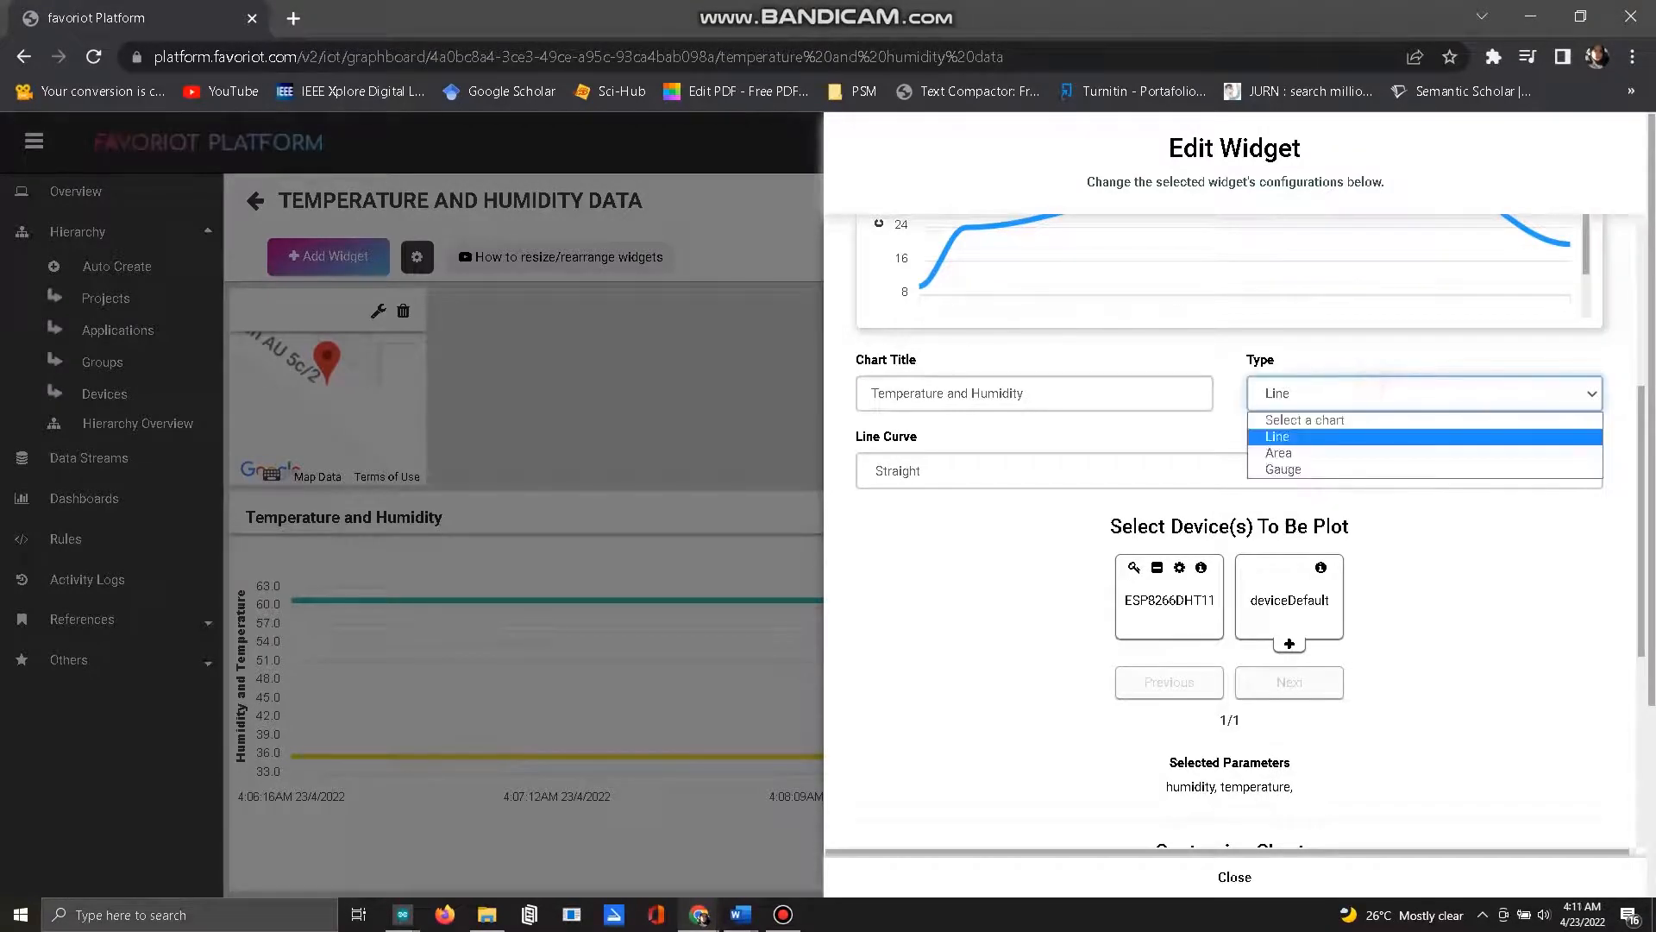
left_click(1369, 386)
scroll(1369, 386, "down", 1)
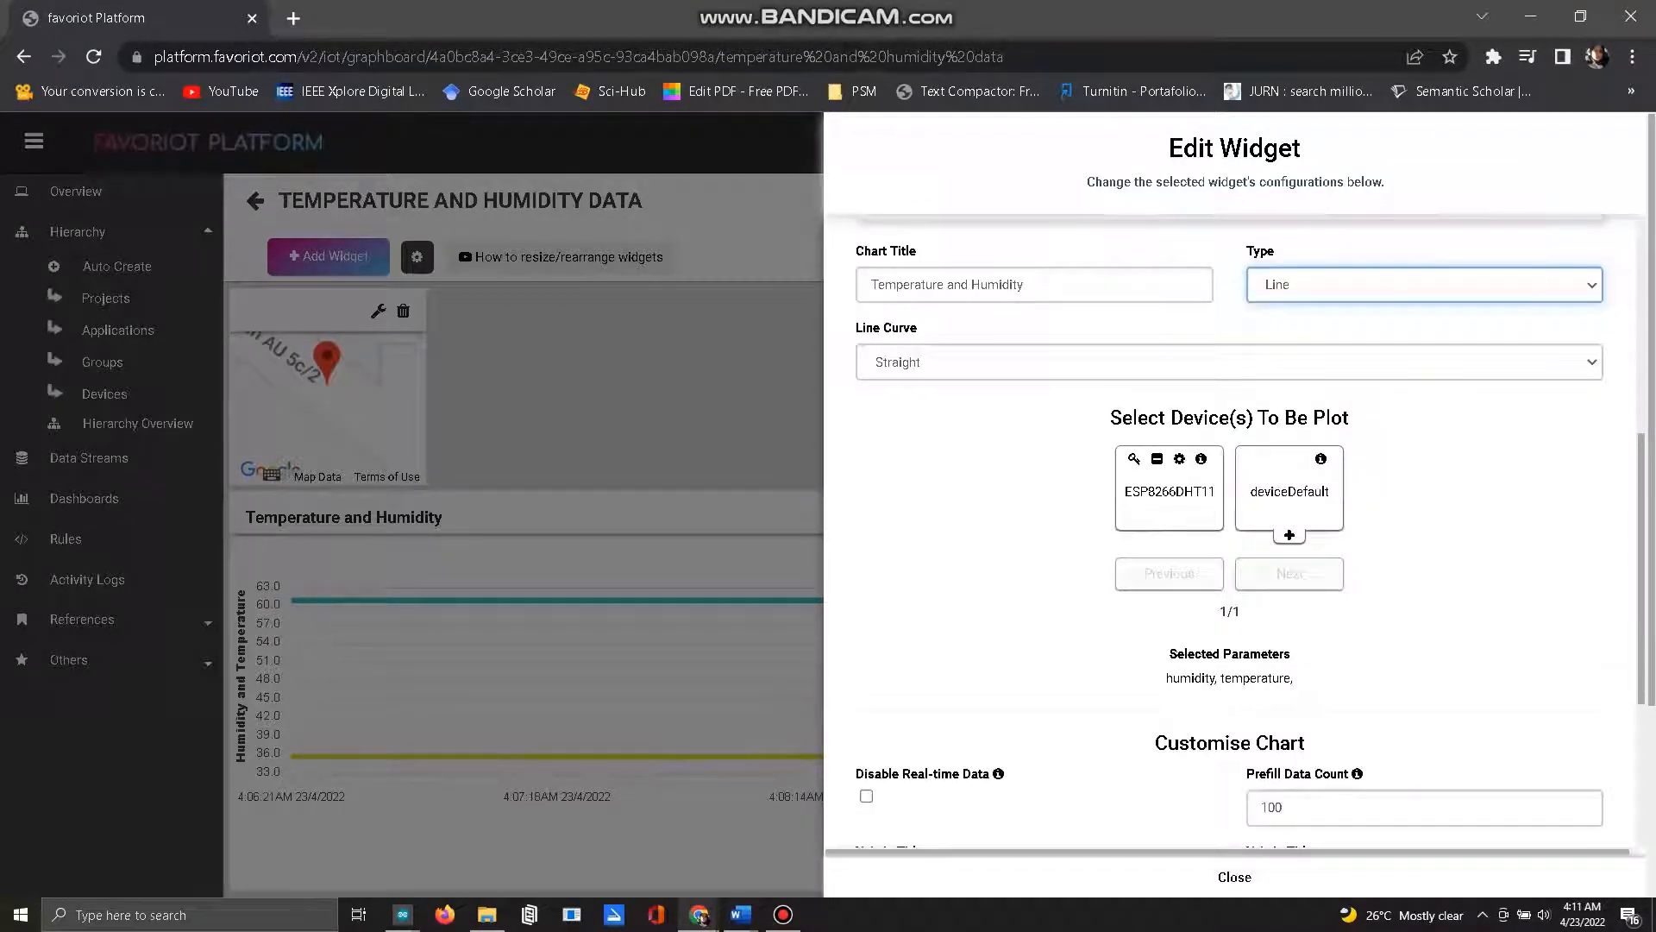
scroll(1233, 517, "down", 5)
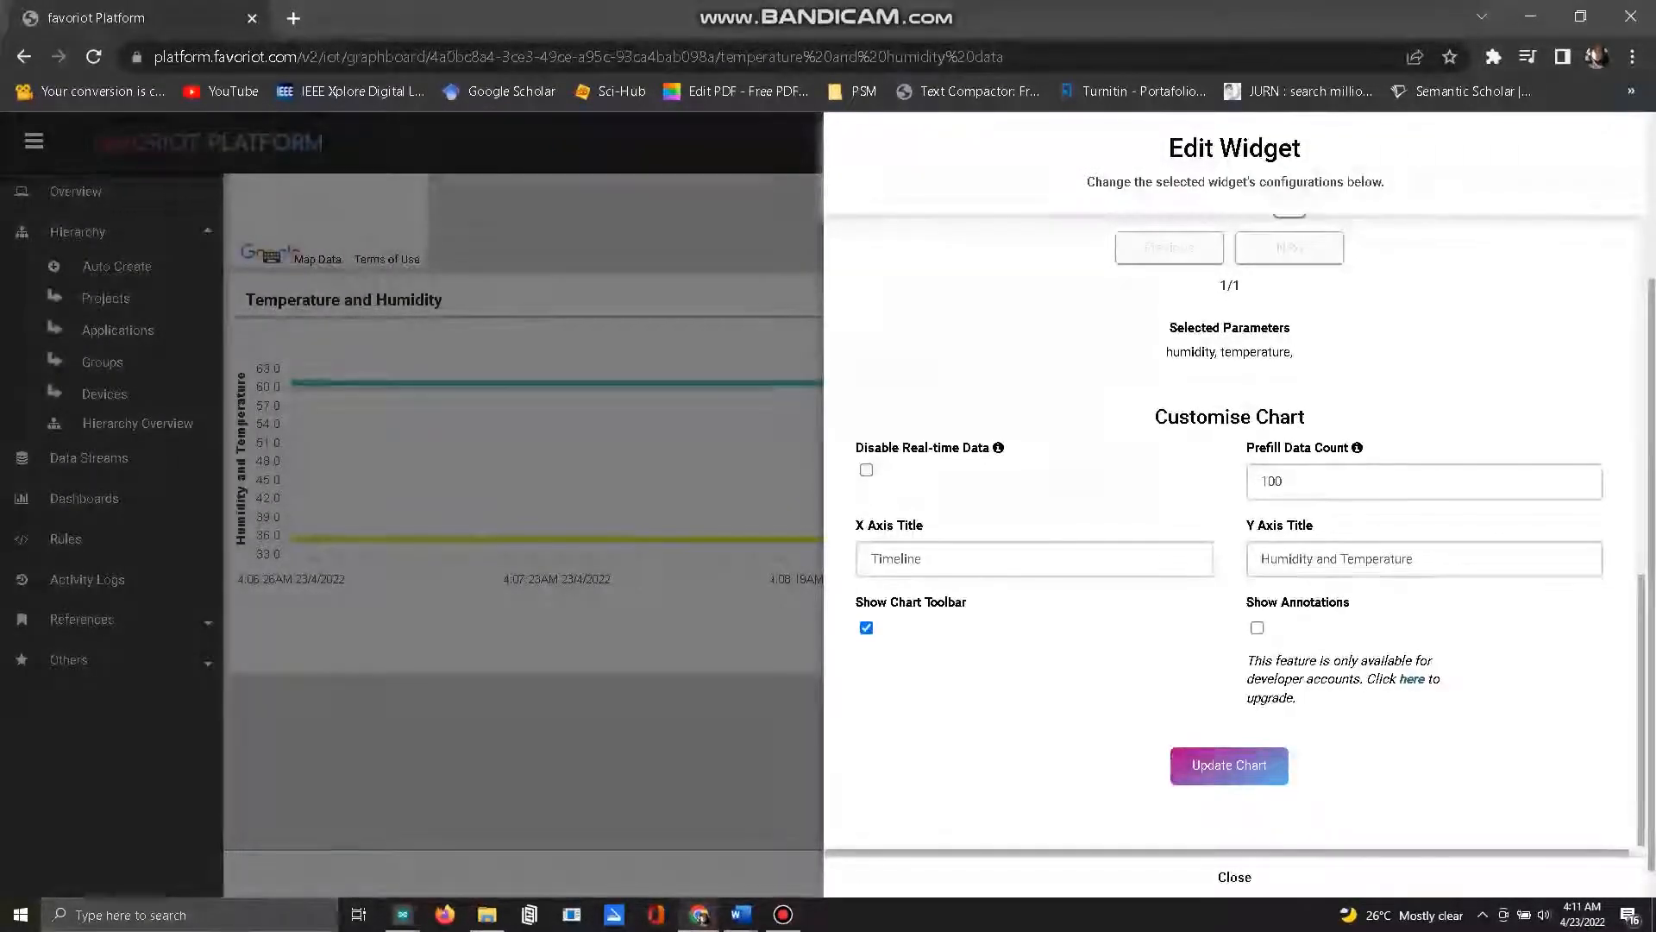
left_click(1234, 877)
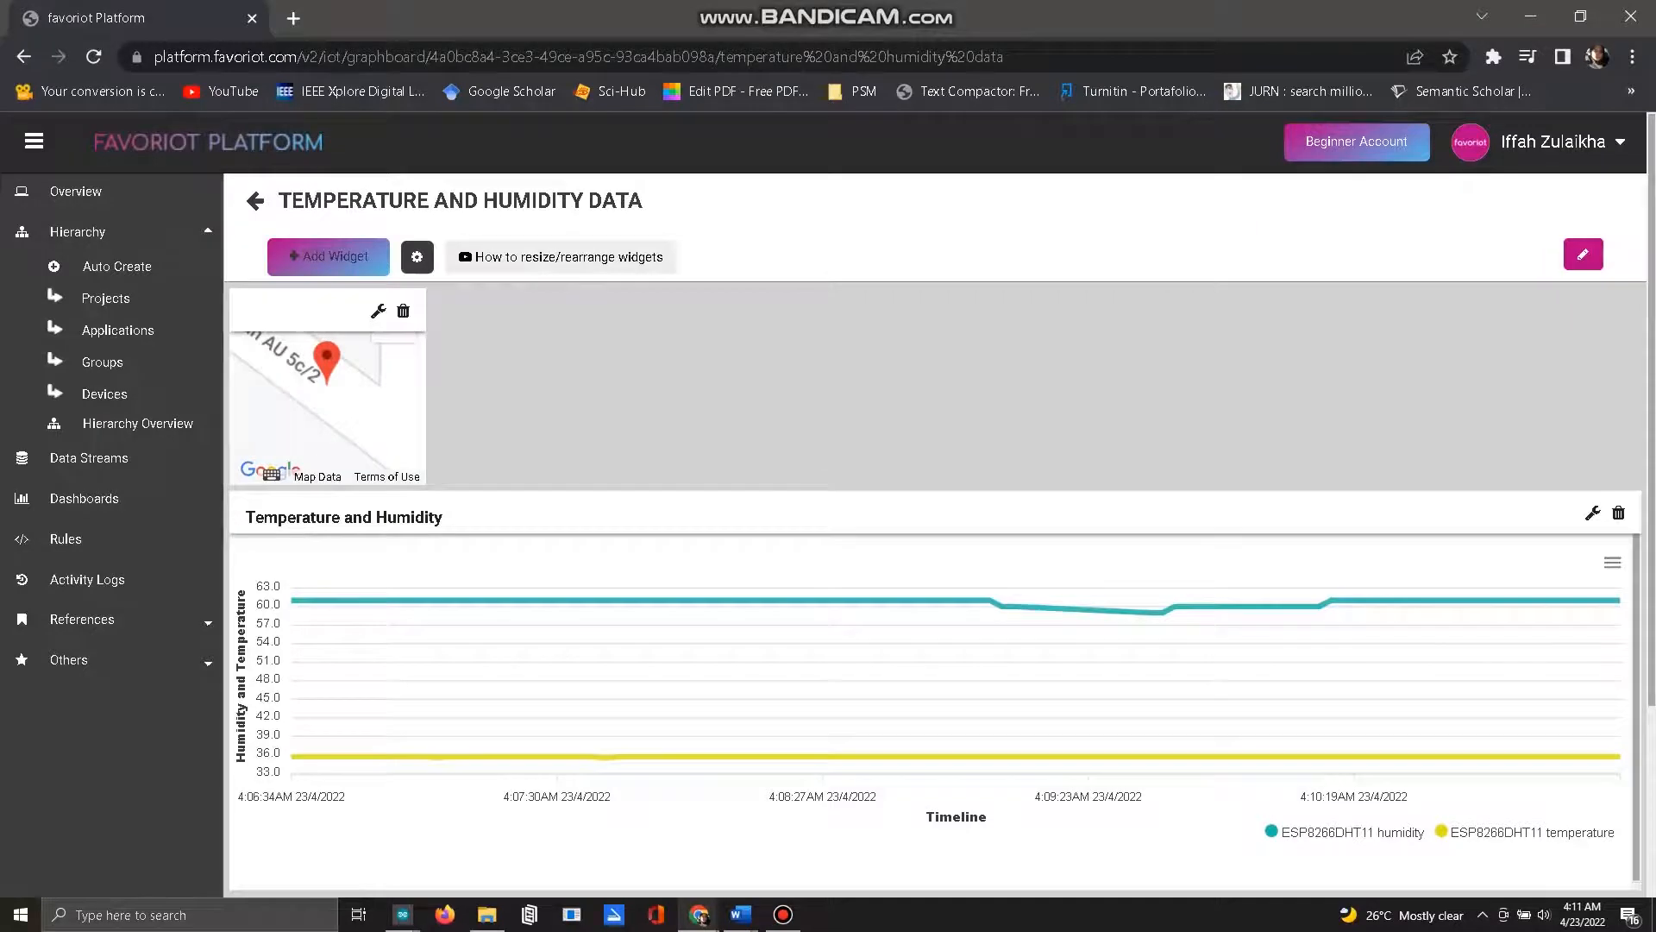
Step: View the available widget types, and rearrange the dashboard so the Temperature and Humidity chart sits beside an enlarged map widget
left_click(328, 256)
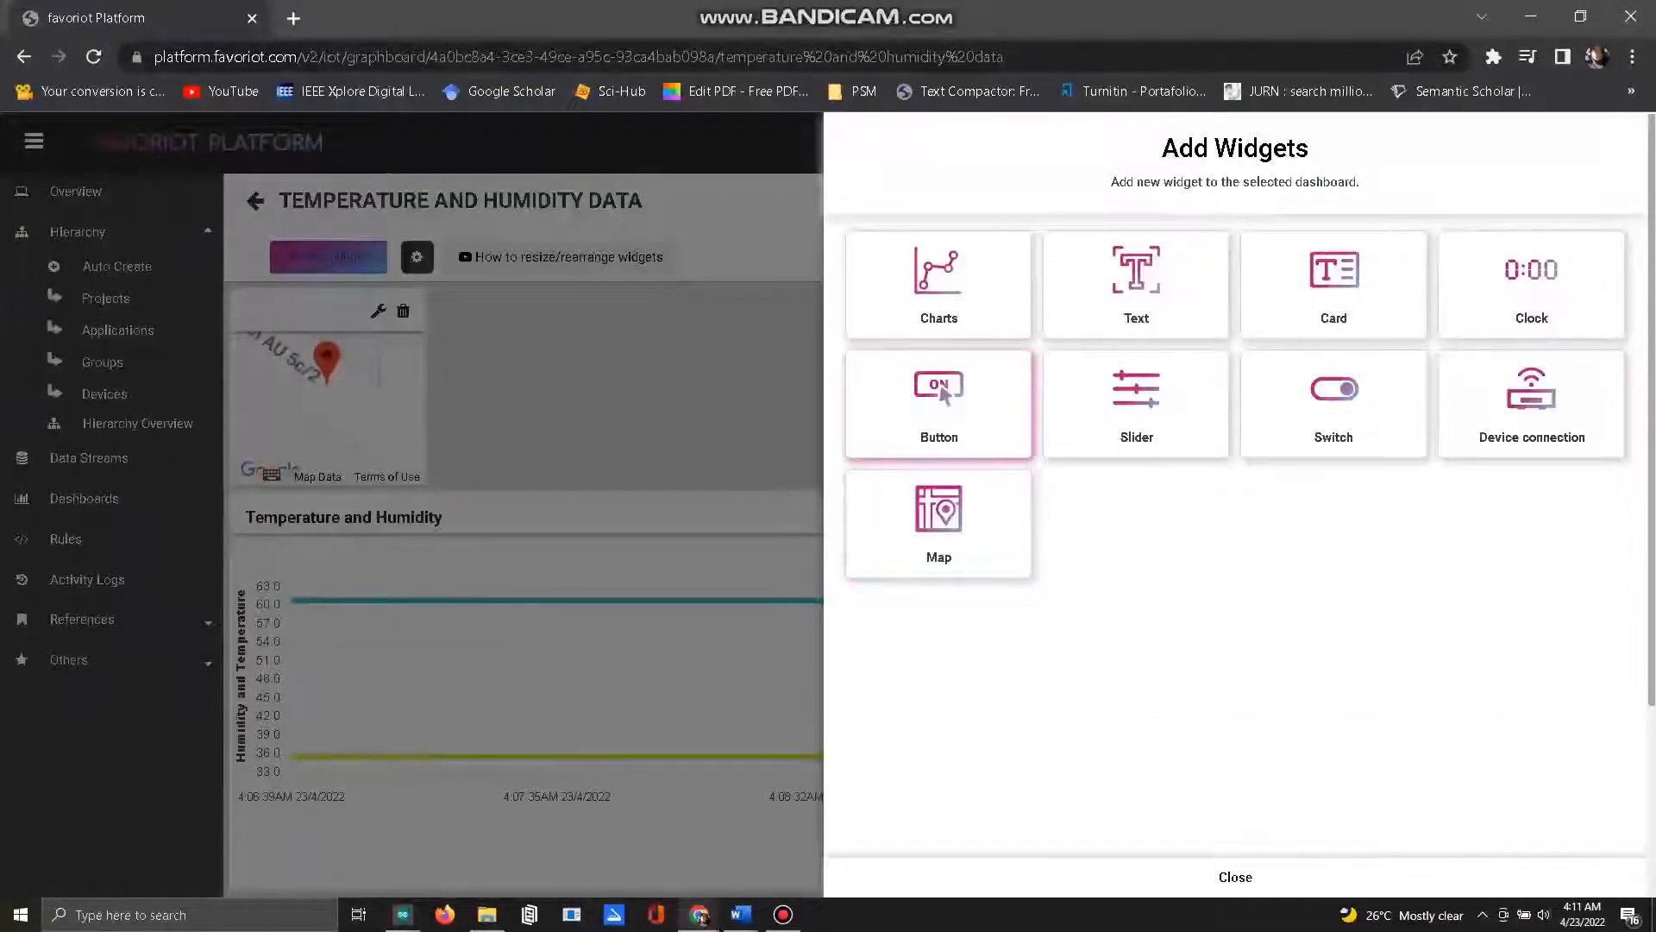
left_click(673, 419)
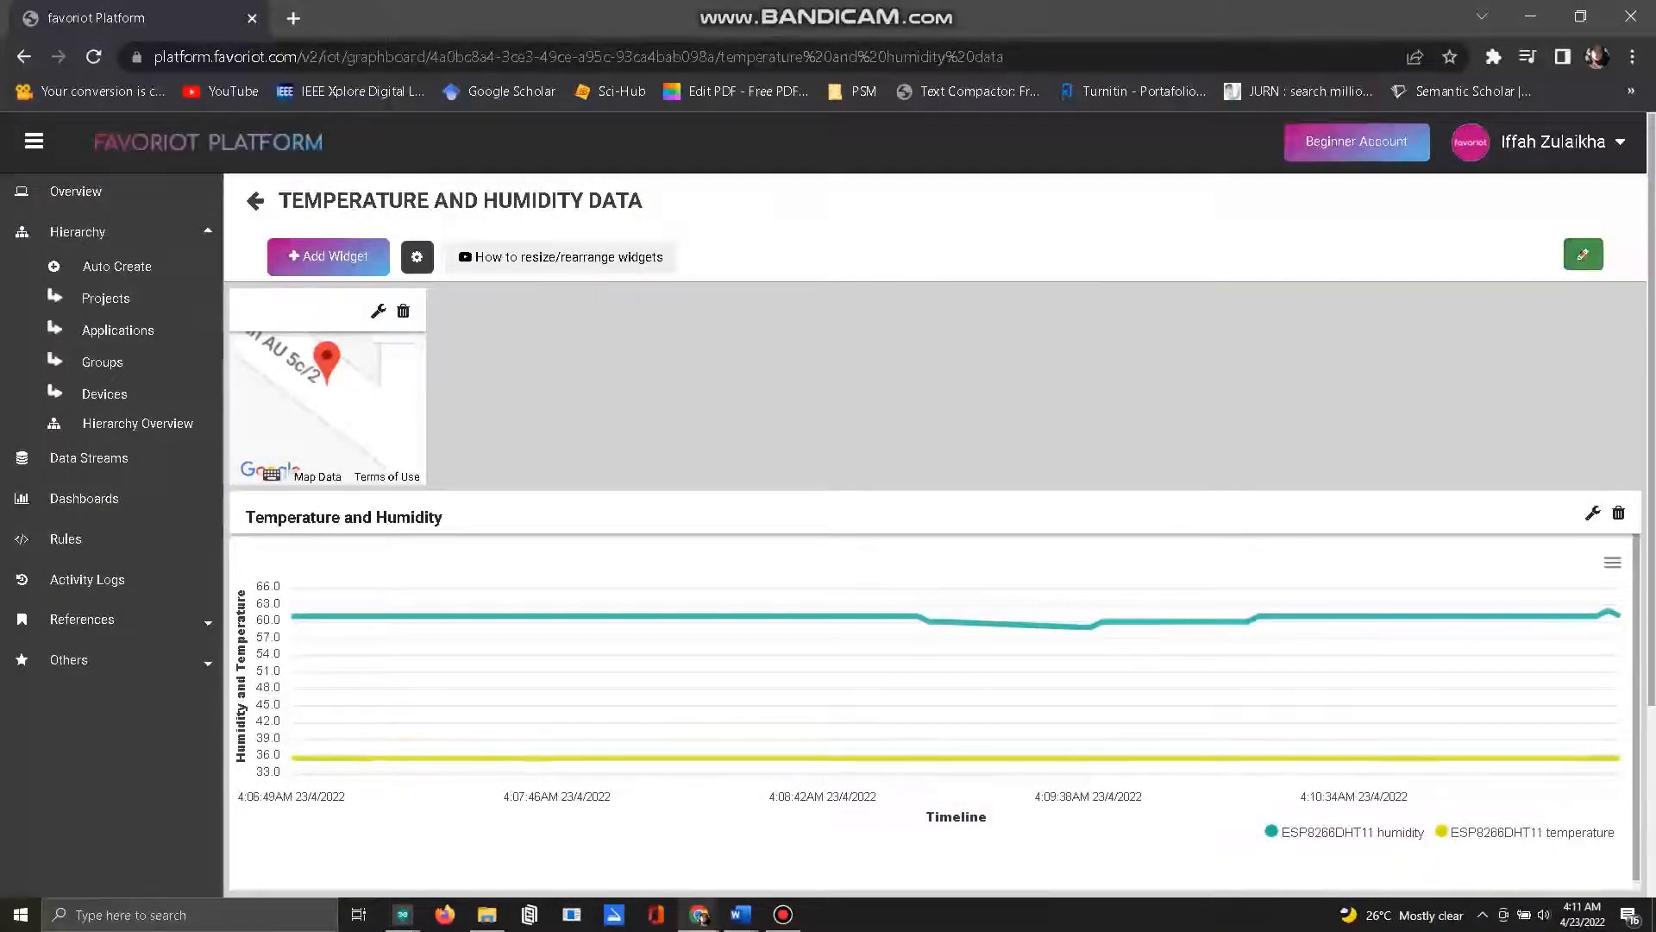
left_click(1584, 255)
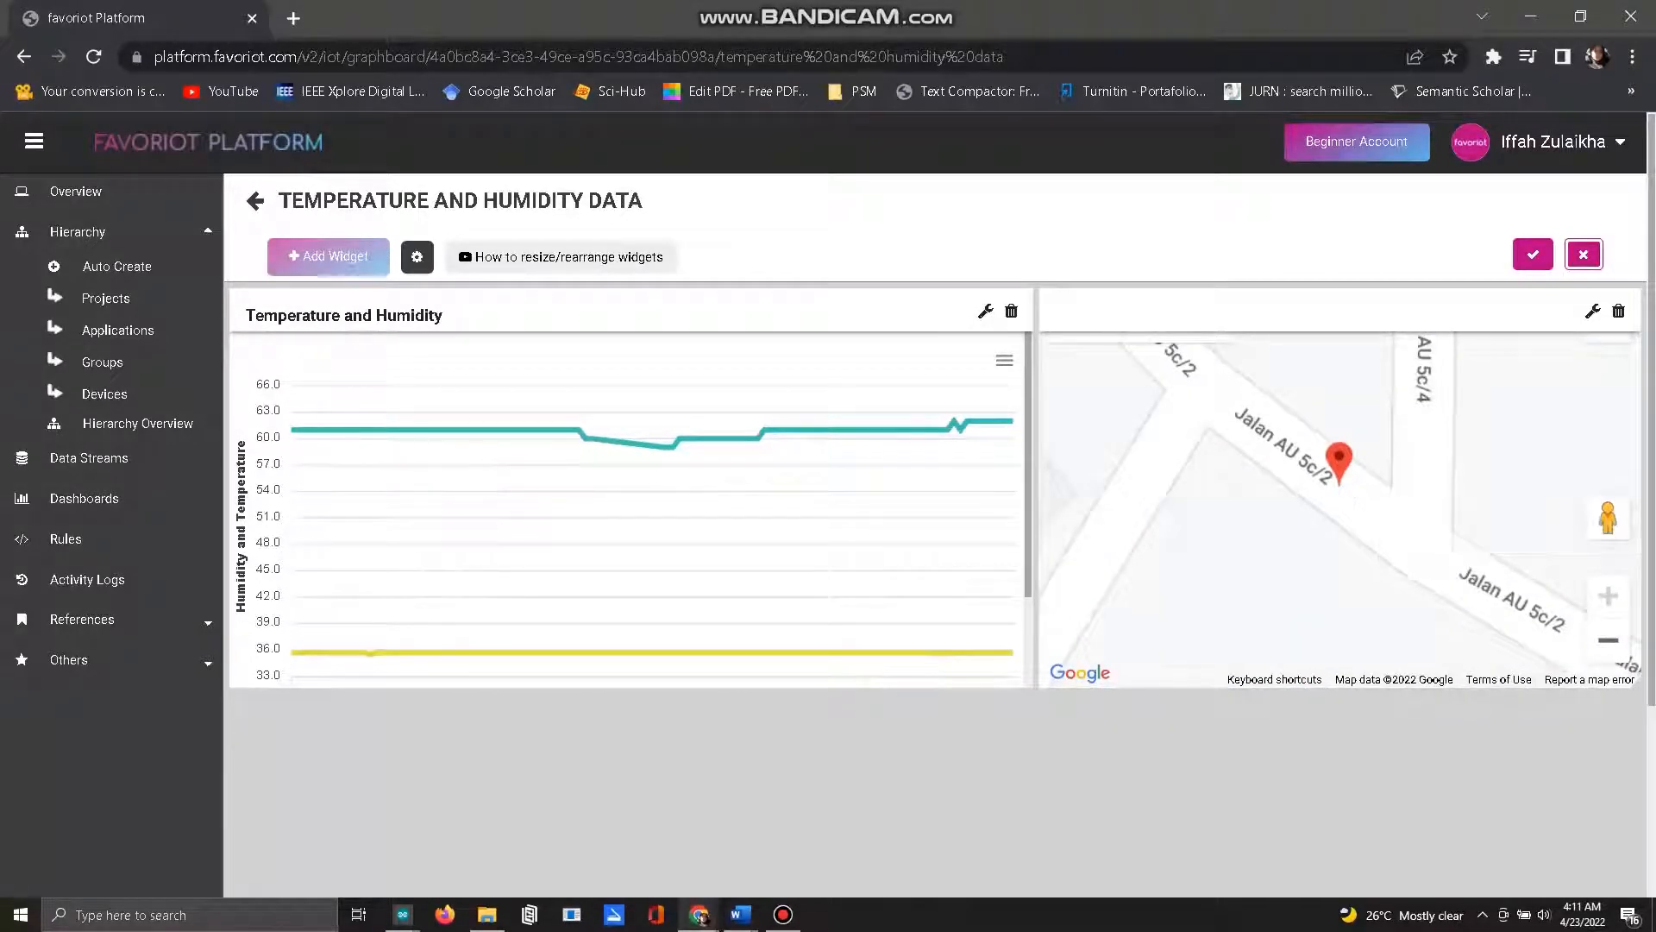
Step: Show the map widget in full screen with satellite imagery
scroll(1339, 509, "down", 2)
left_click(1607, 338)
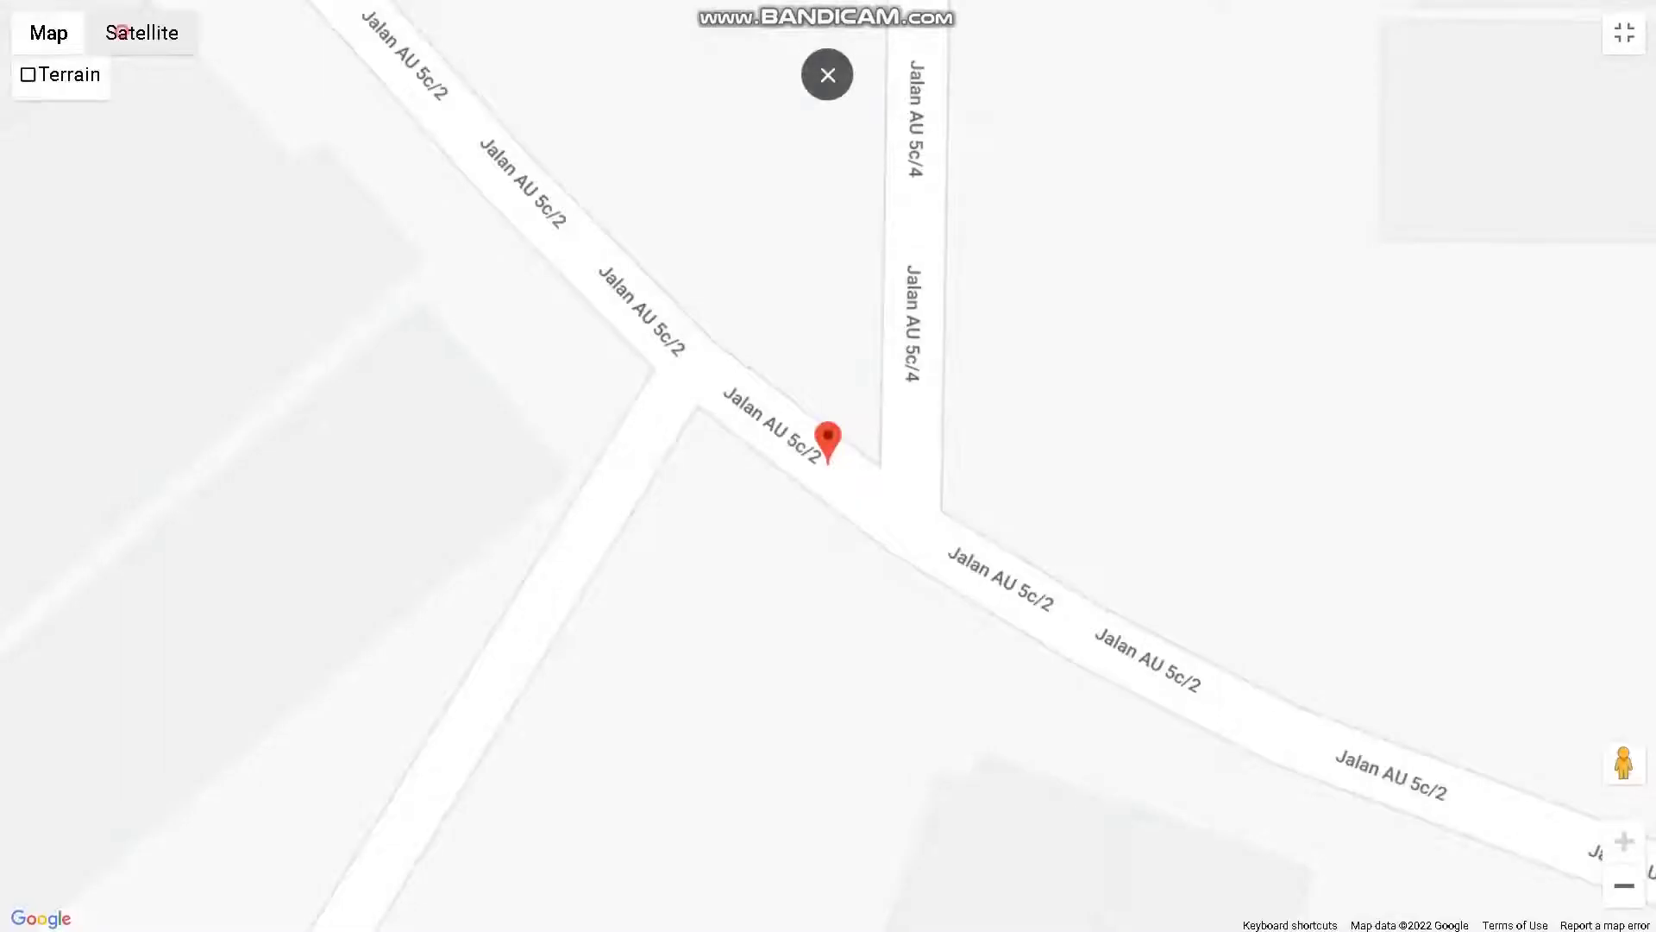
left_click(142, 33)
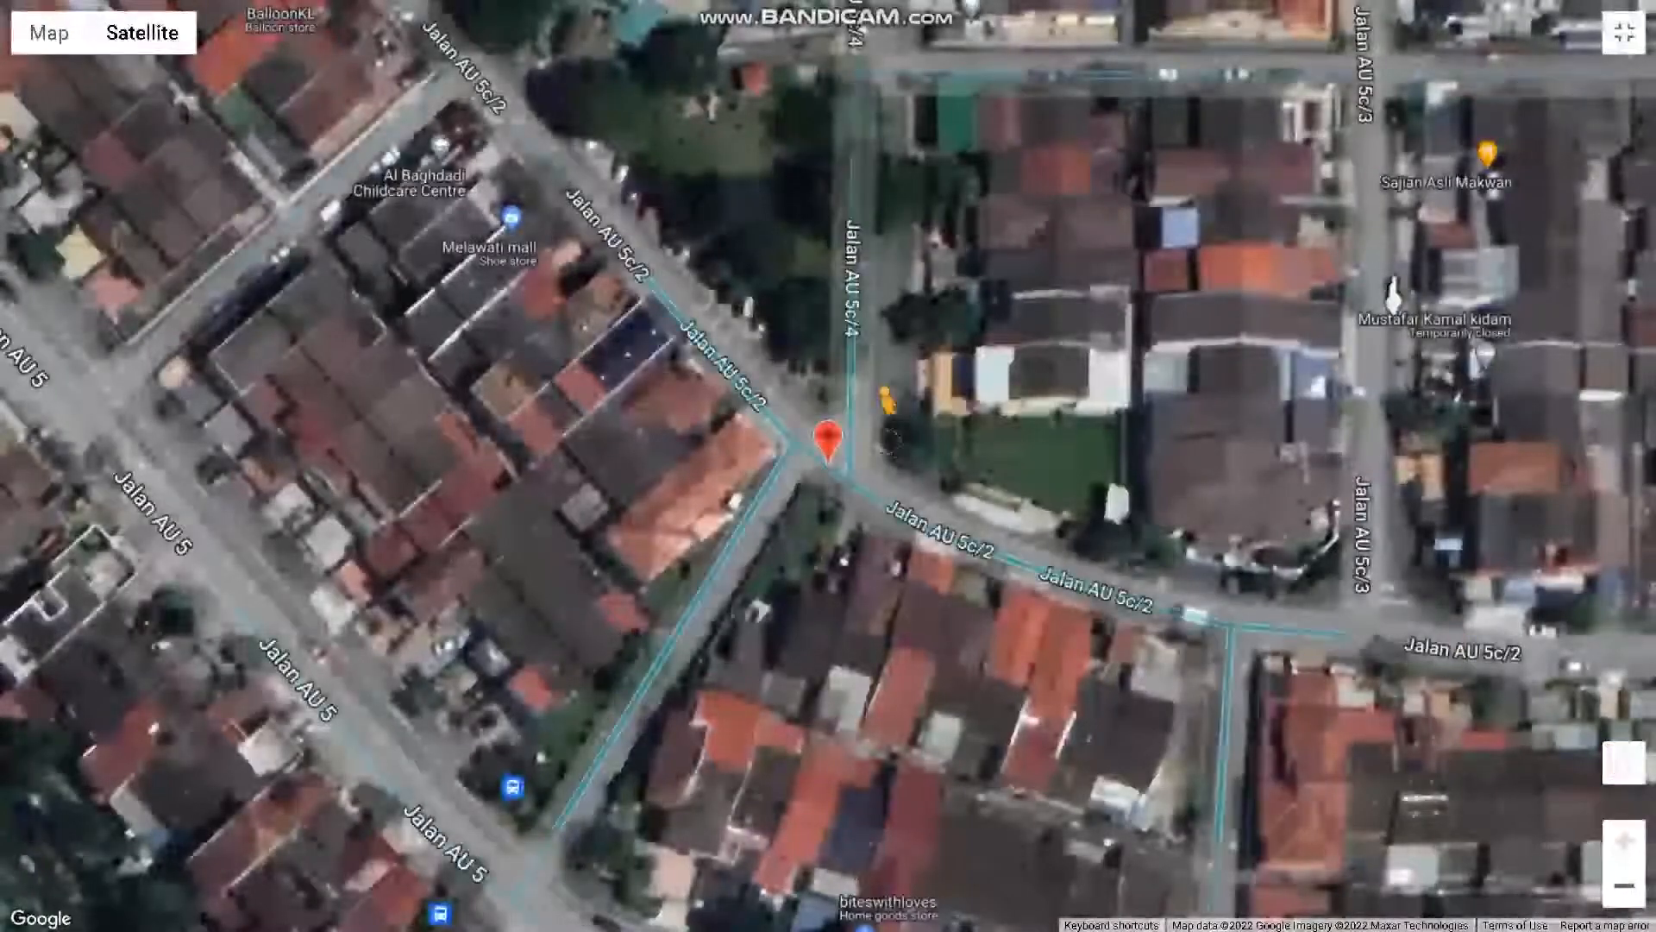
Step: Enter Street View at the device's location marker, look around the marker, and exit the full-screen map
mouse_move(1624, 762)
left_mouse_down()
mouse_move(858, 392)
mouse_move(828, 425)
left_mouse_up()
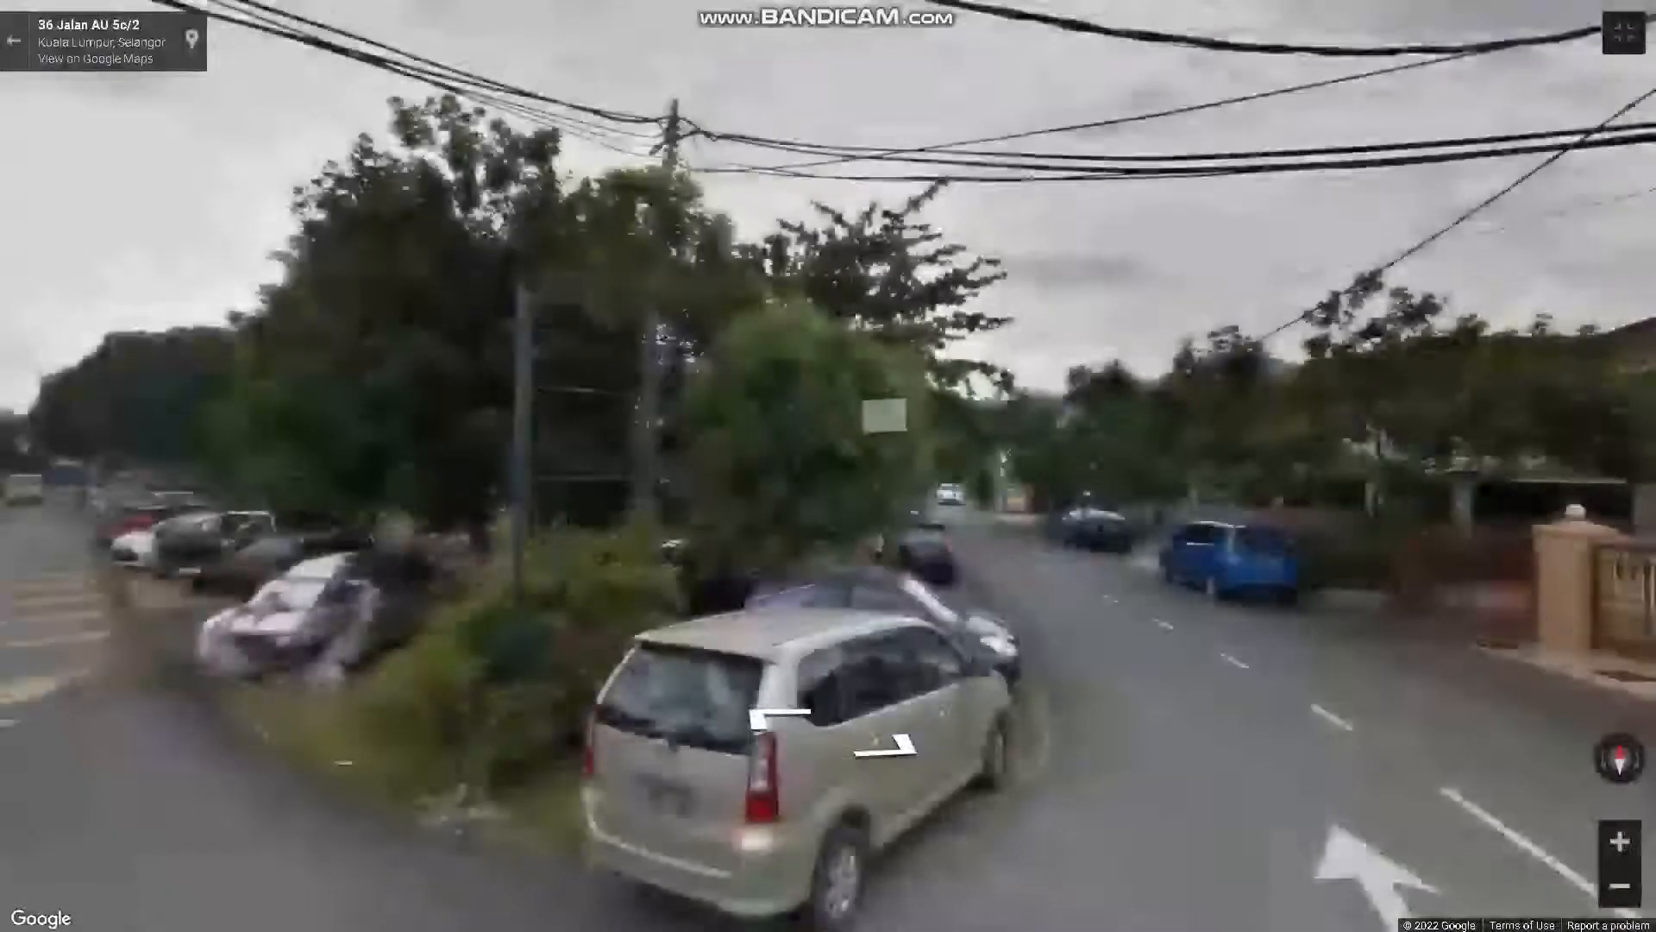
left_click_drag(1279, 690, 384, 362)
left_click(828, 544)
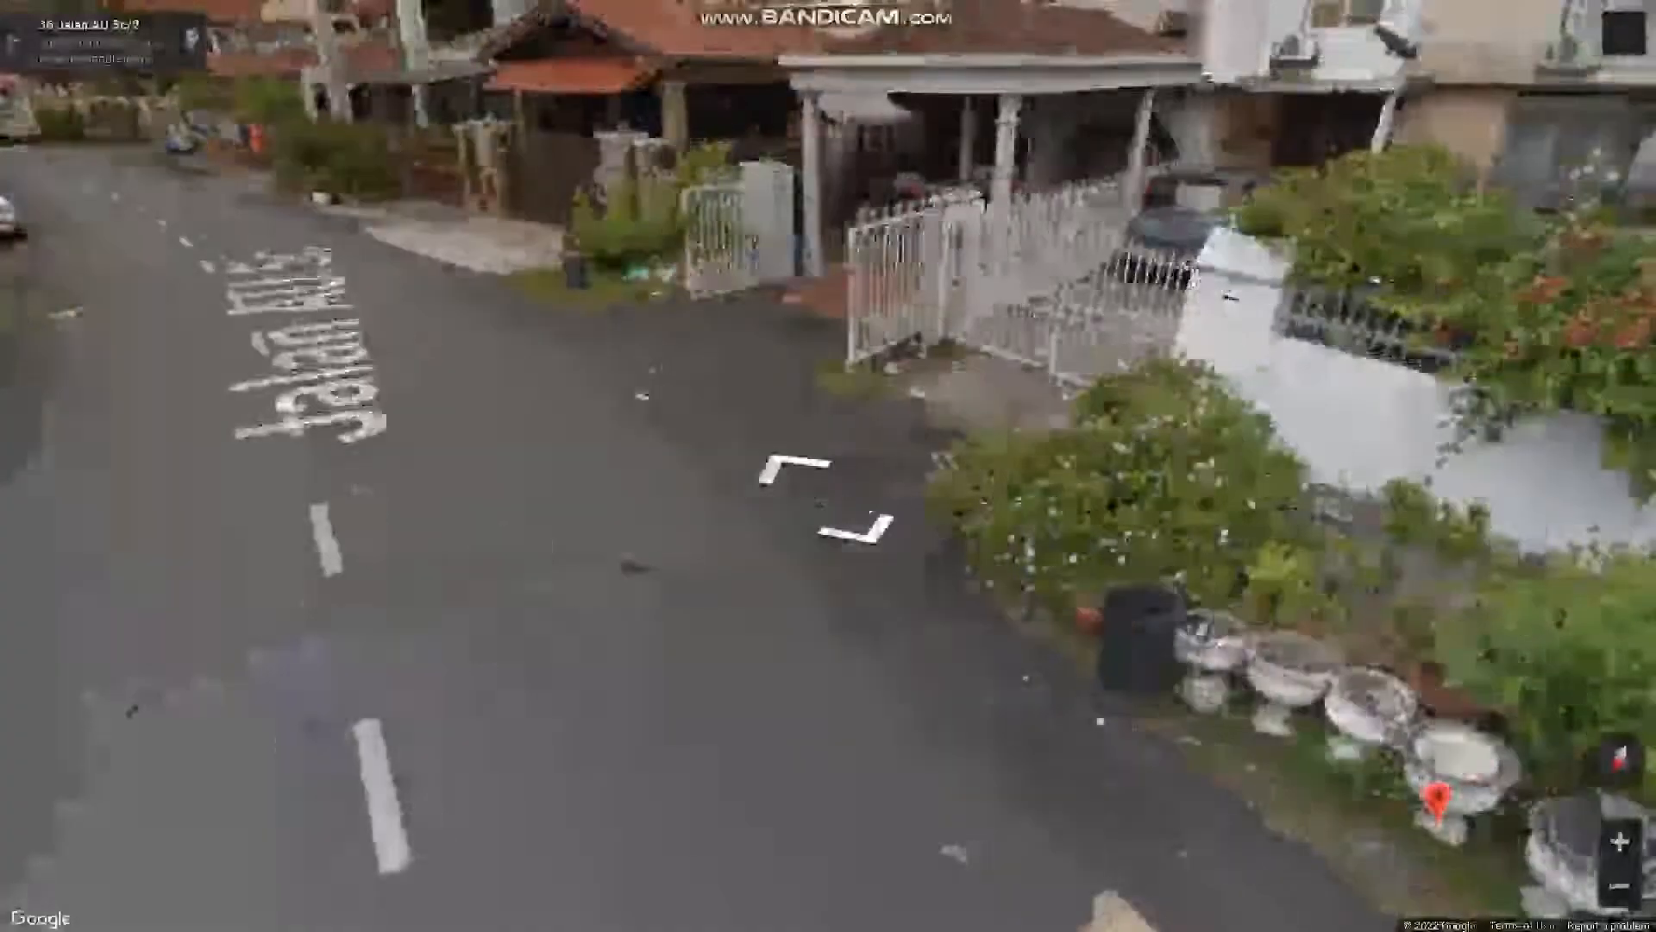
left_click_drag(1285, 759, 819, 474)
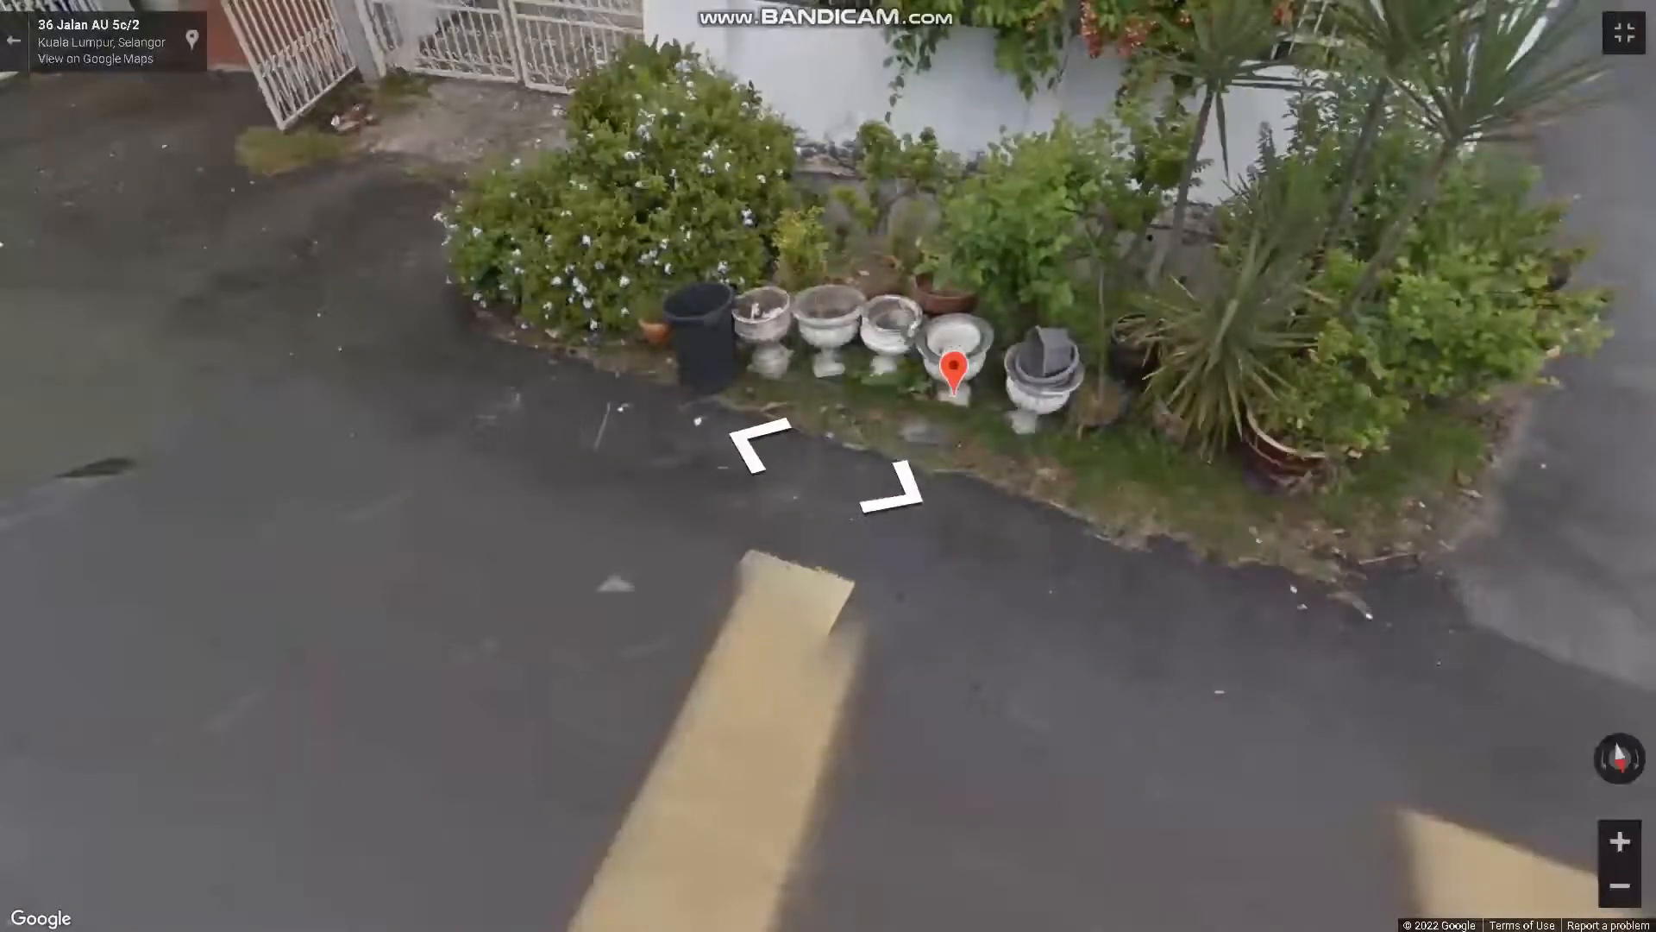
key("Escape")
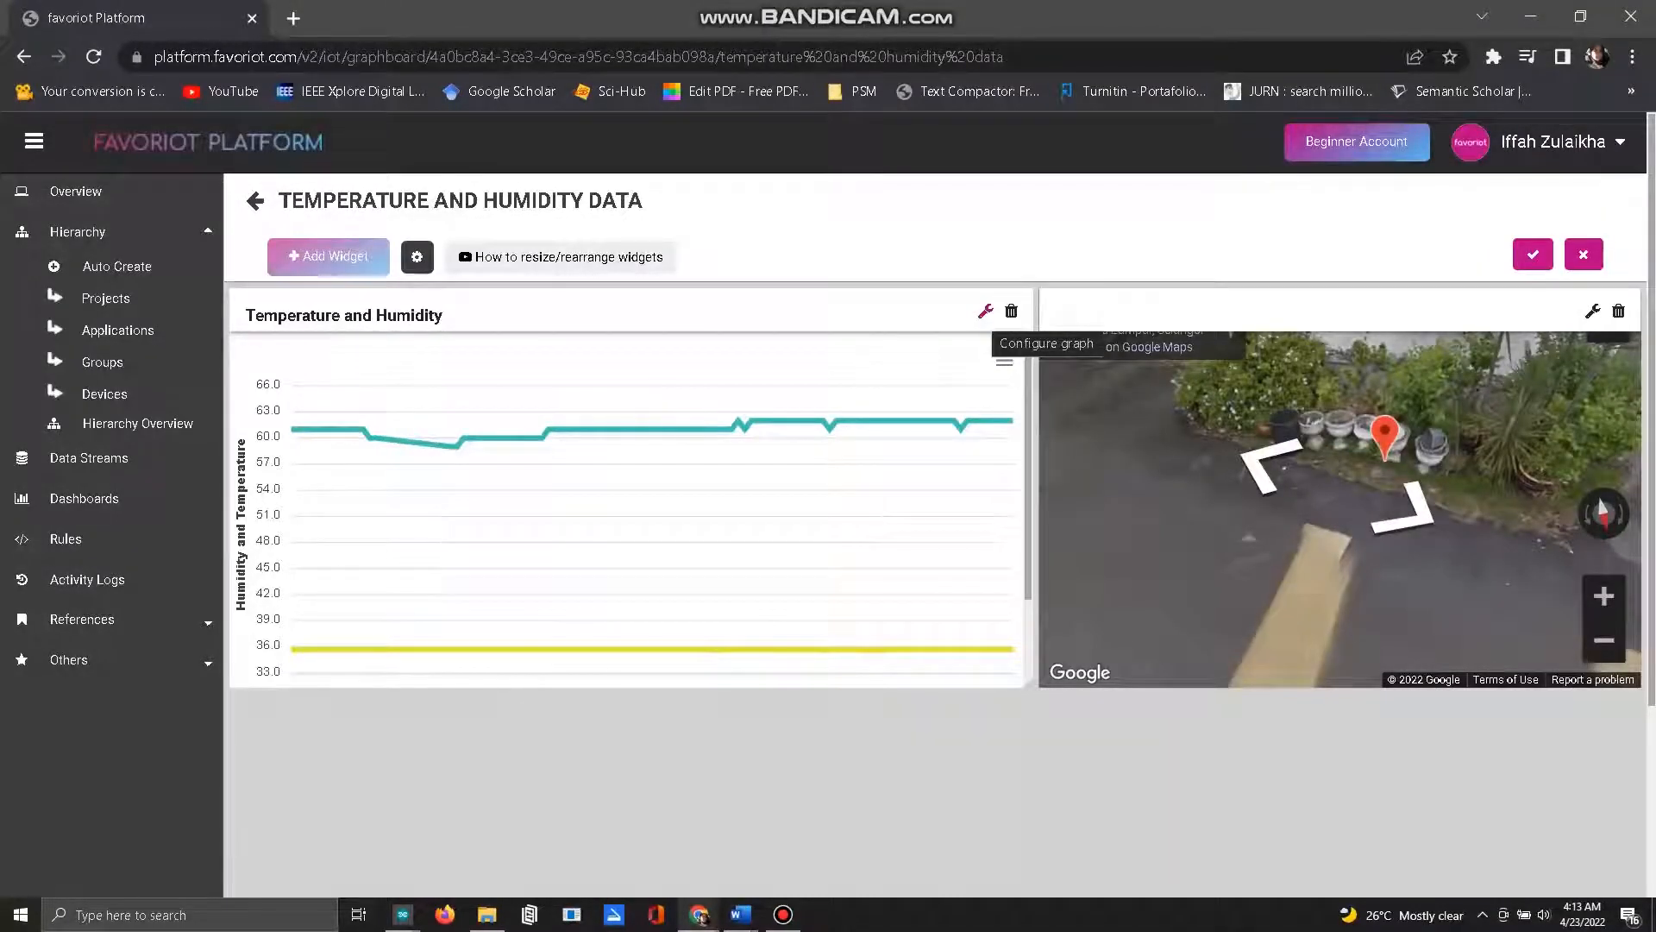
Step: Reselect both humidity and temperature as the ESP8266DHT11 parameters in the Temperature and Humidity widget, and update the chart
left_click(986, 310)
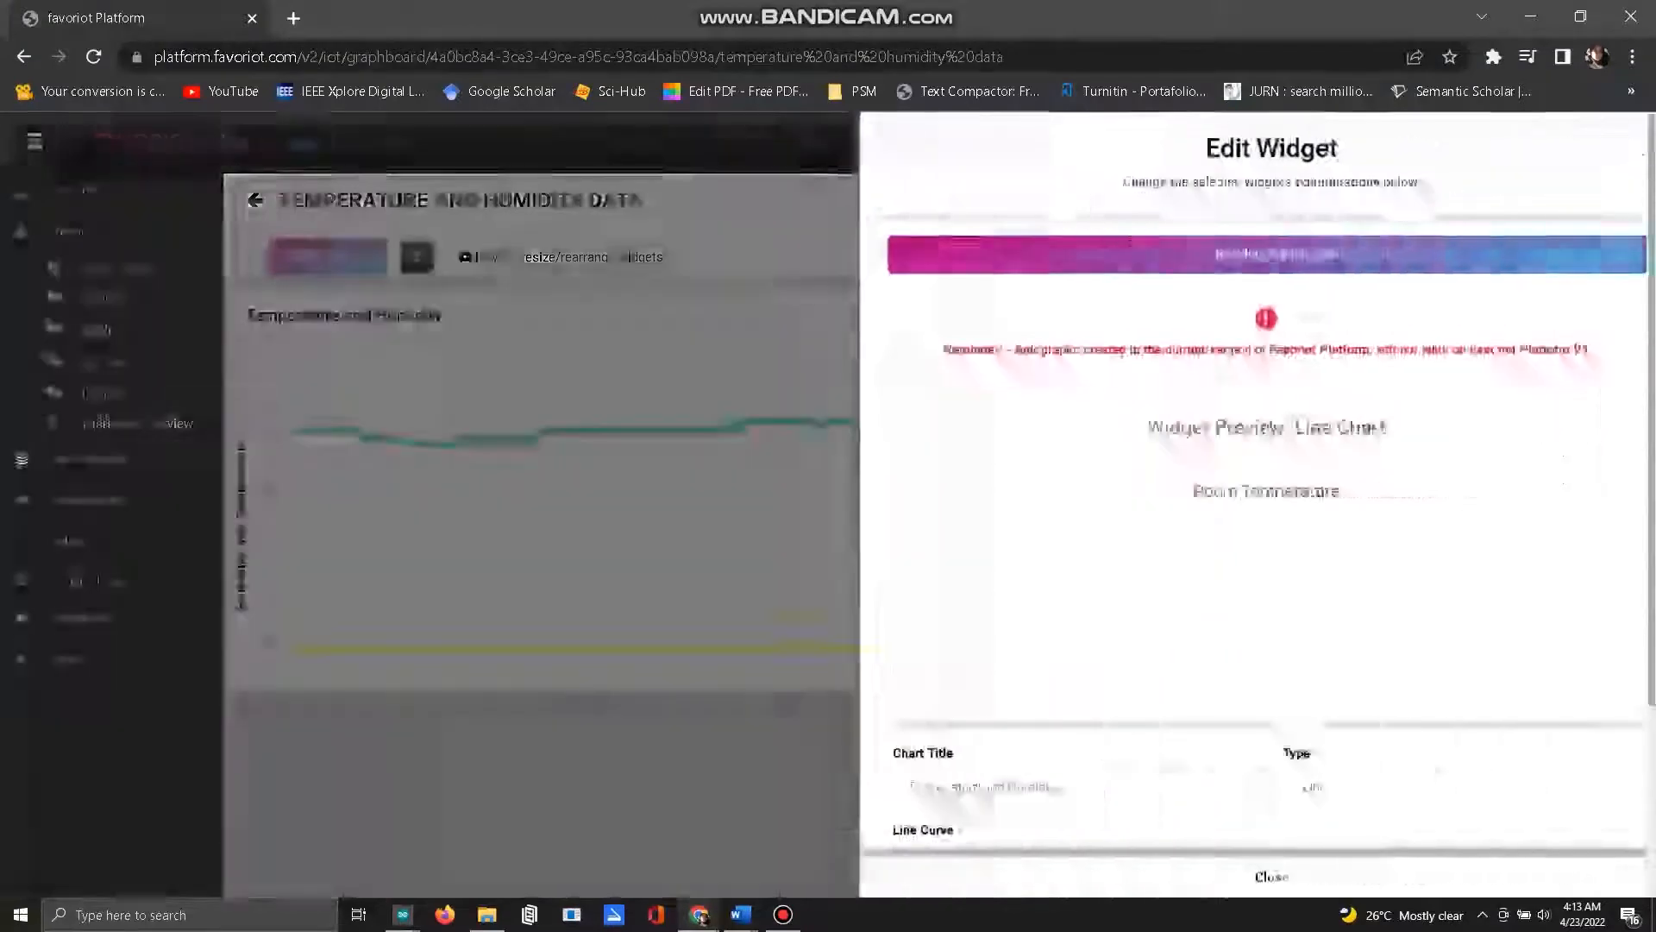
scroll(1234, 518, "down", 5)
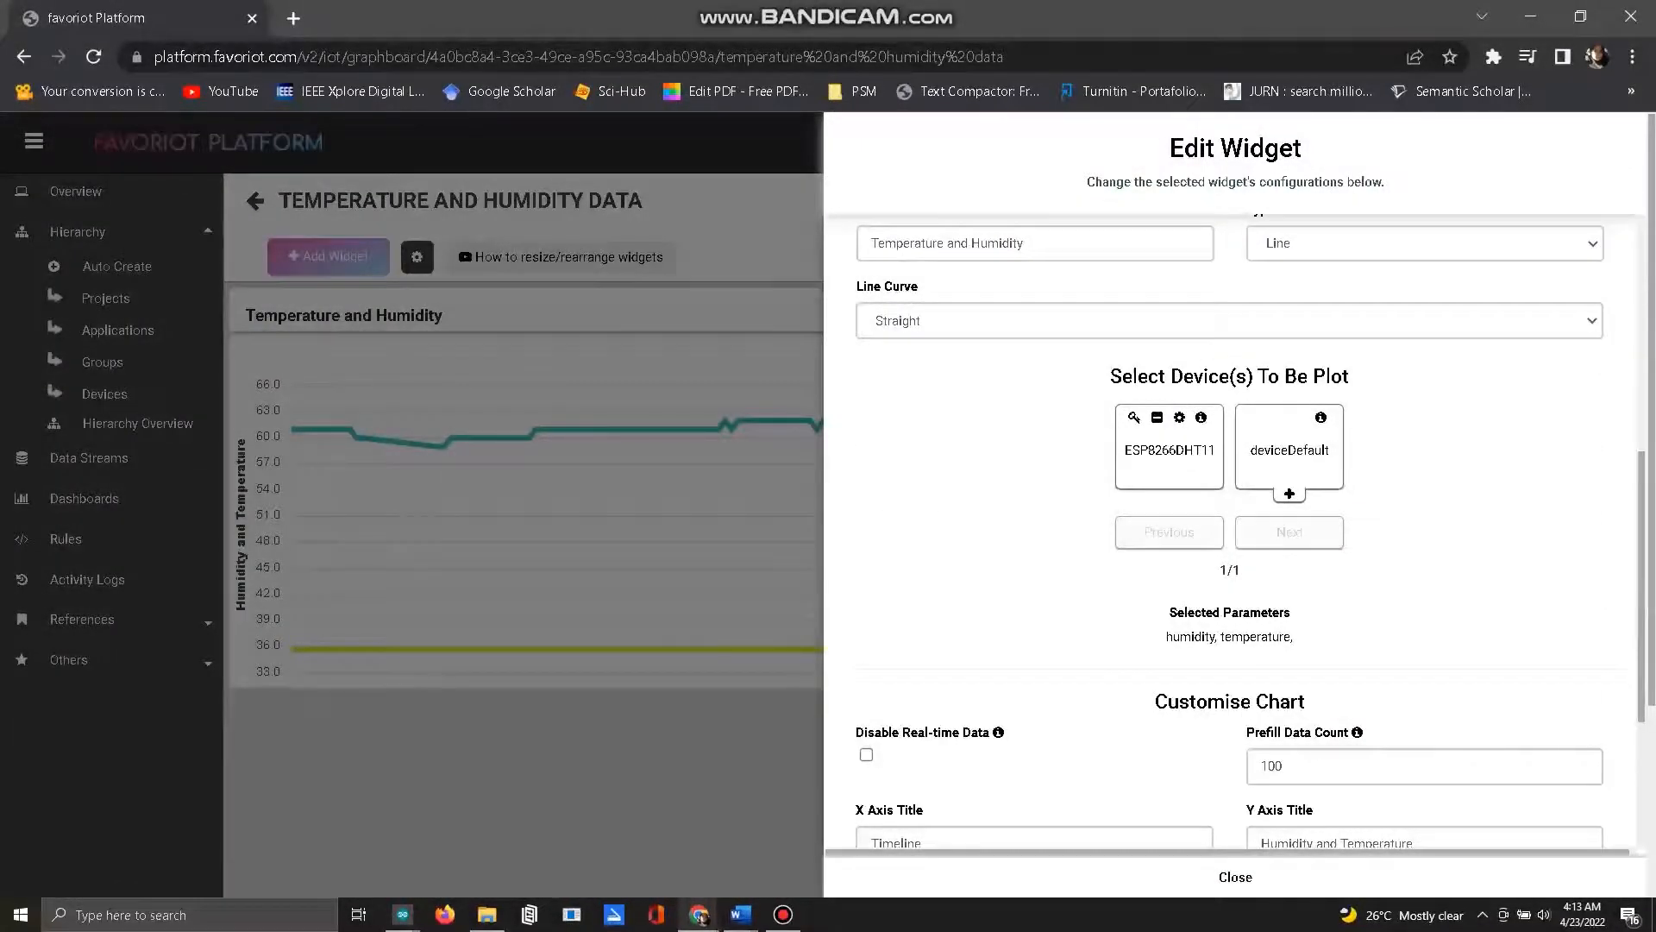
scroll(523, 491, "down", 3)
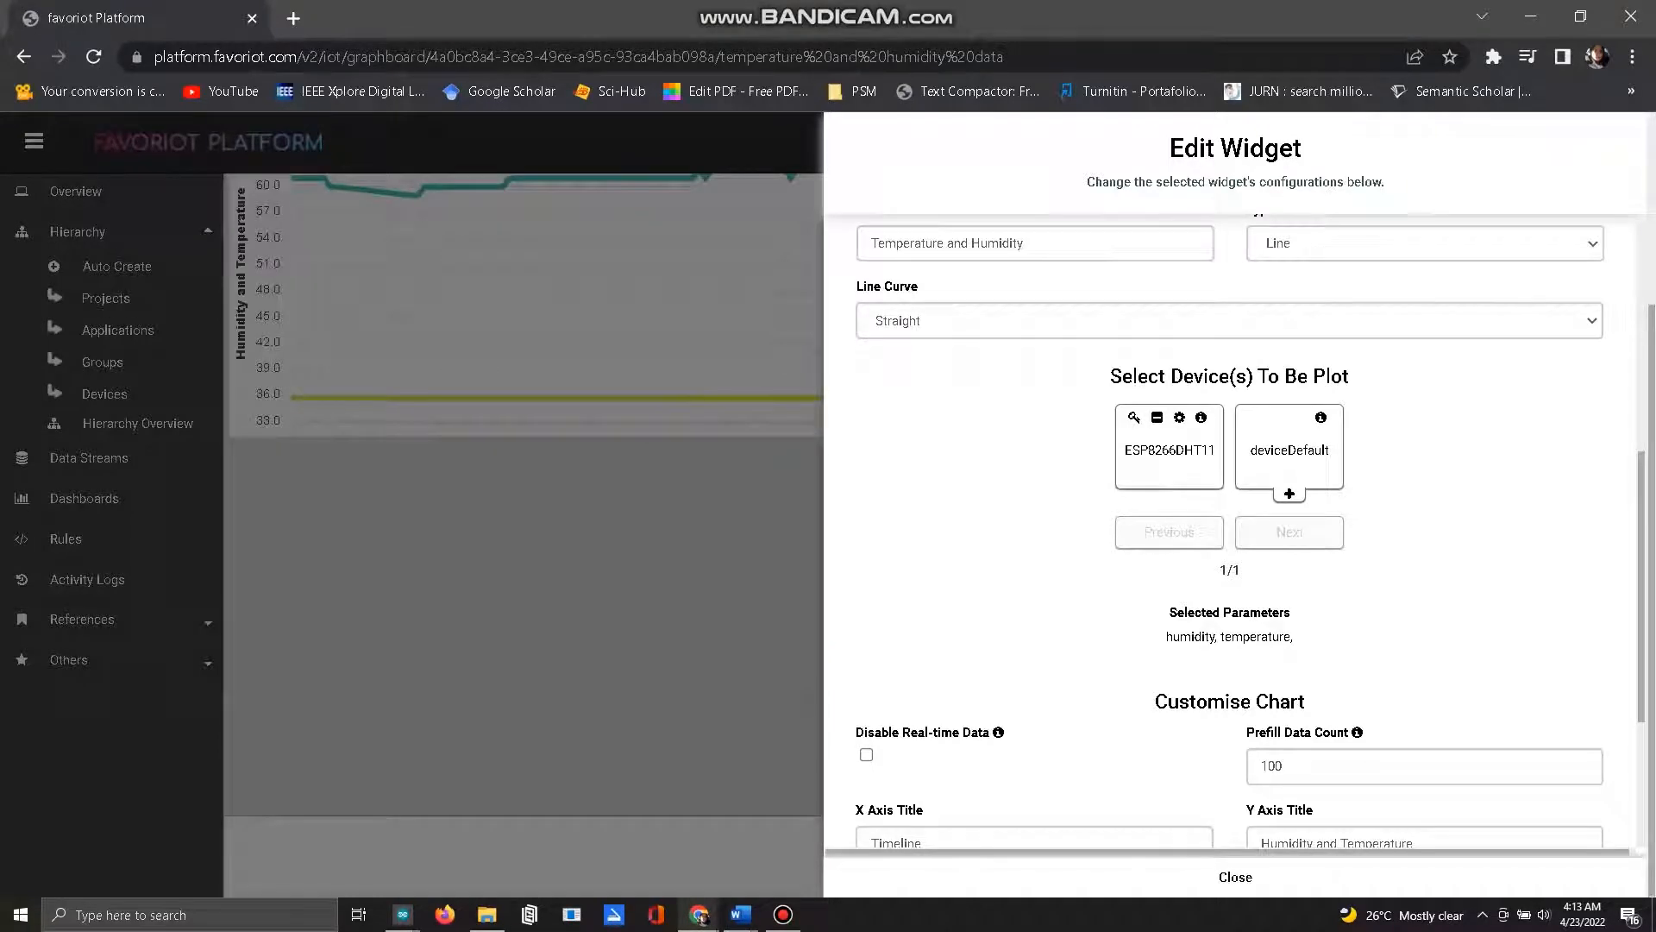
left_click(1180, 418)
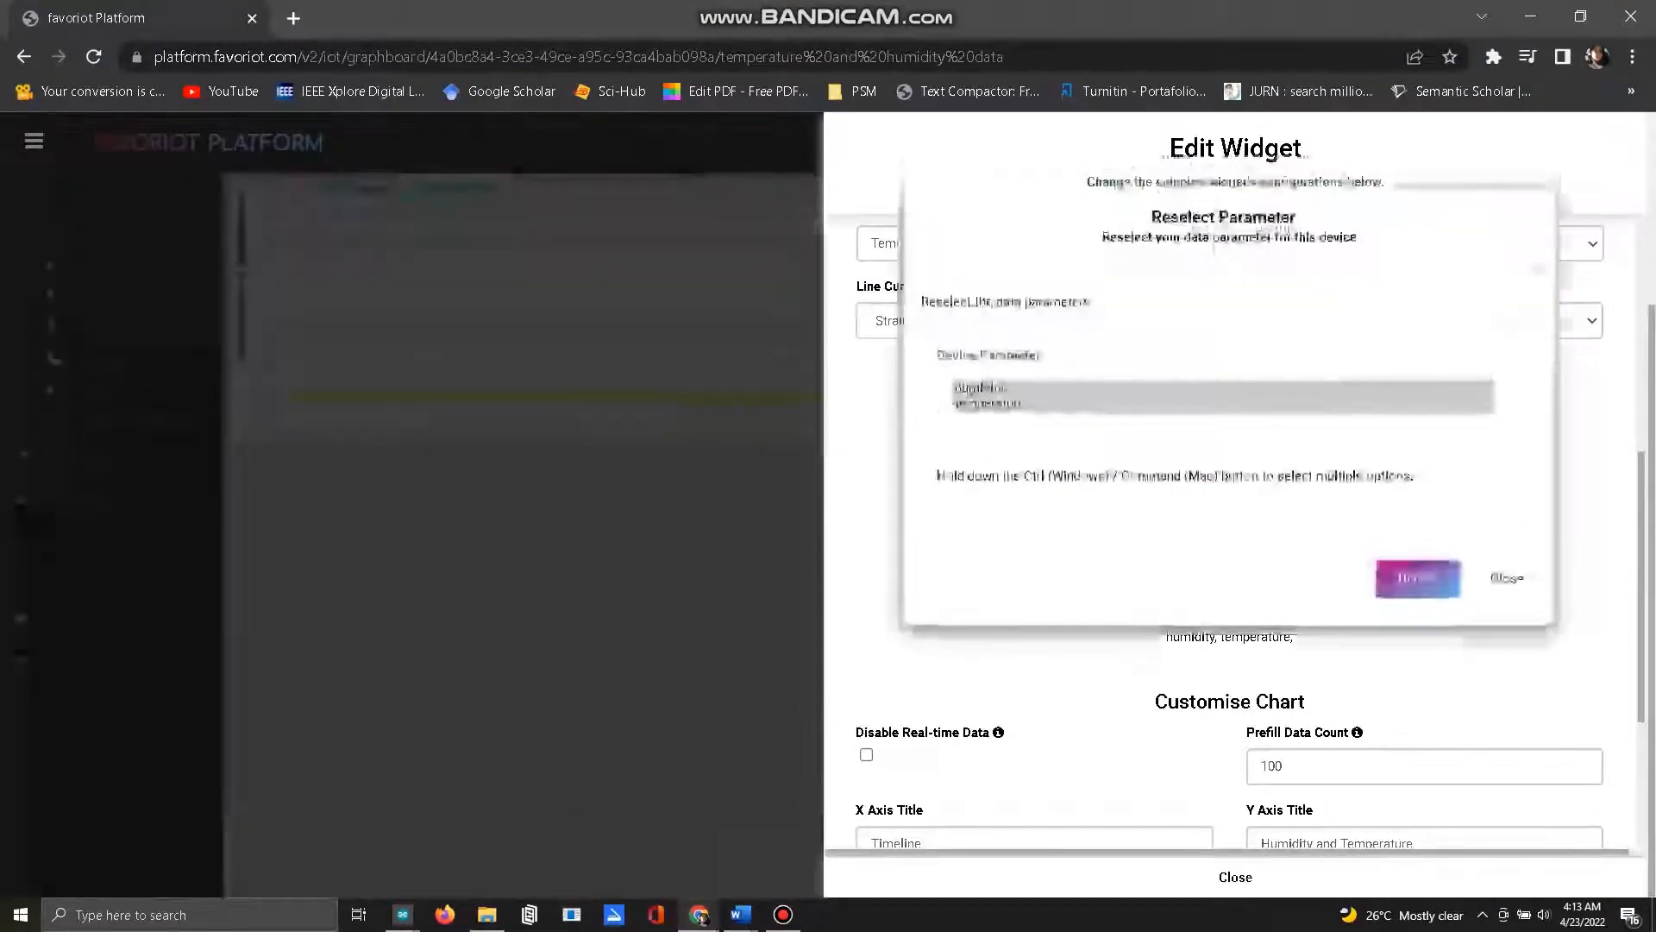
left_click(1088, 404)
left_click(1090, 388)
left_click(1089, 404)
left_click(1089, 388)
left_click(1088, 404)
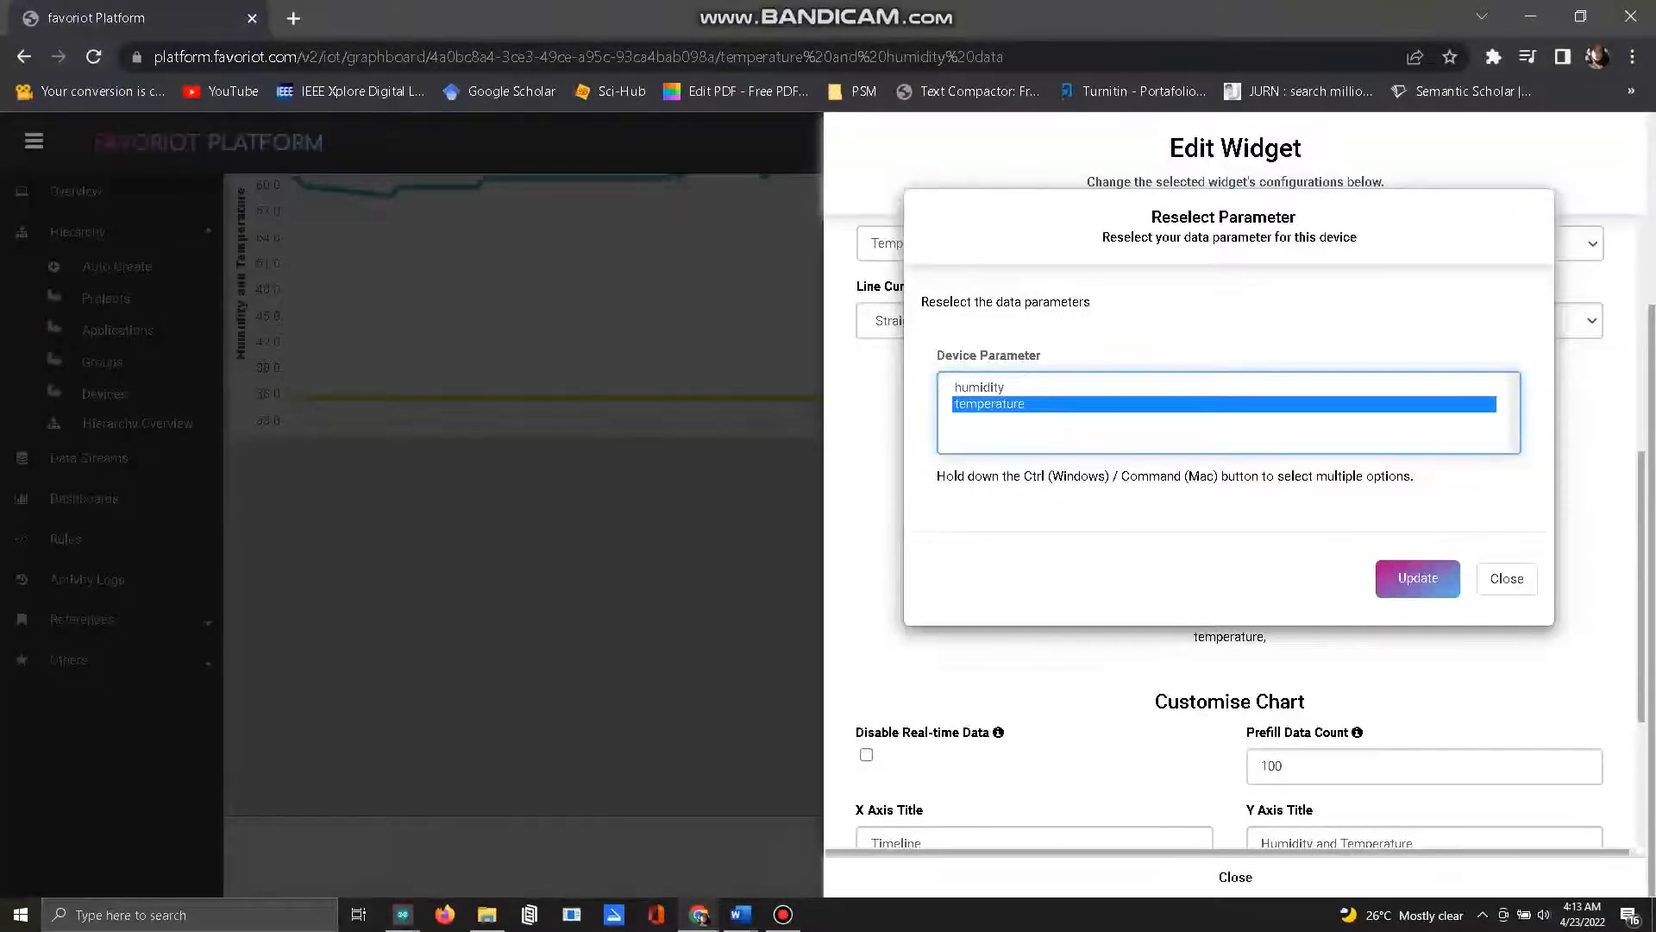
left_click(1089, 388, "ctrl")
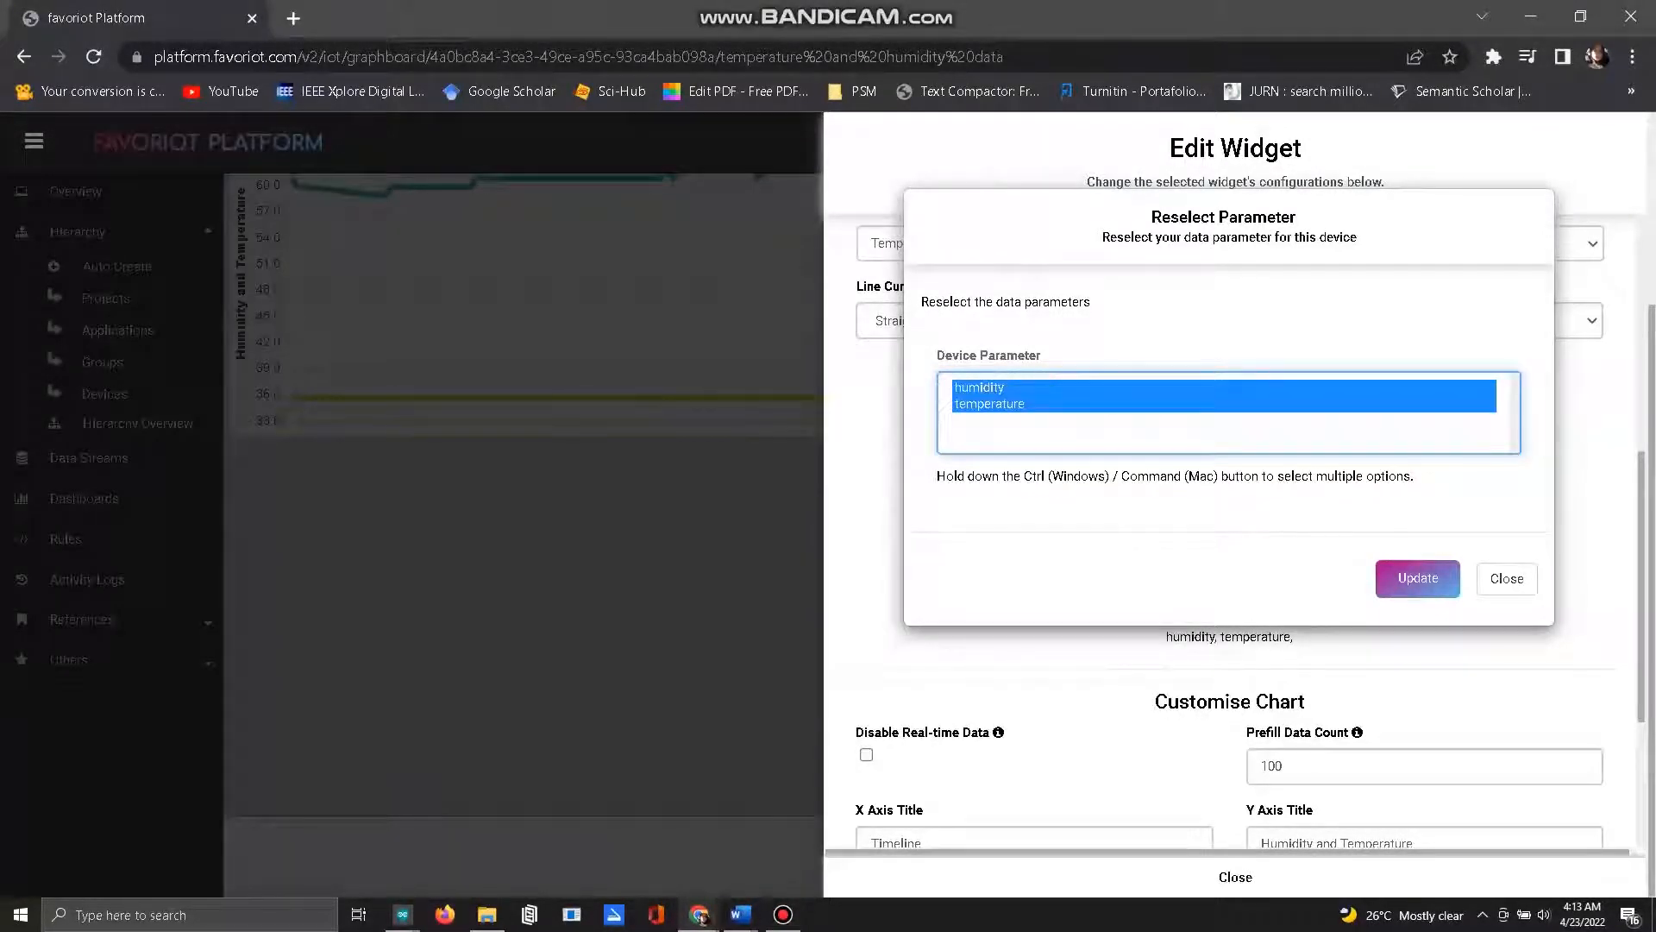
left_click(1417, 577)
scroll(1229, 766, "down", 3)
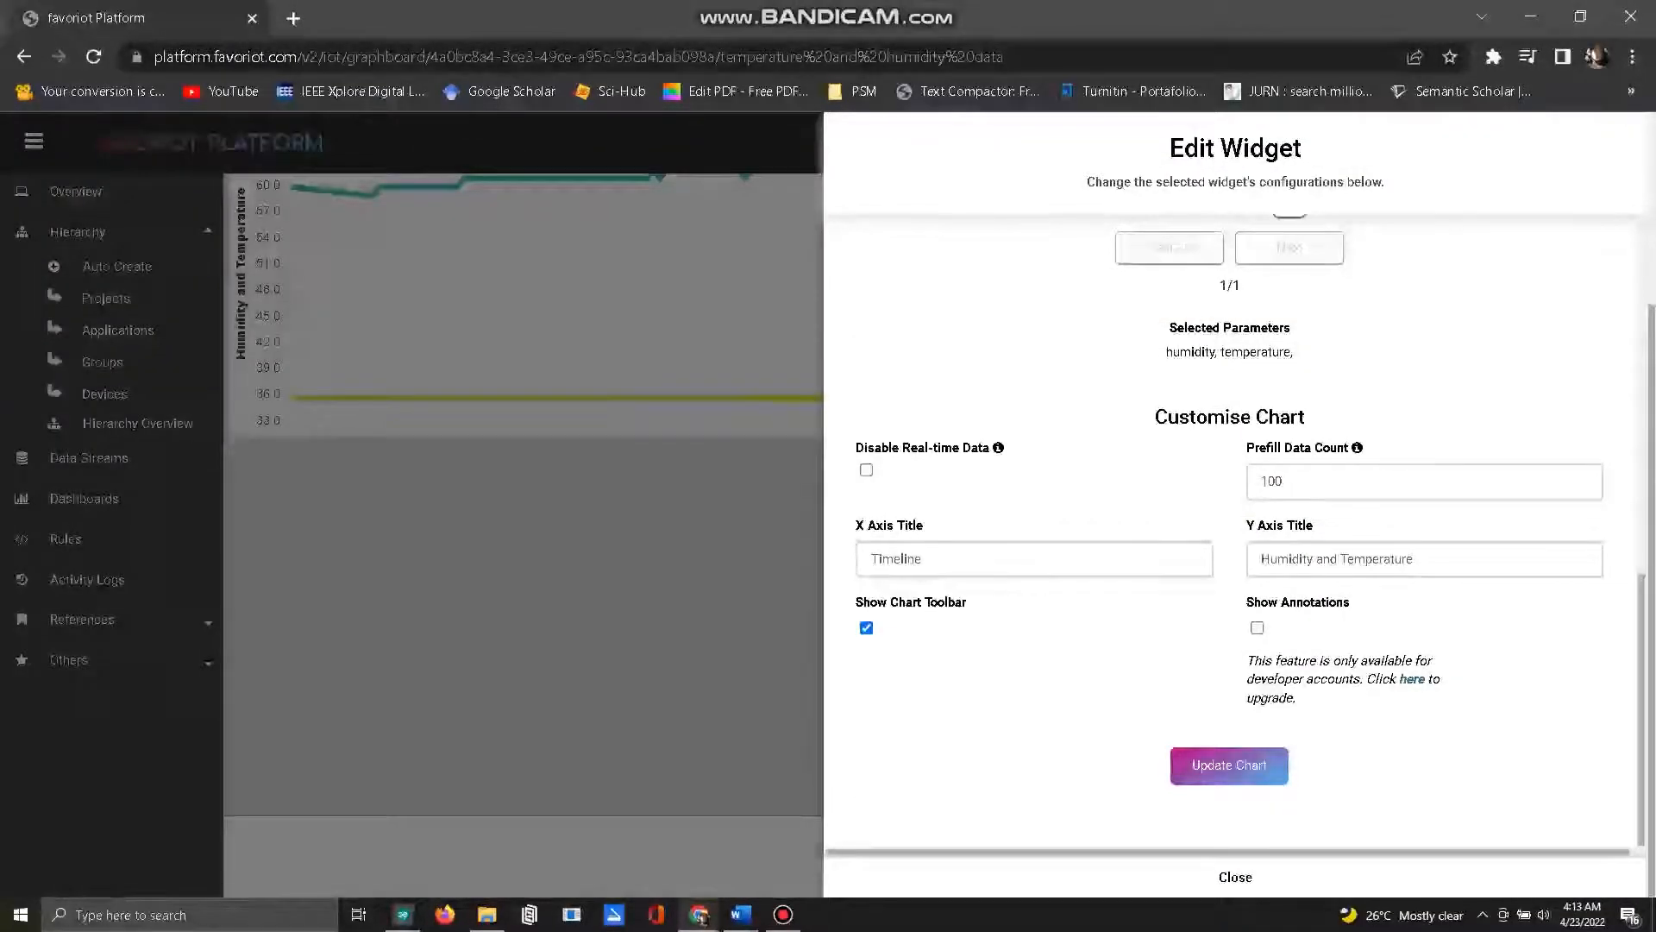
left_click(1229, 765)
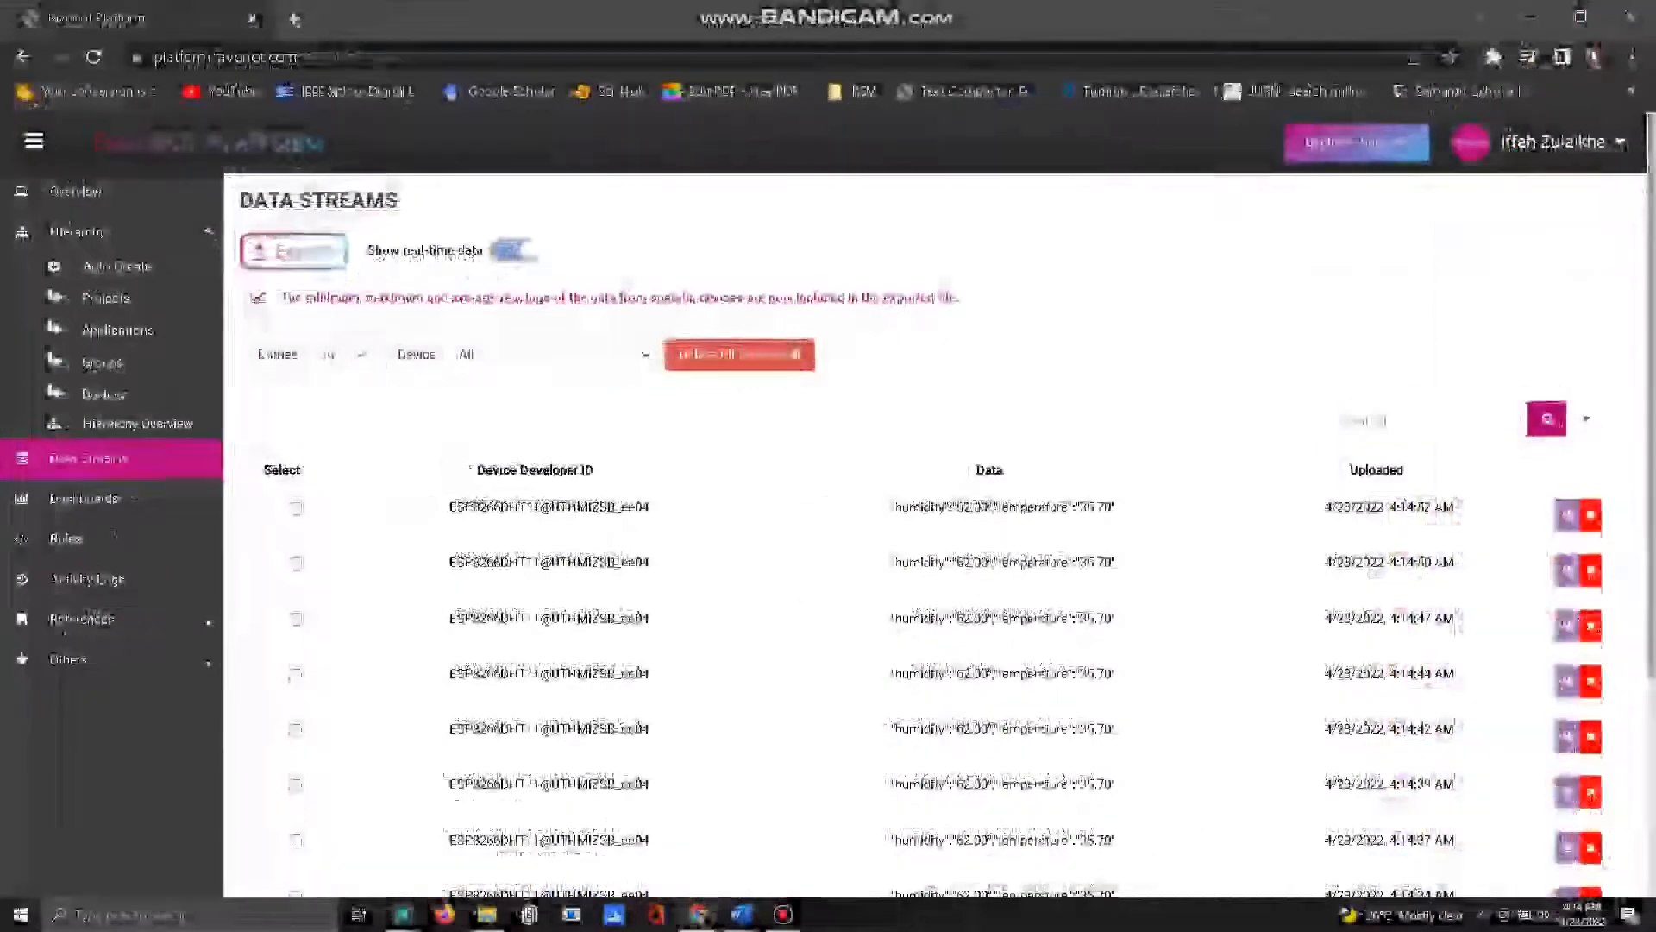
Step: Request a CSV export of all streams for all devices, and cancel saving the file
left_click(293, 251)
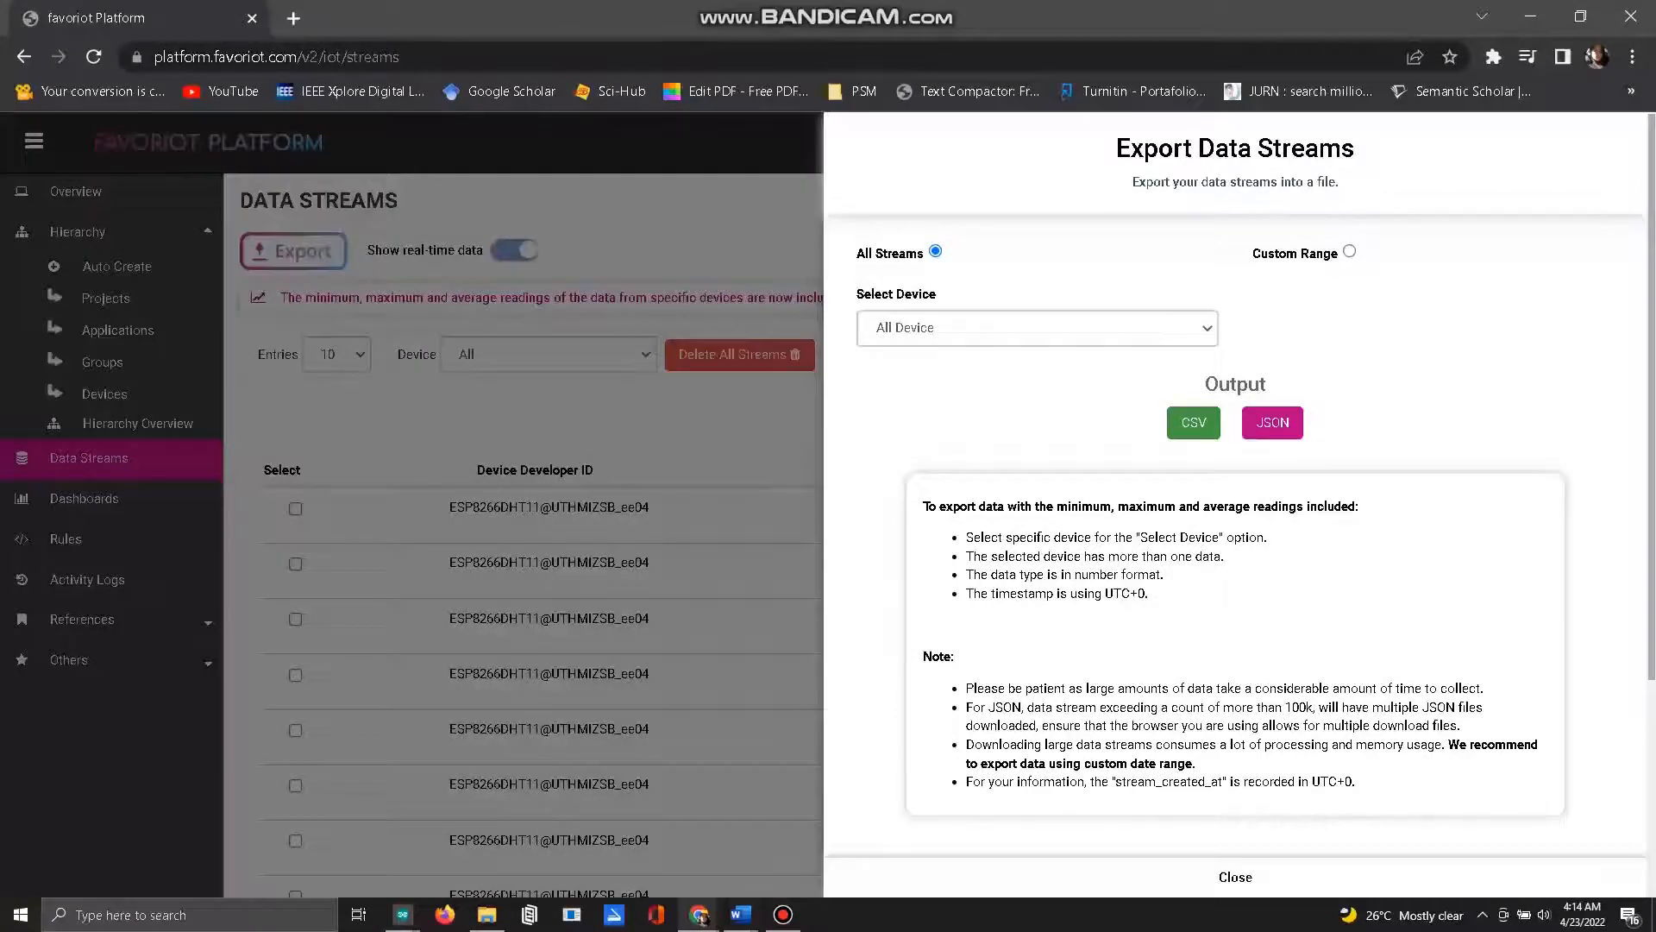
left_click(1194, 422)
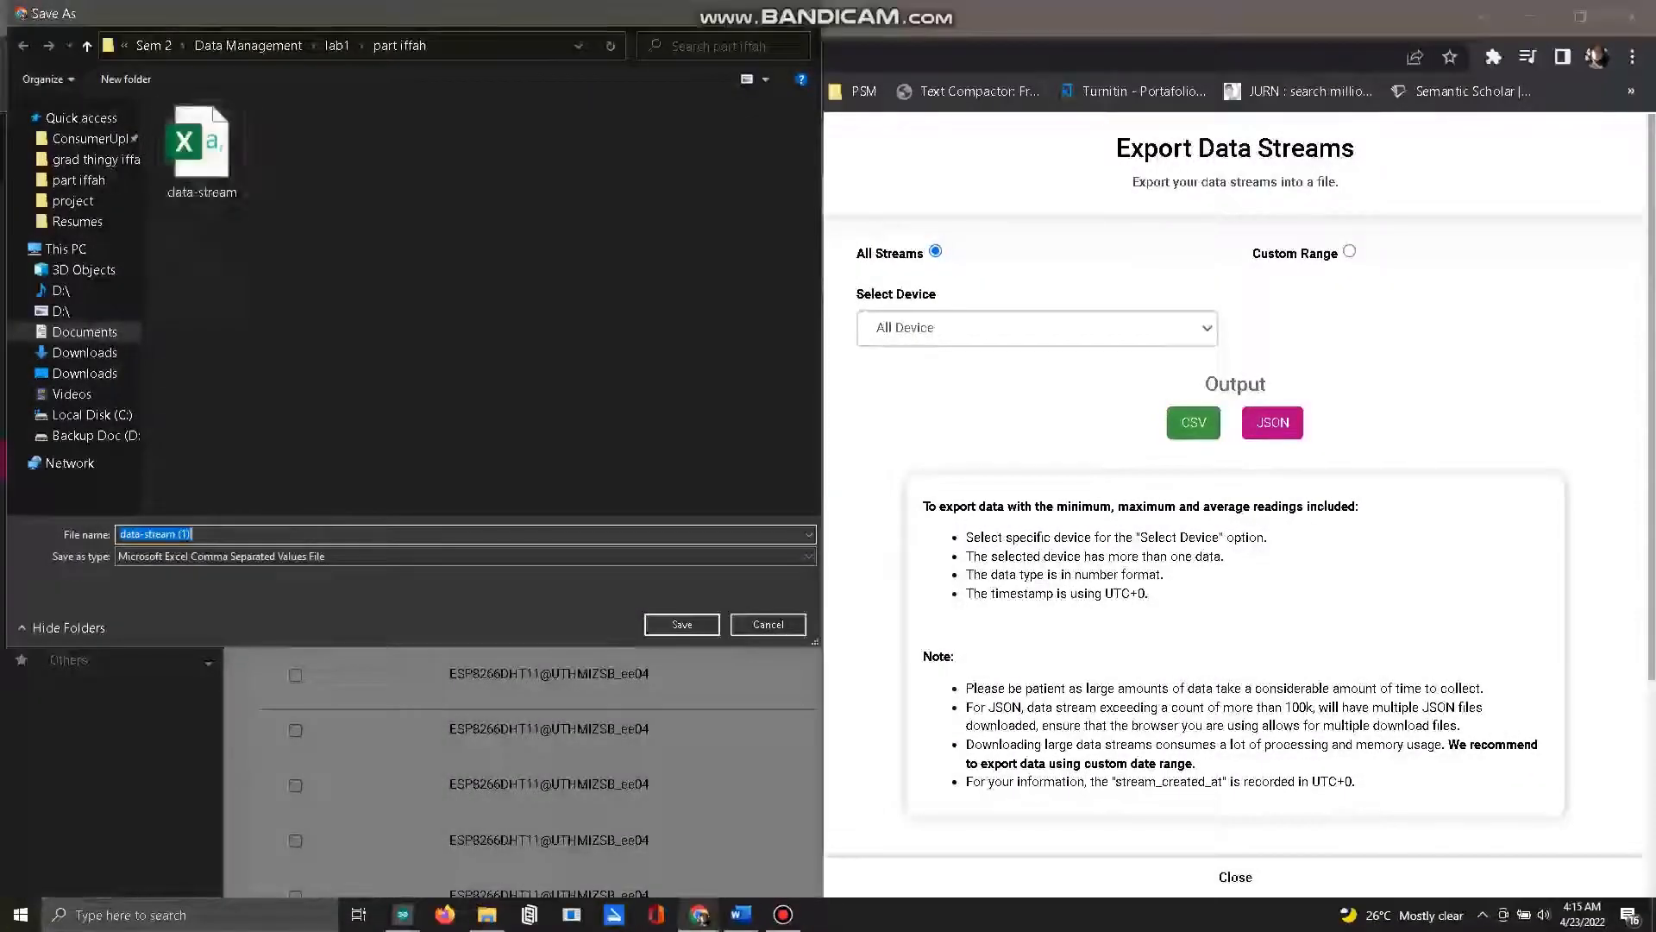
left_click(768, 625)
Step: Open the existing data-stream CSV file from its folder in Excel, look through the exported readings, and close it
left_click(487, 914)
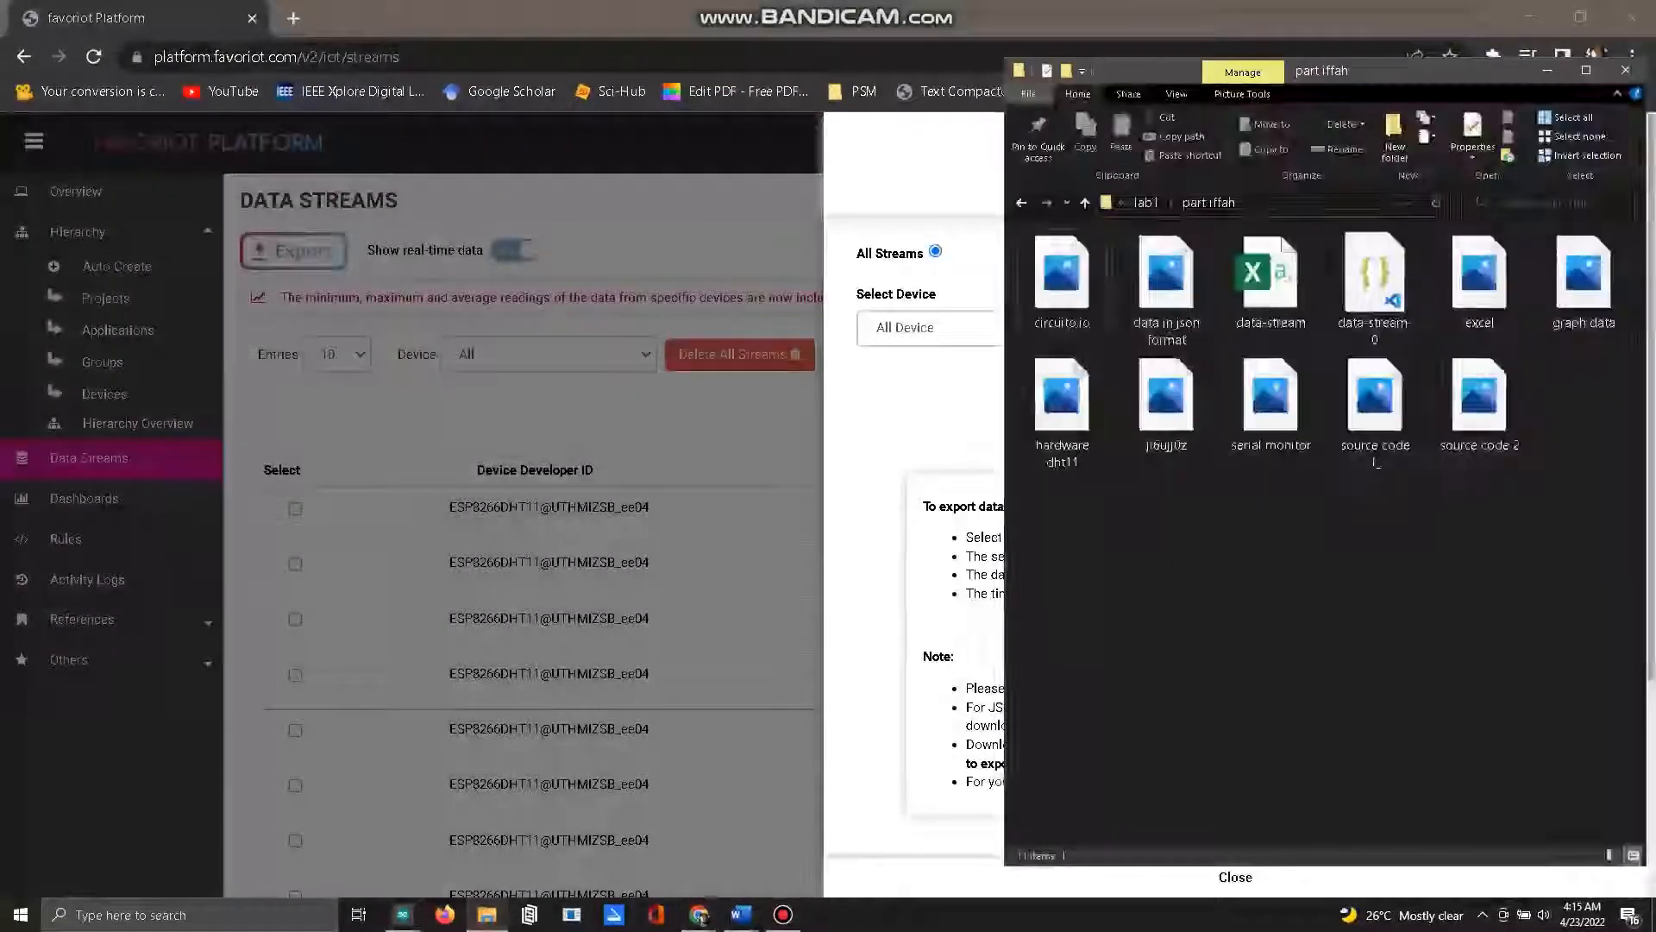
double_click(1270, 280)
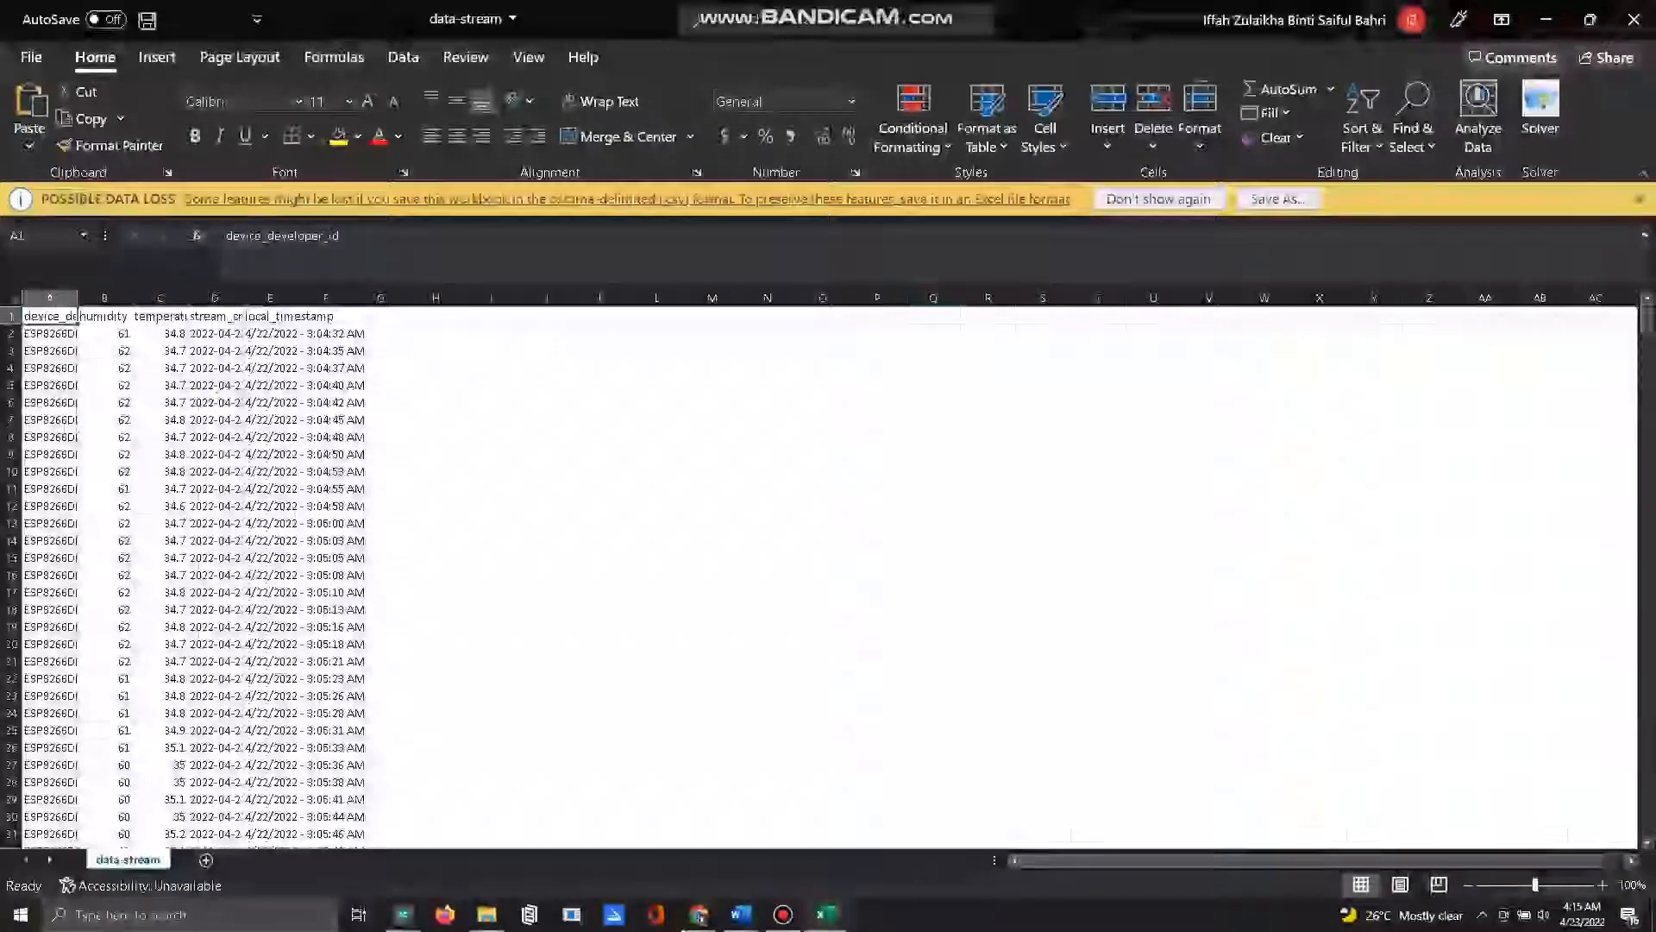
scroll(828, 578, "down", 8)
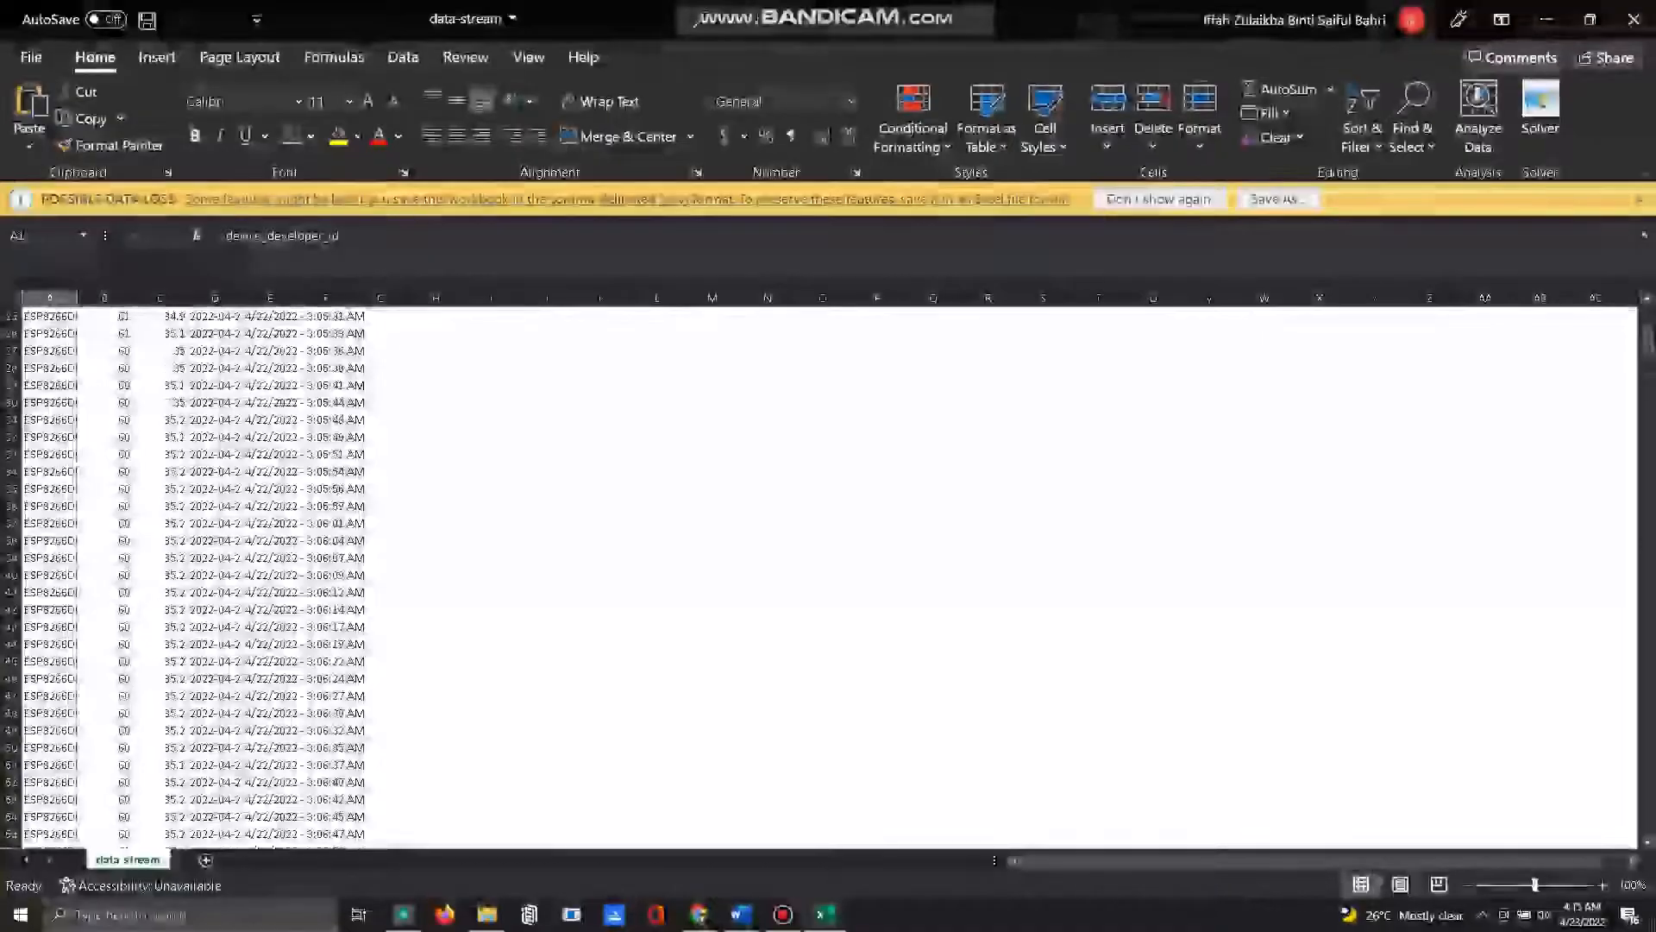
scroll(828, 578, "up", 8)
left_click(1633, 19)
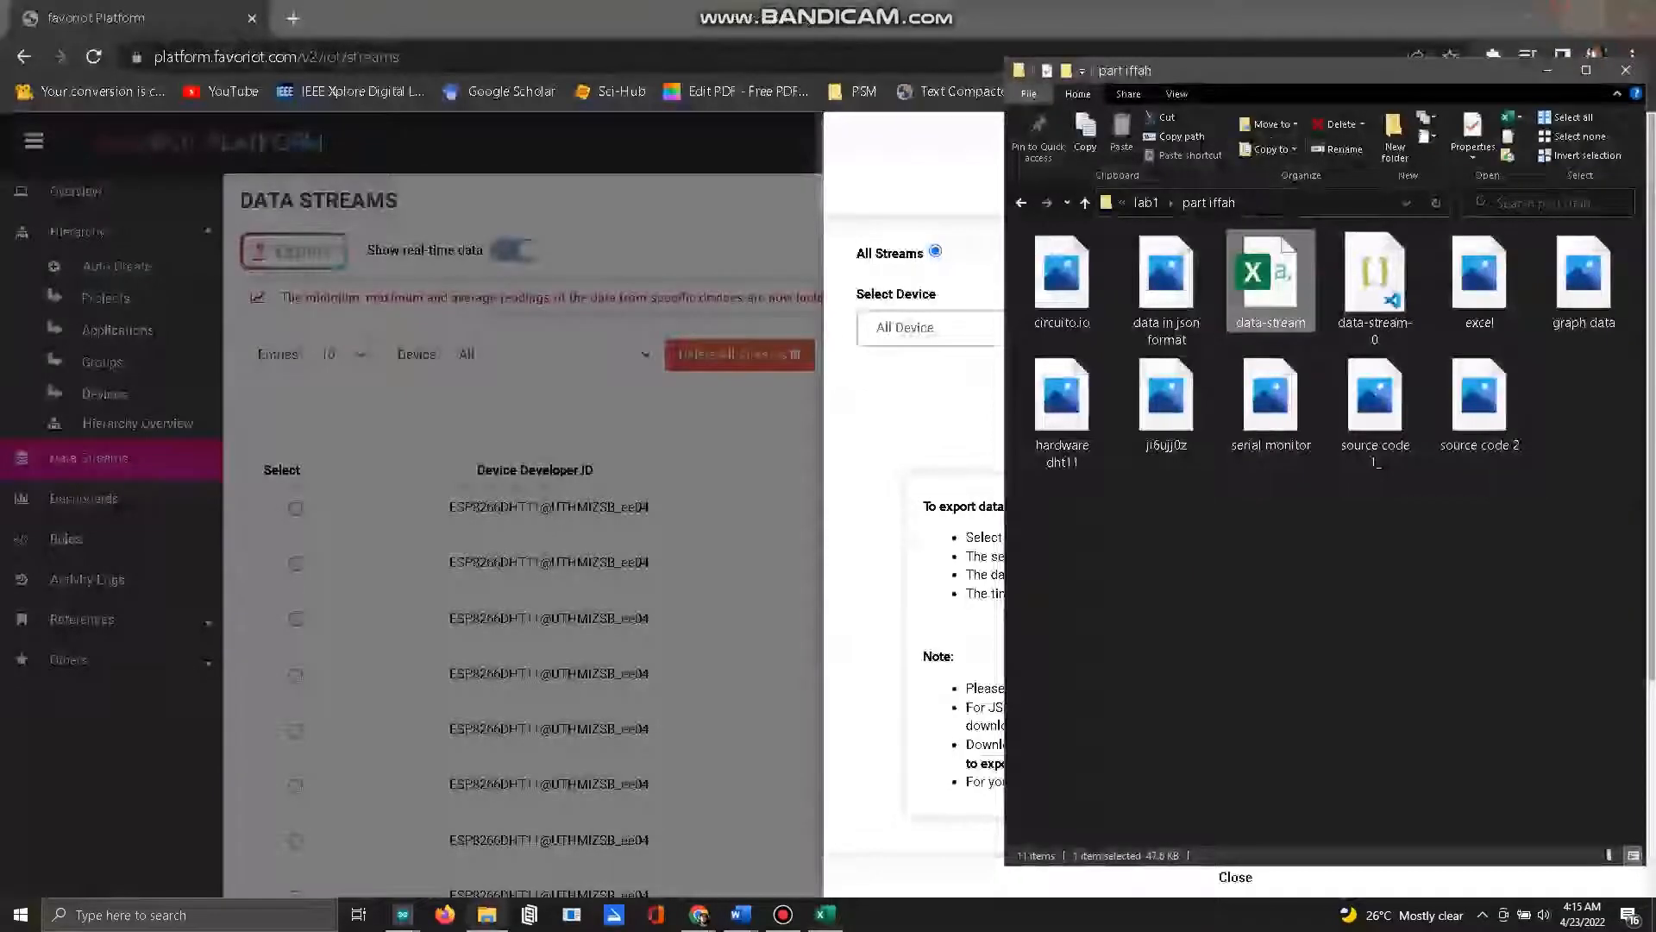
Step: Request a JSON export of all streams for all devices, and find the existing data-stream-0 JSON file in its folder
left_click(865, 423)
left_click(1281, 421)
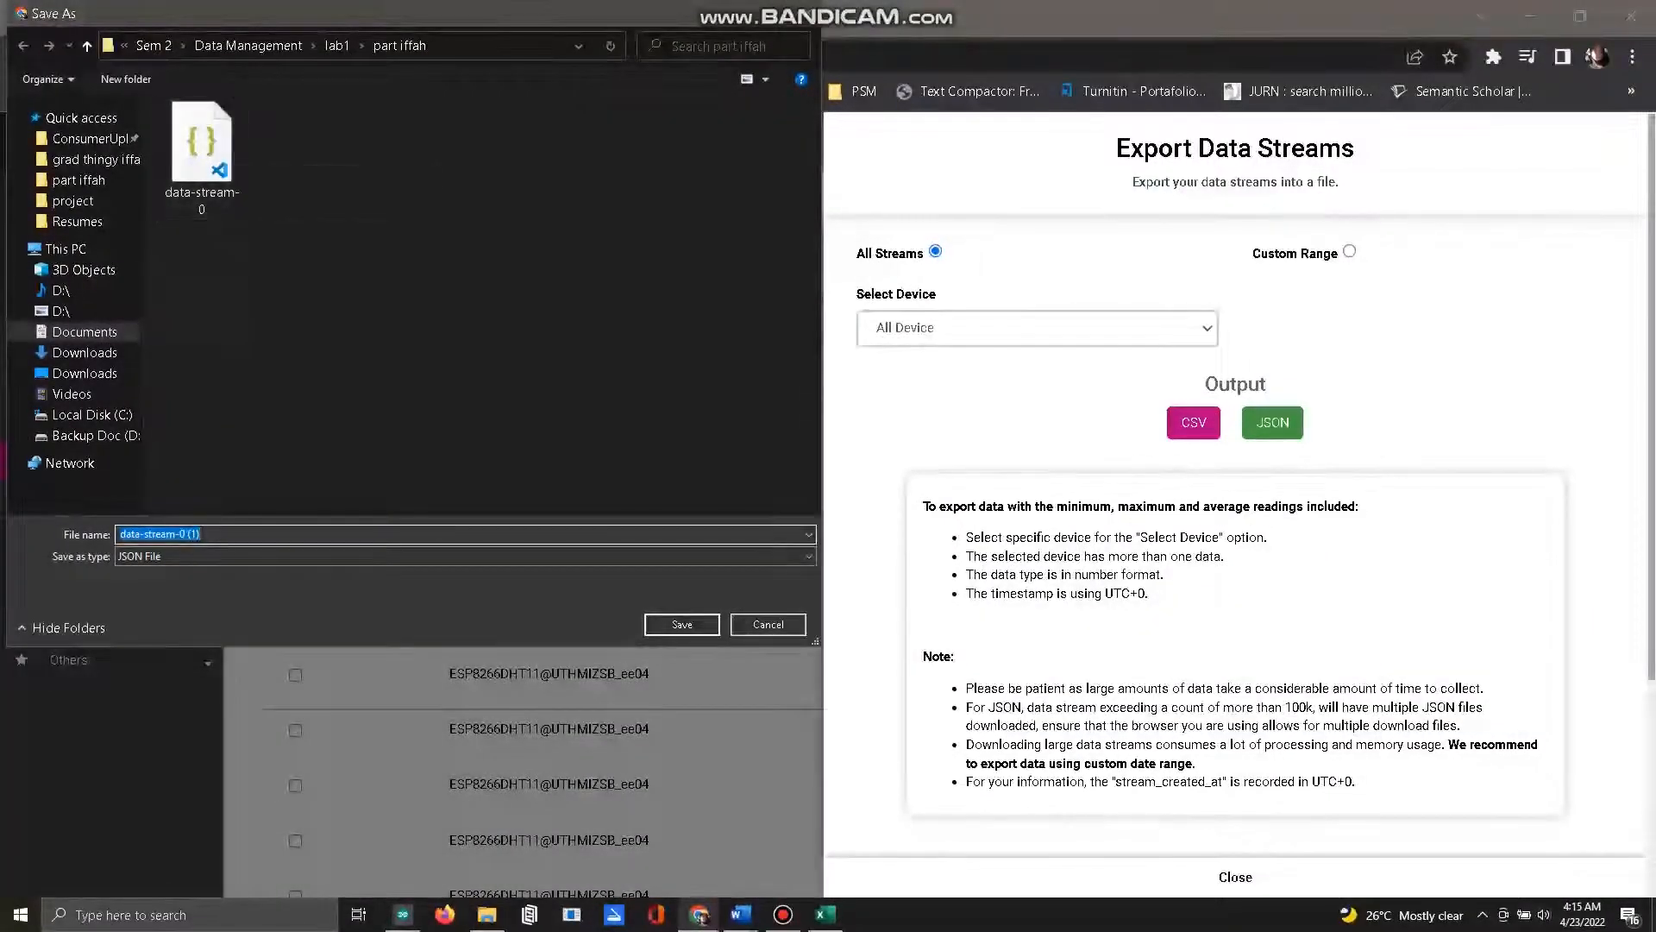
key("Return")
left_click(486, 915)
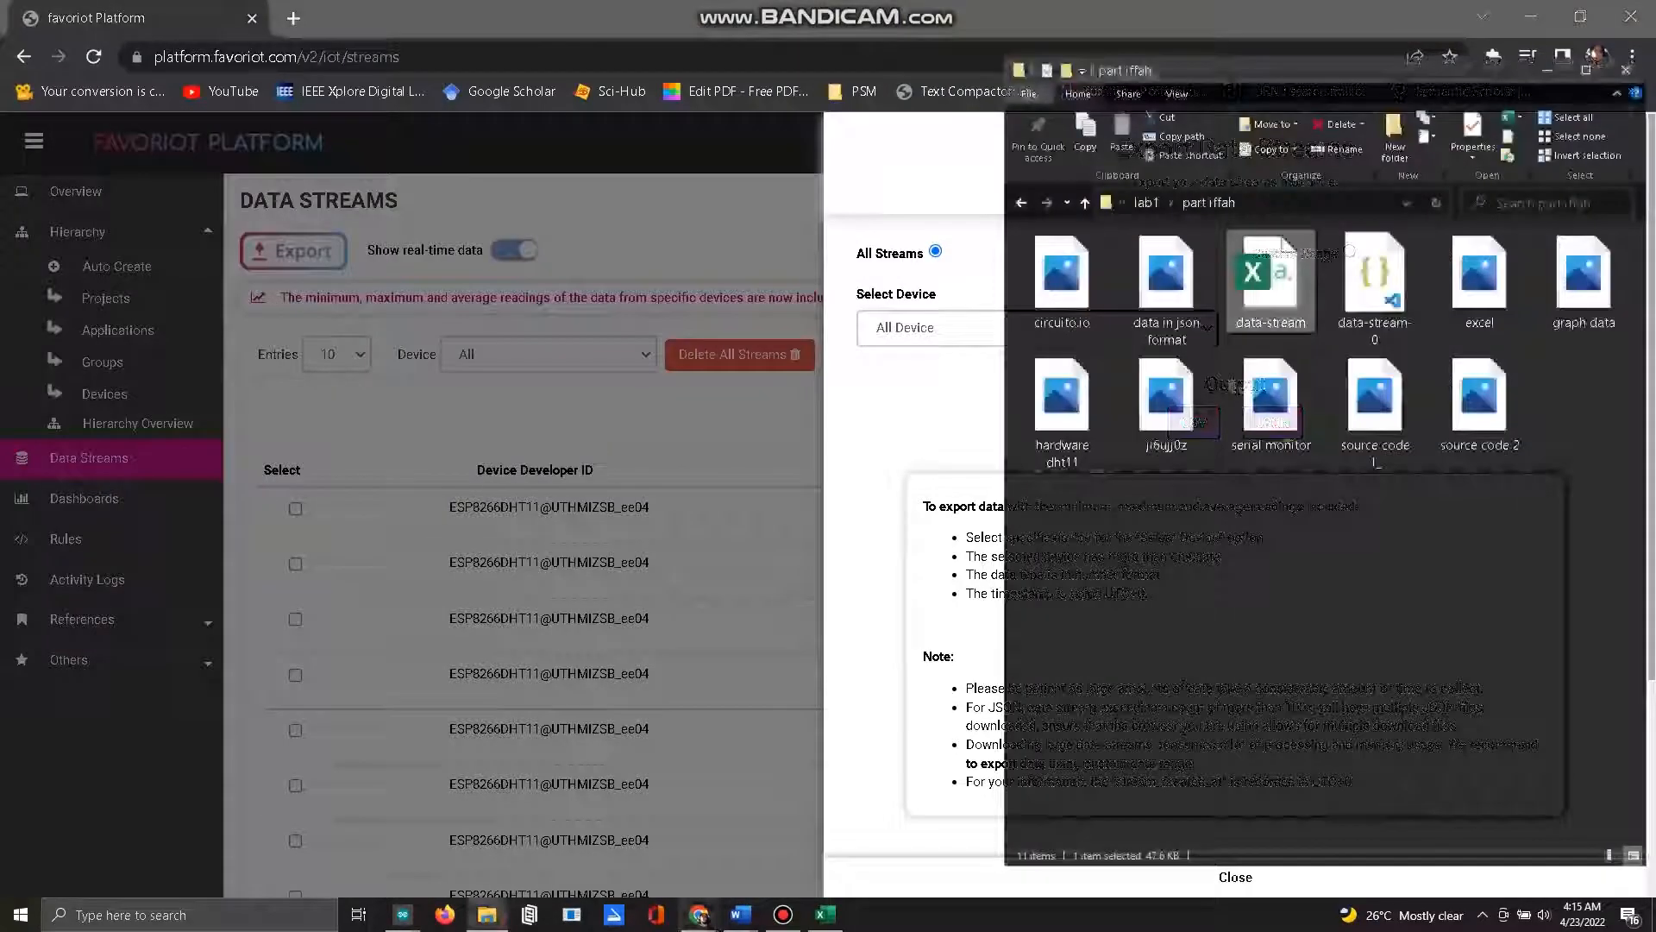
left_click(1374, 285)
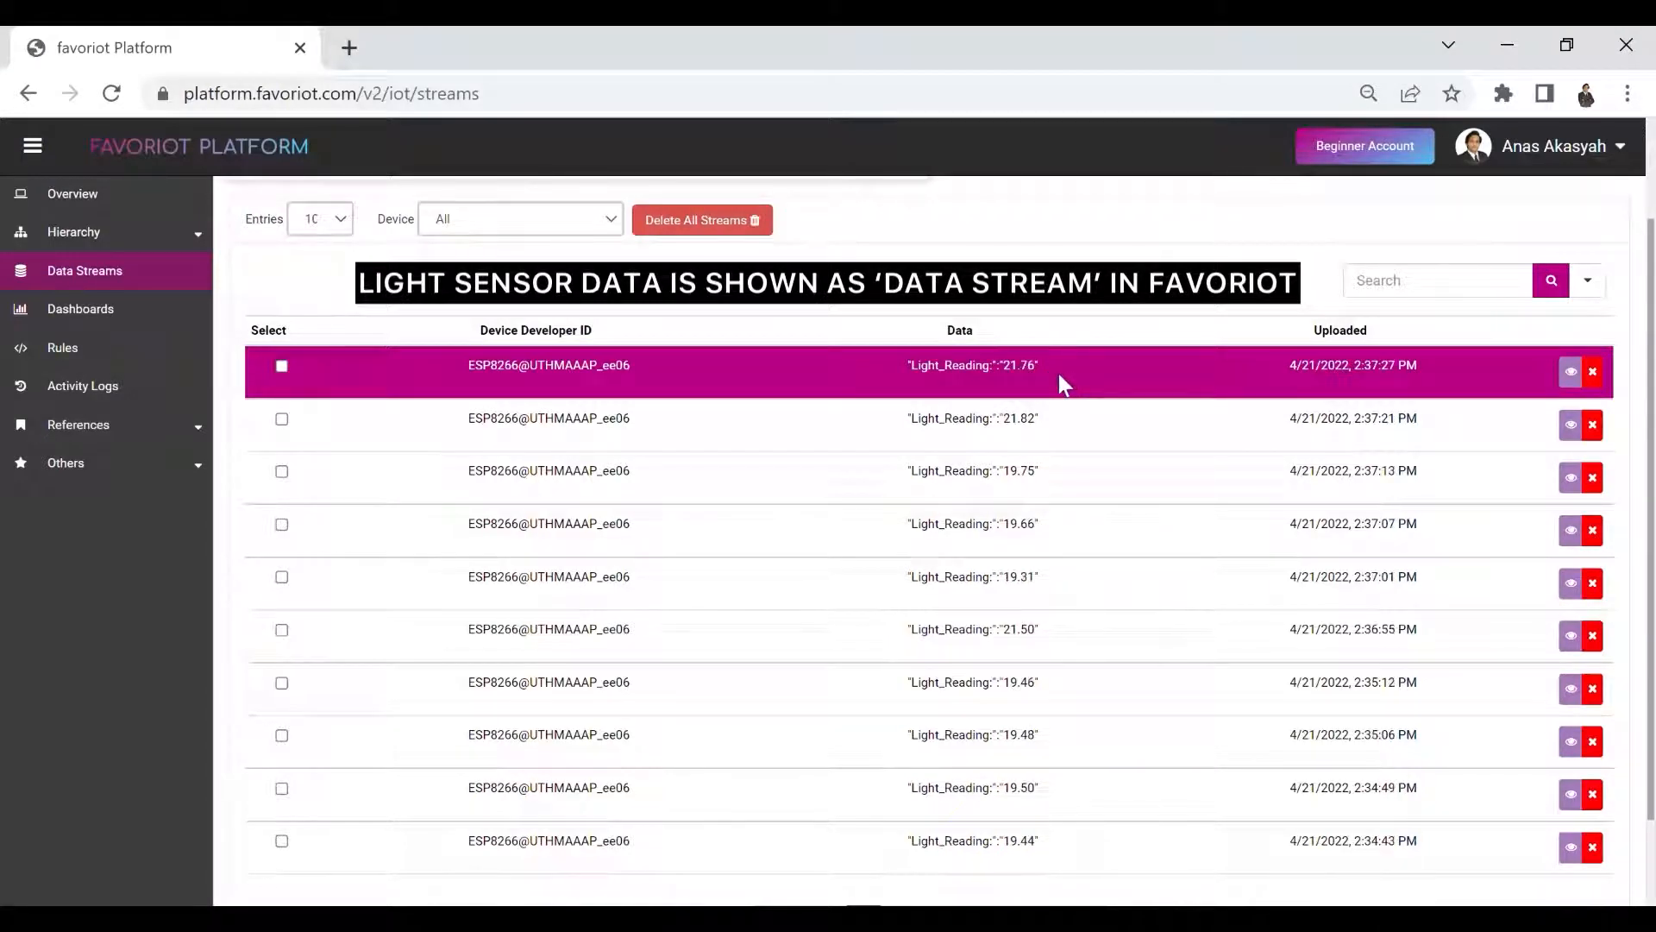
Step: Open the Light Sensor Reading dashboard and view its light intensity chart and map
left_click(164, 307)
left_click(675, 409)
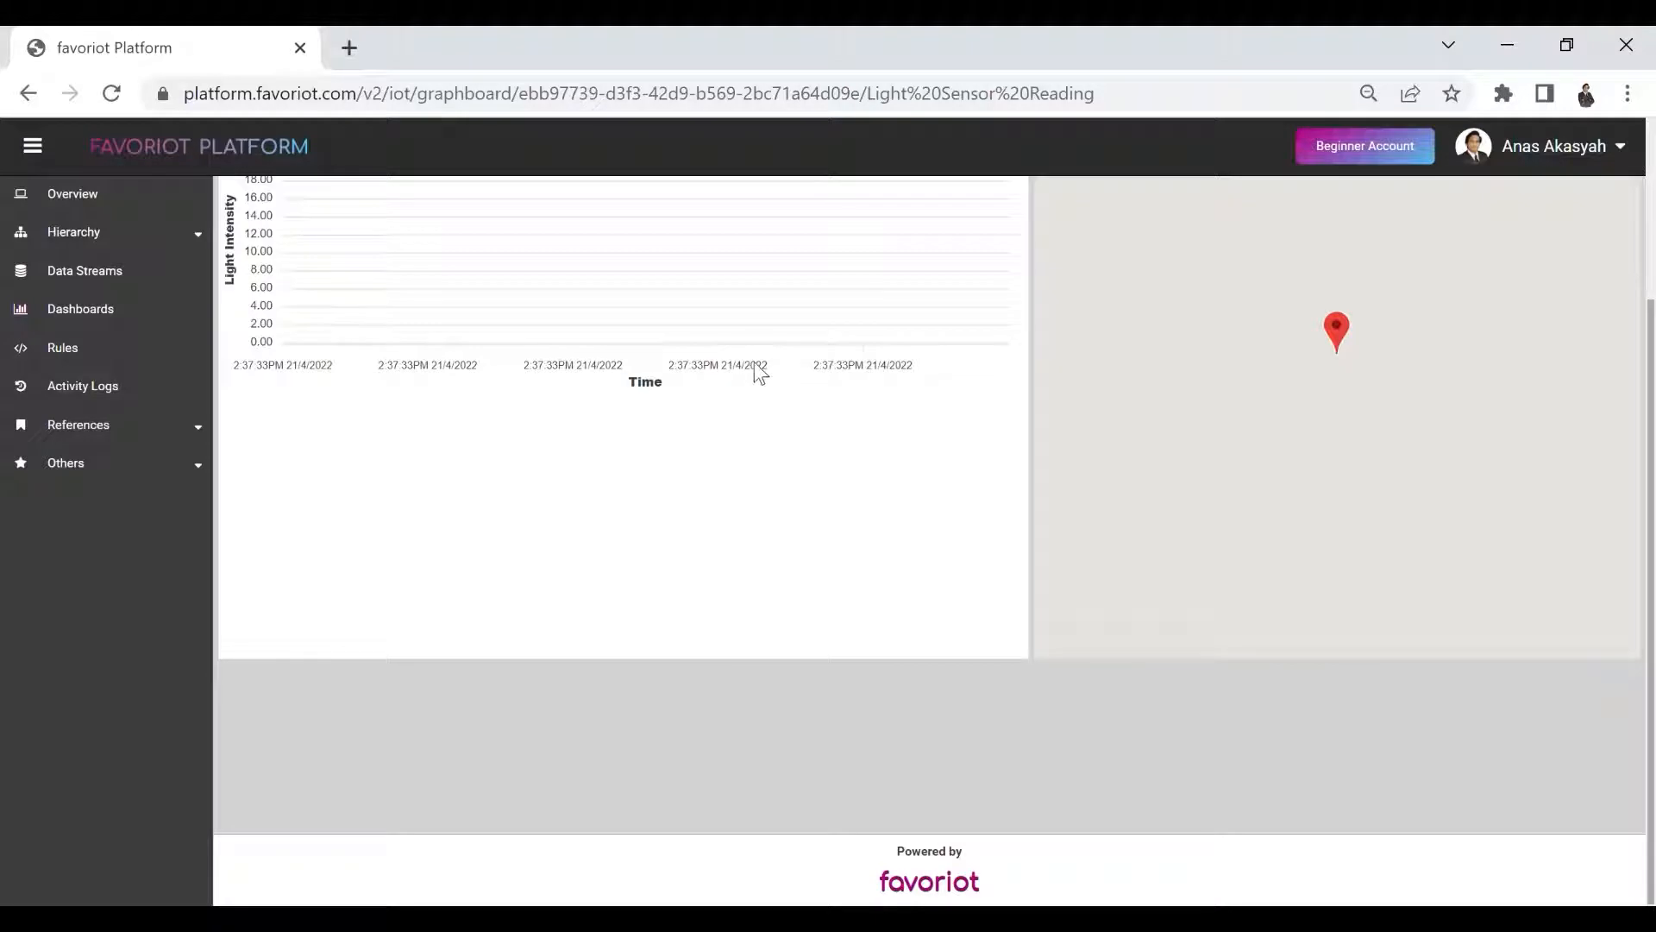
scroll(759, 373, "up", 3)
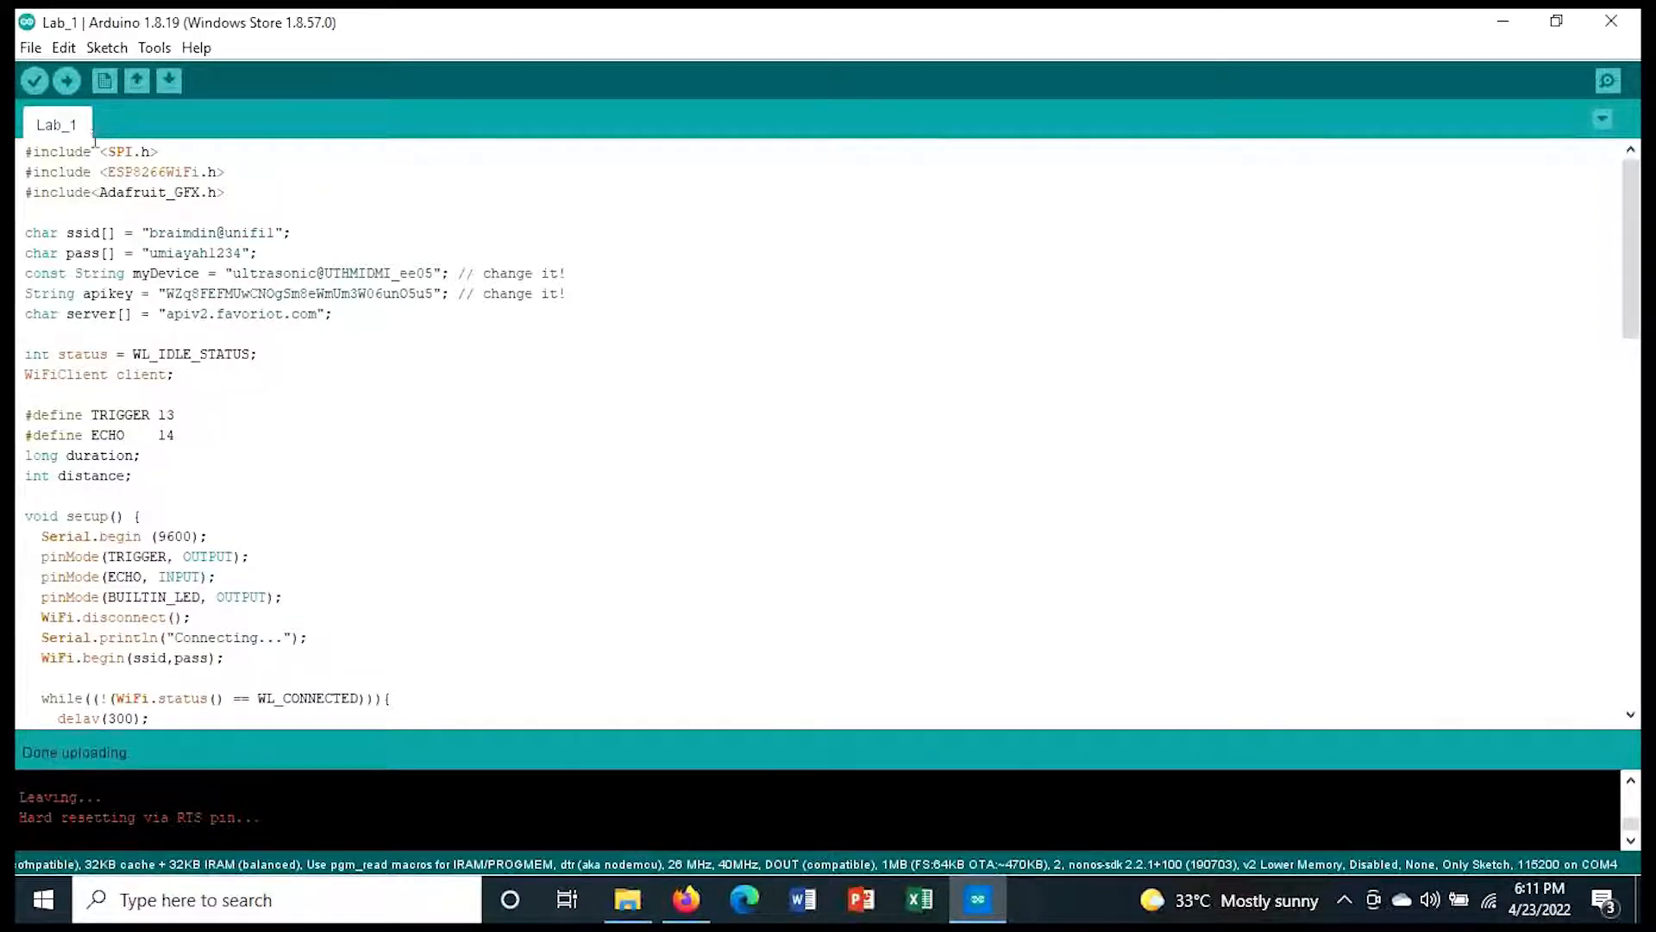
Step: Review the ESP8266 board settings and the selected serial port for the Lab_1 sketch in the Arduino IDE
left_click(155, 48)
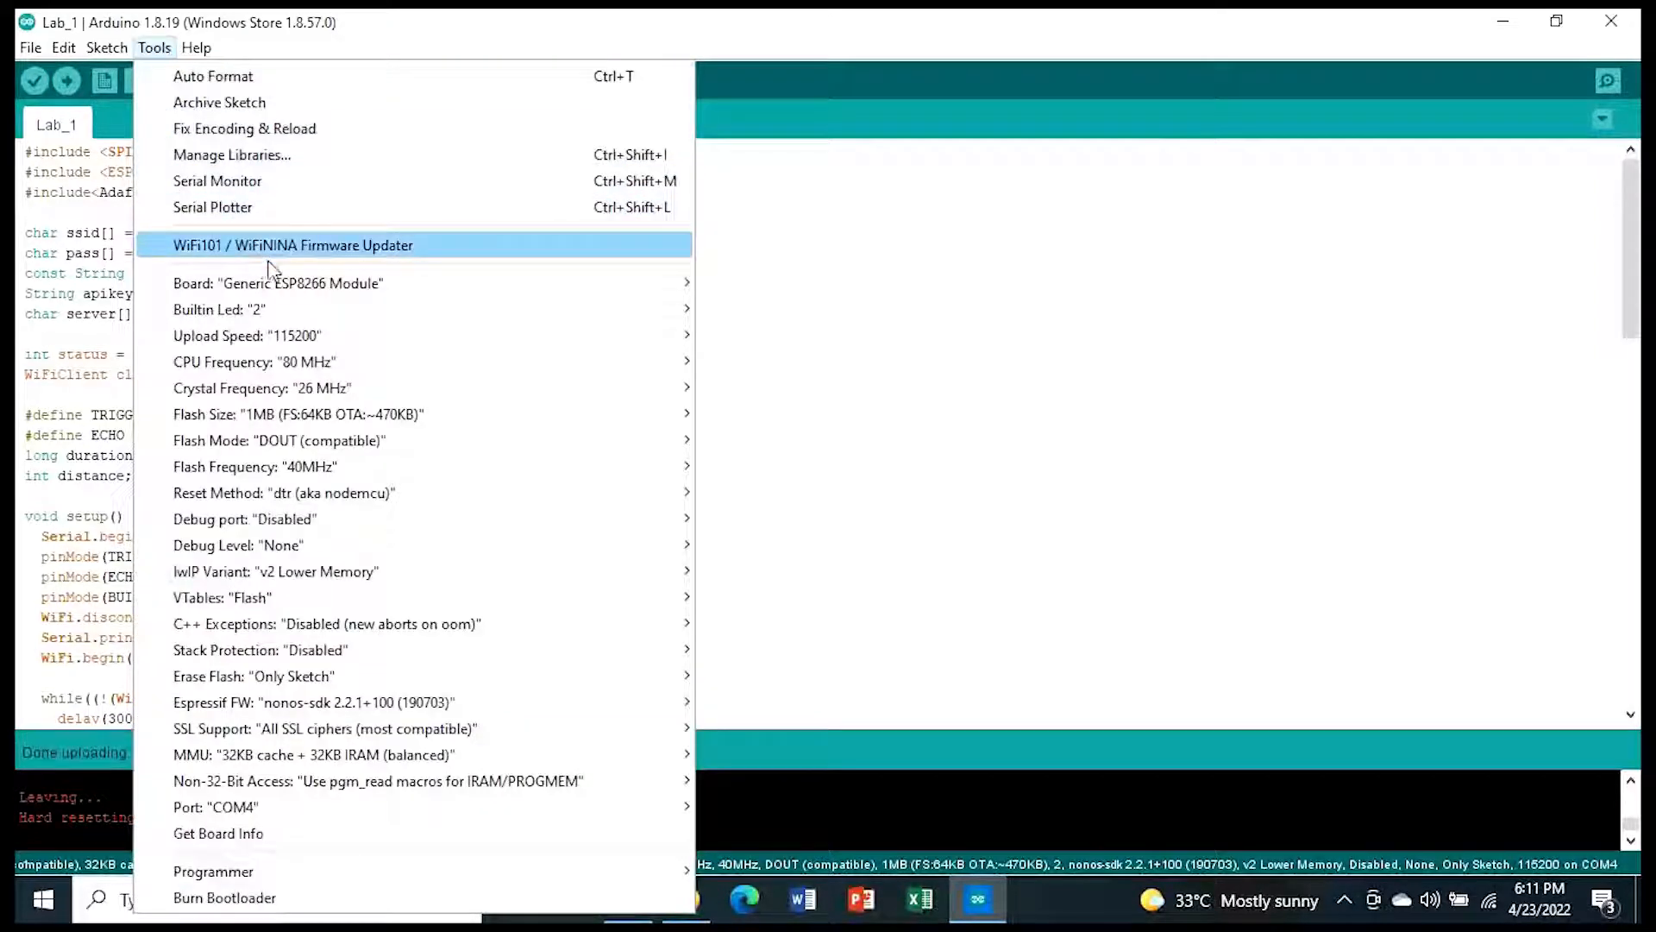
mouse_move(364, 309)
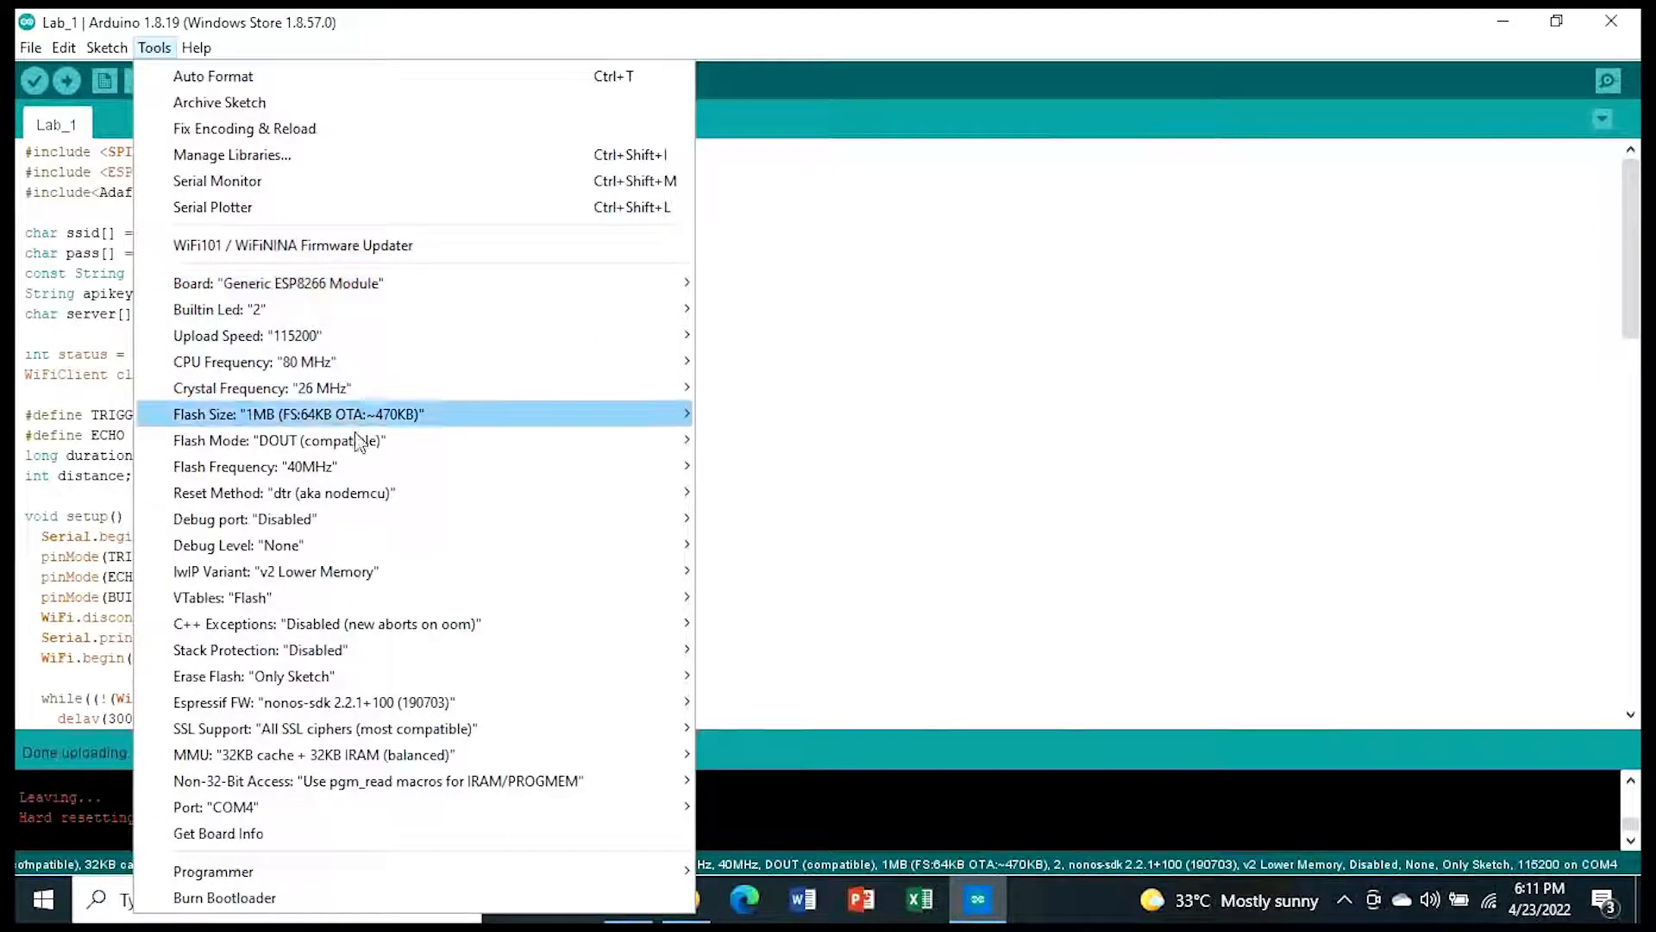
mouse_move(536, 814)
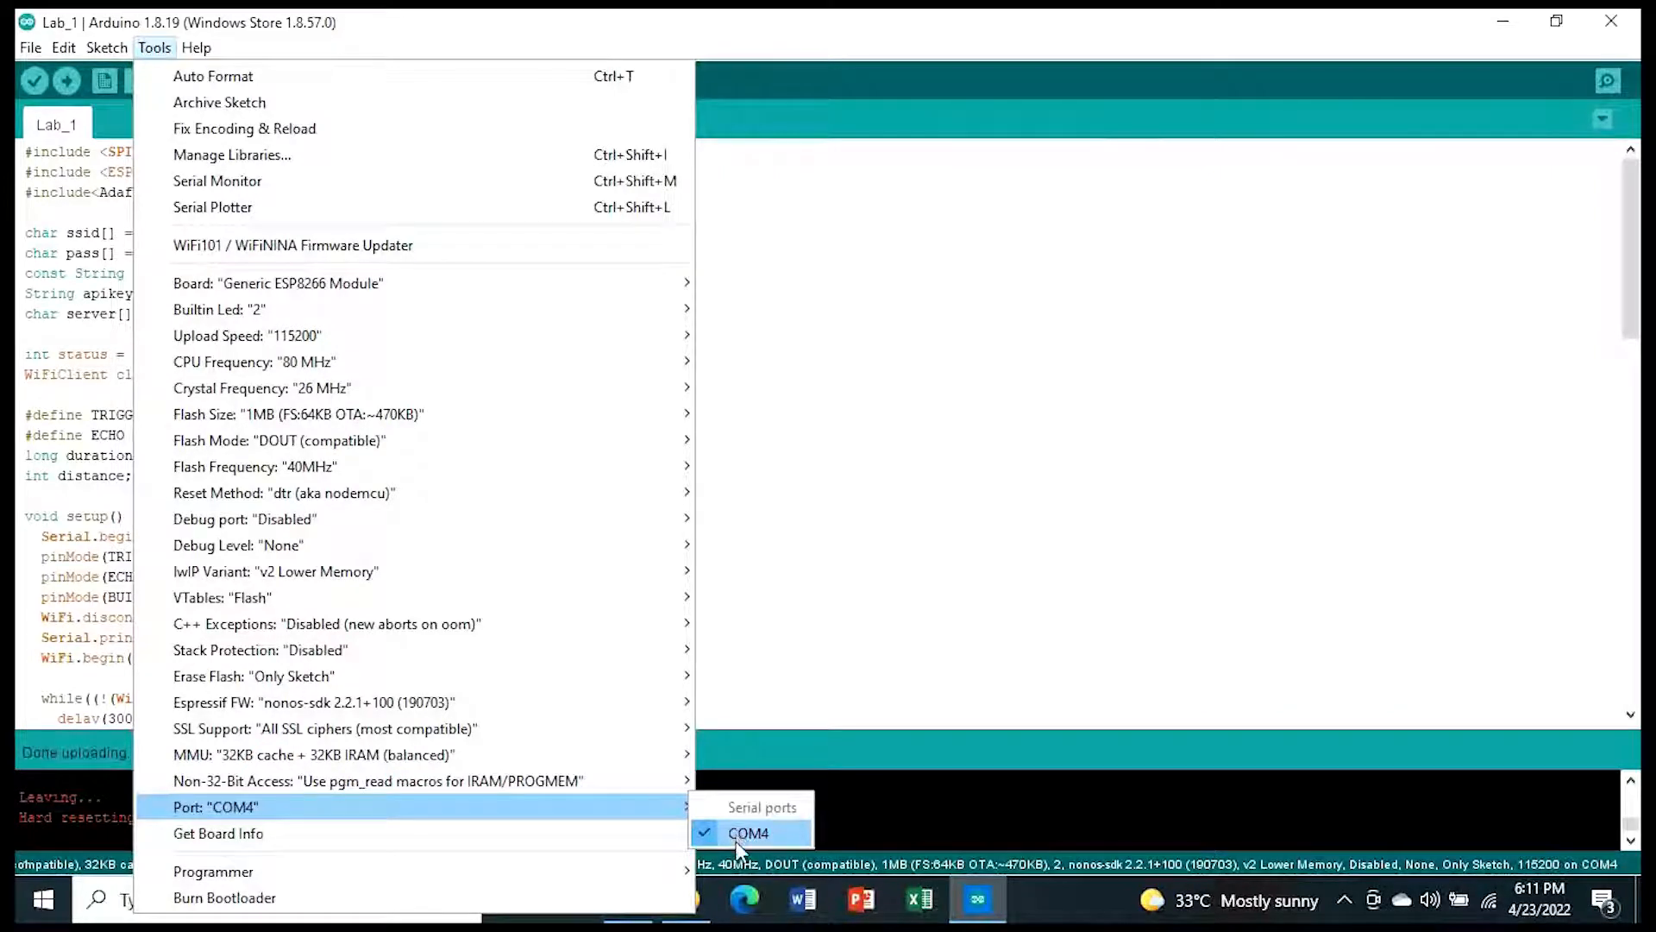
left_click(728, 110)
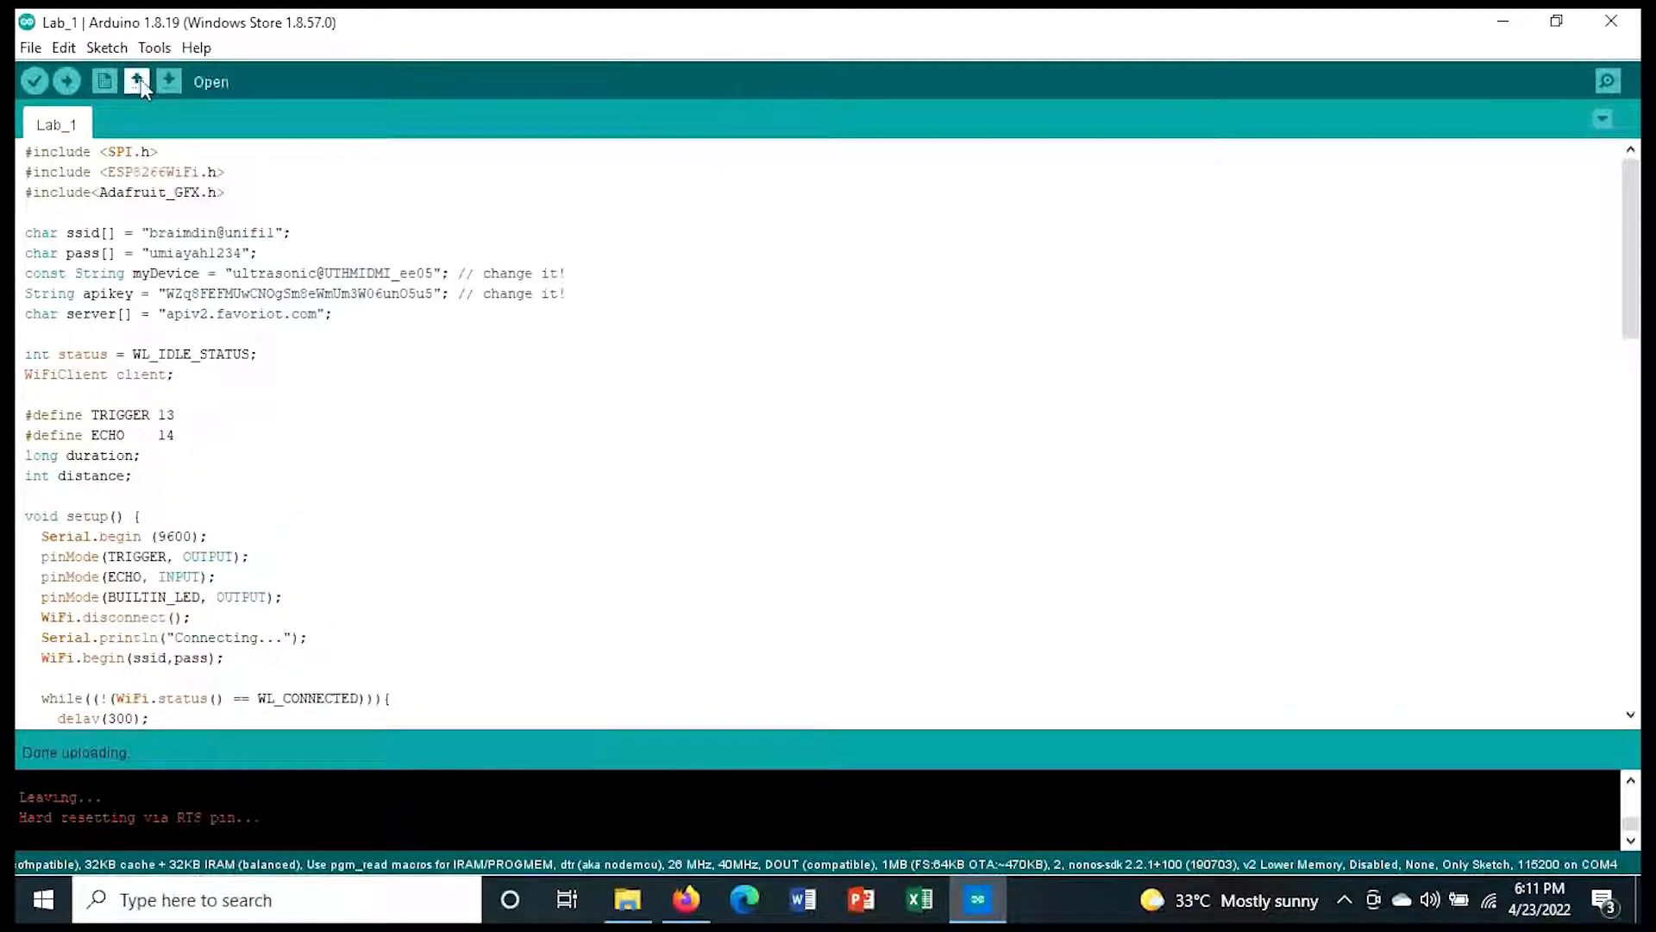
Step: Upload the Lab_1 sketch to the board, check the sent distance readings in the serial monitor, and minimize the monitor
left_click(66, 81)
left_click(1608, 82)
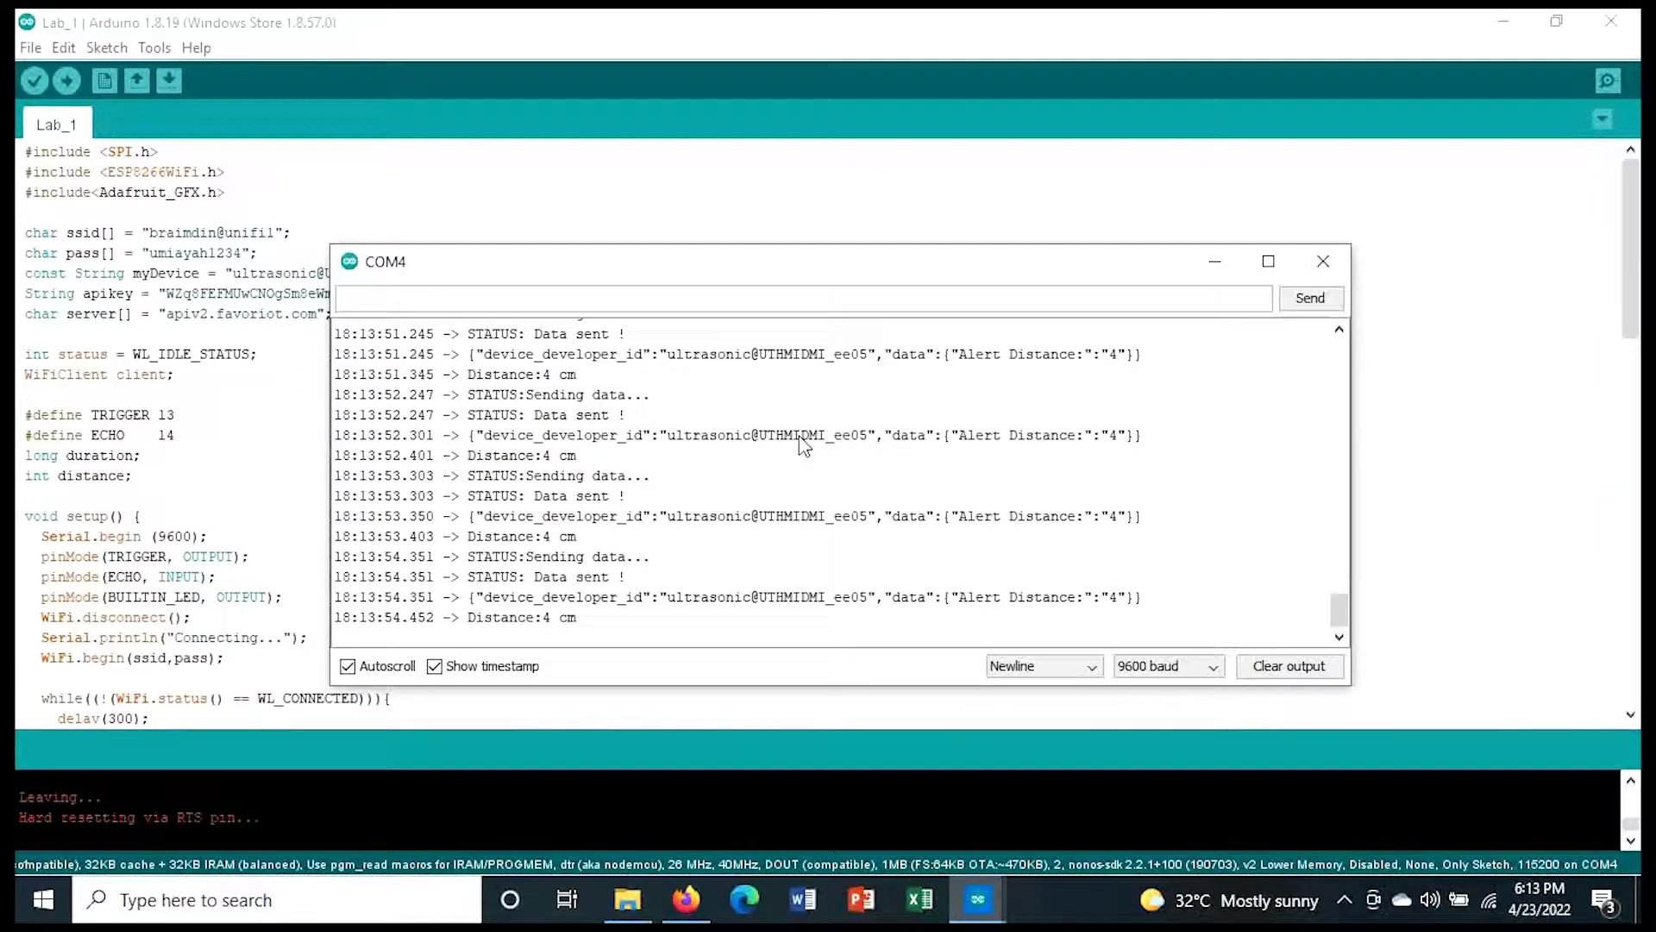
left_click(1214, 261)
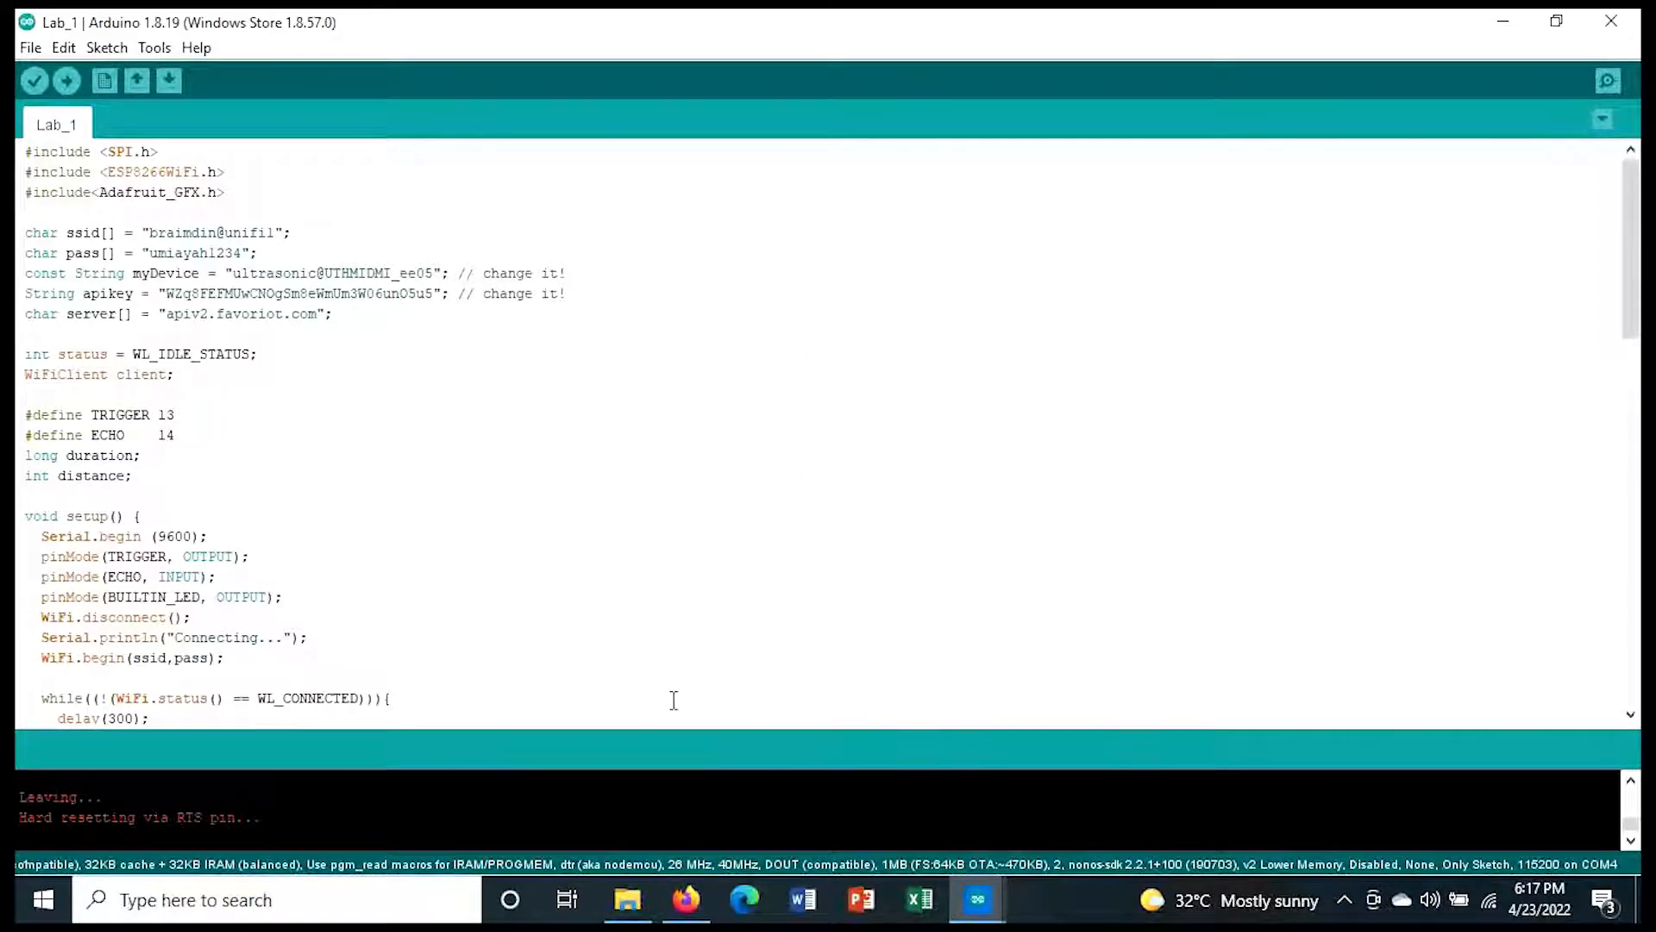
Step: Switch to Favoriot in Firefox, and view the ultrasonic device's data streams and the Ultrasonic dashboard's distance chart
mouse_move(680, 893)
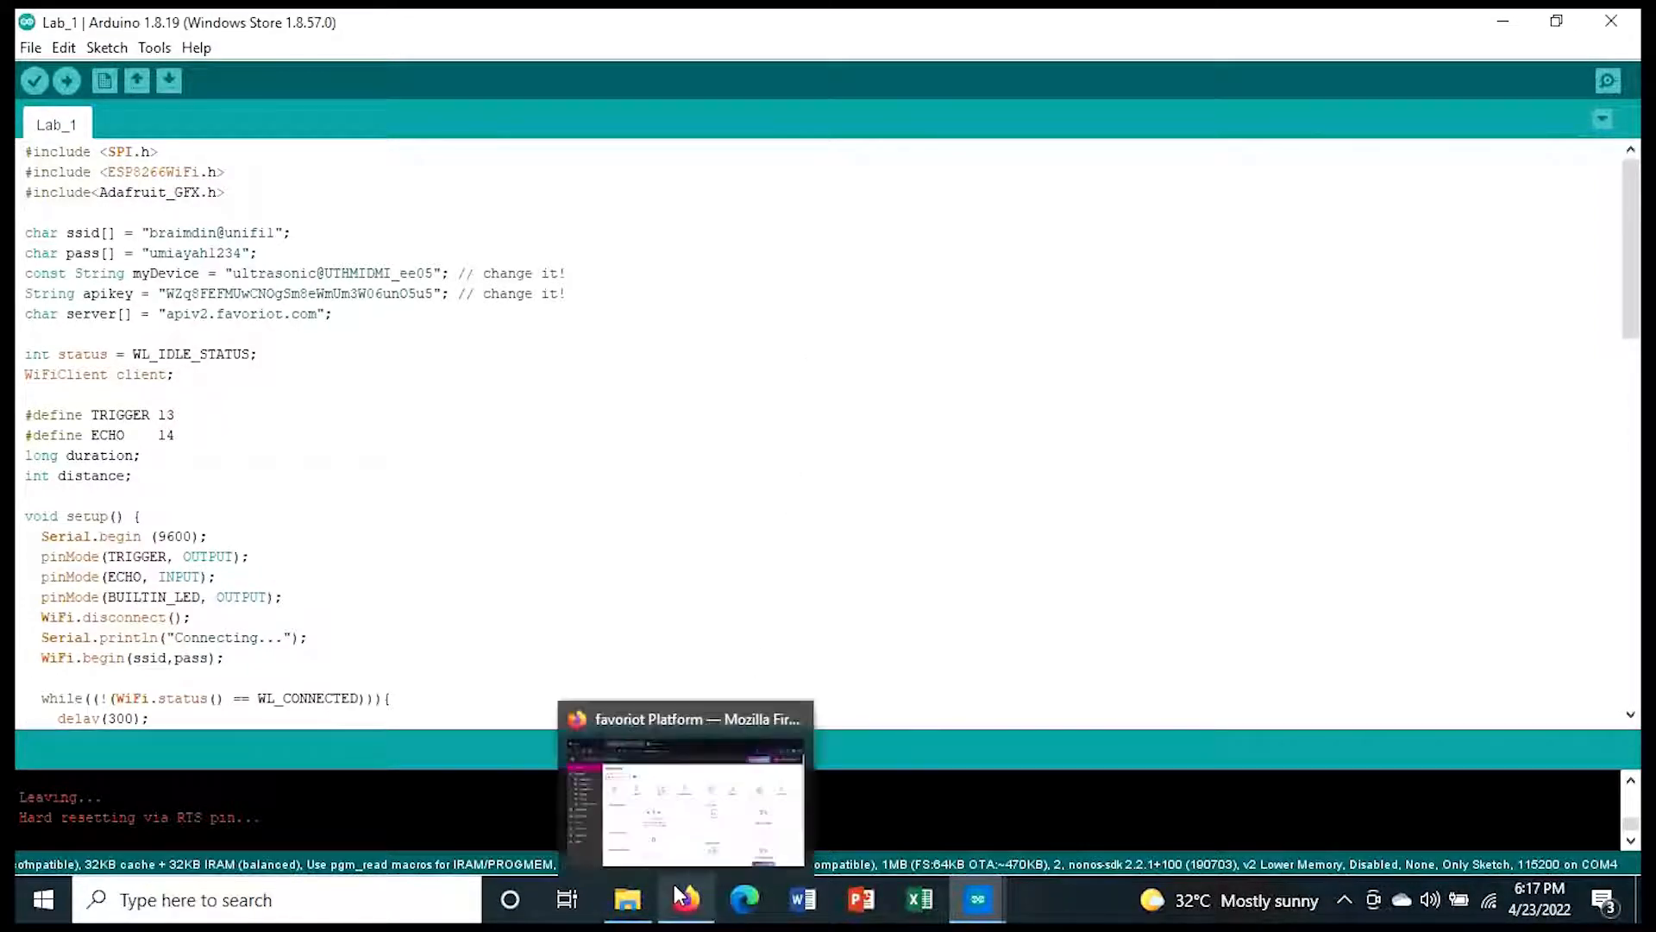
left_click(634, 803)
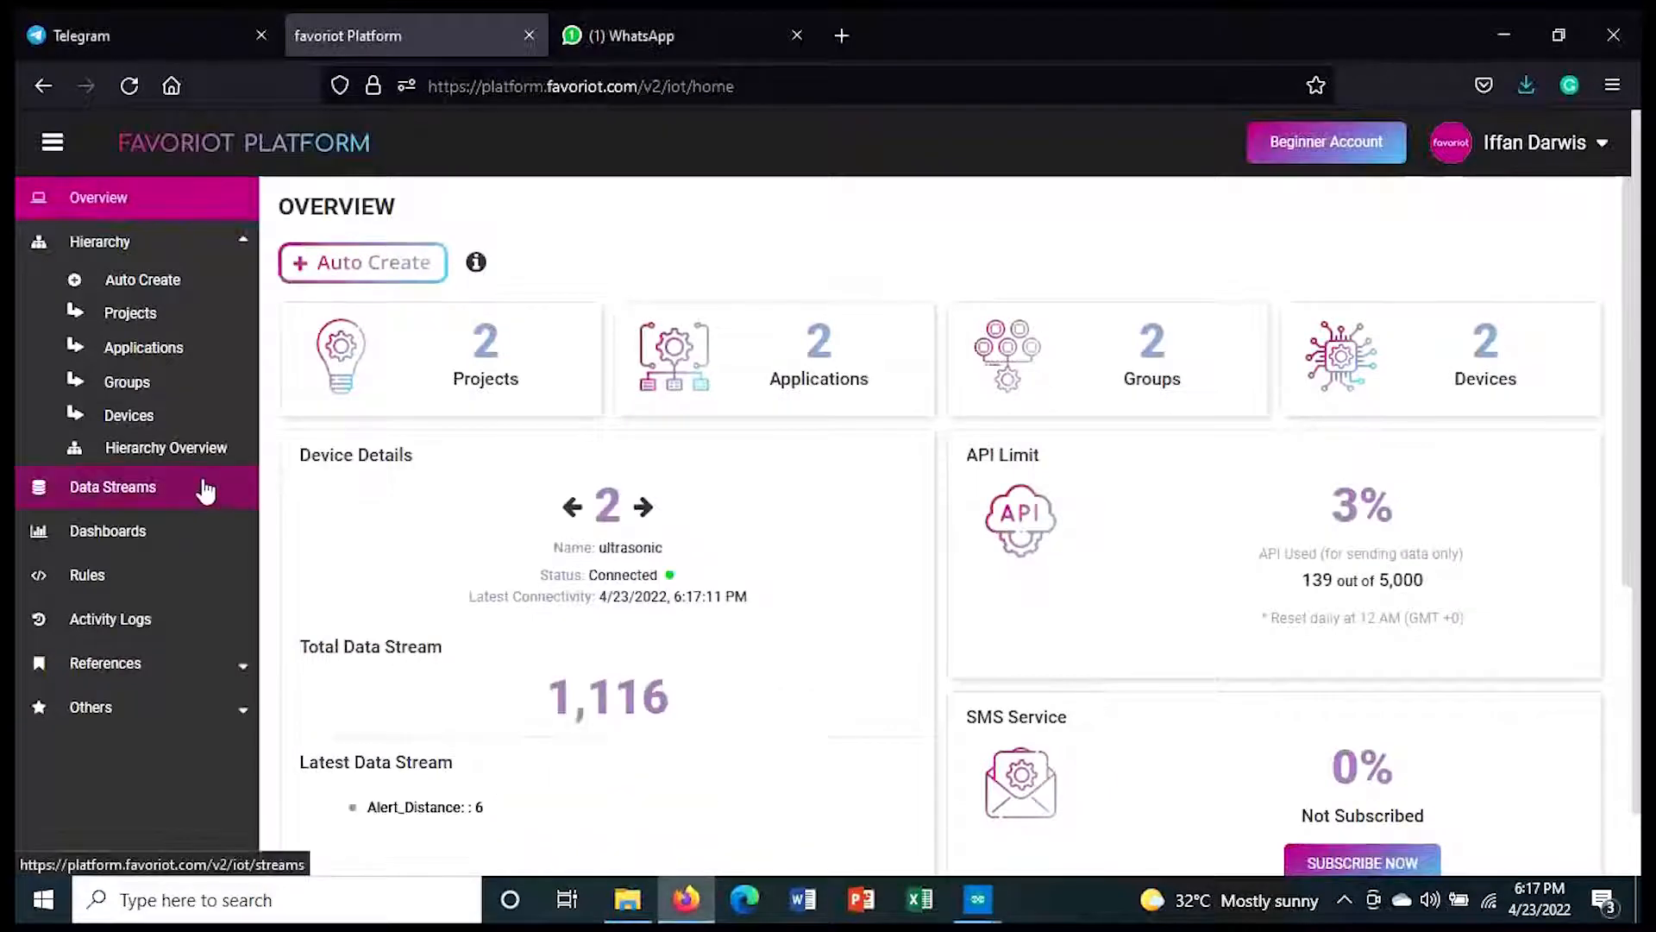
left_click(205, 495)
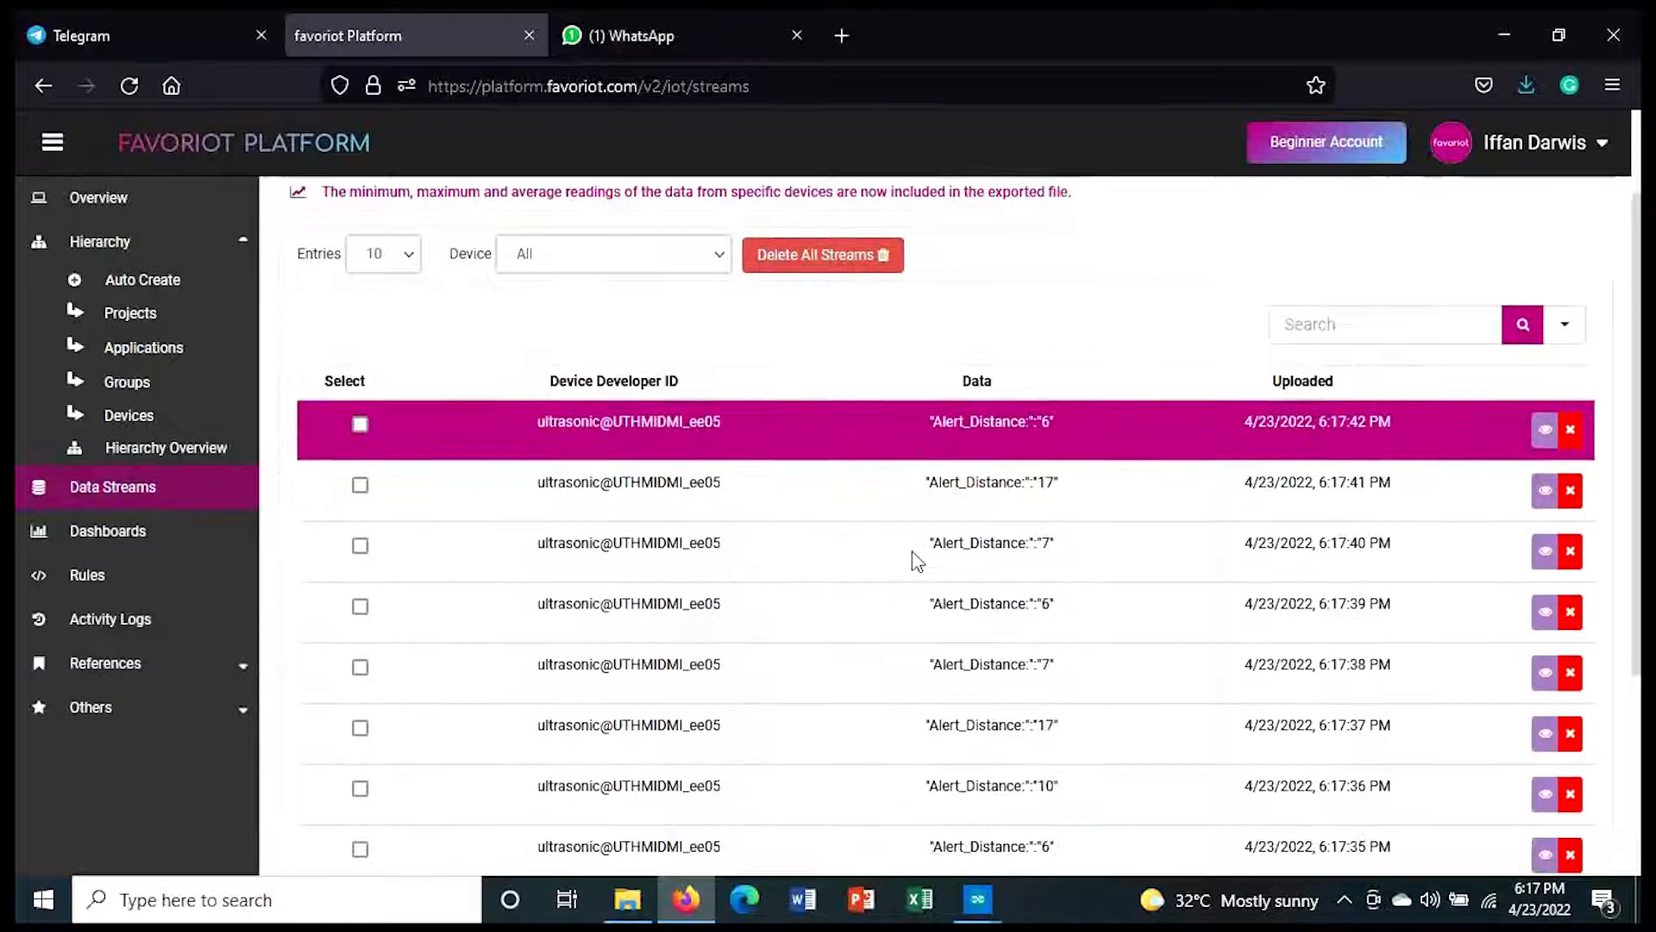
scroll(908, 545, "down", 1)
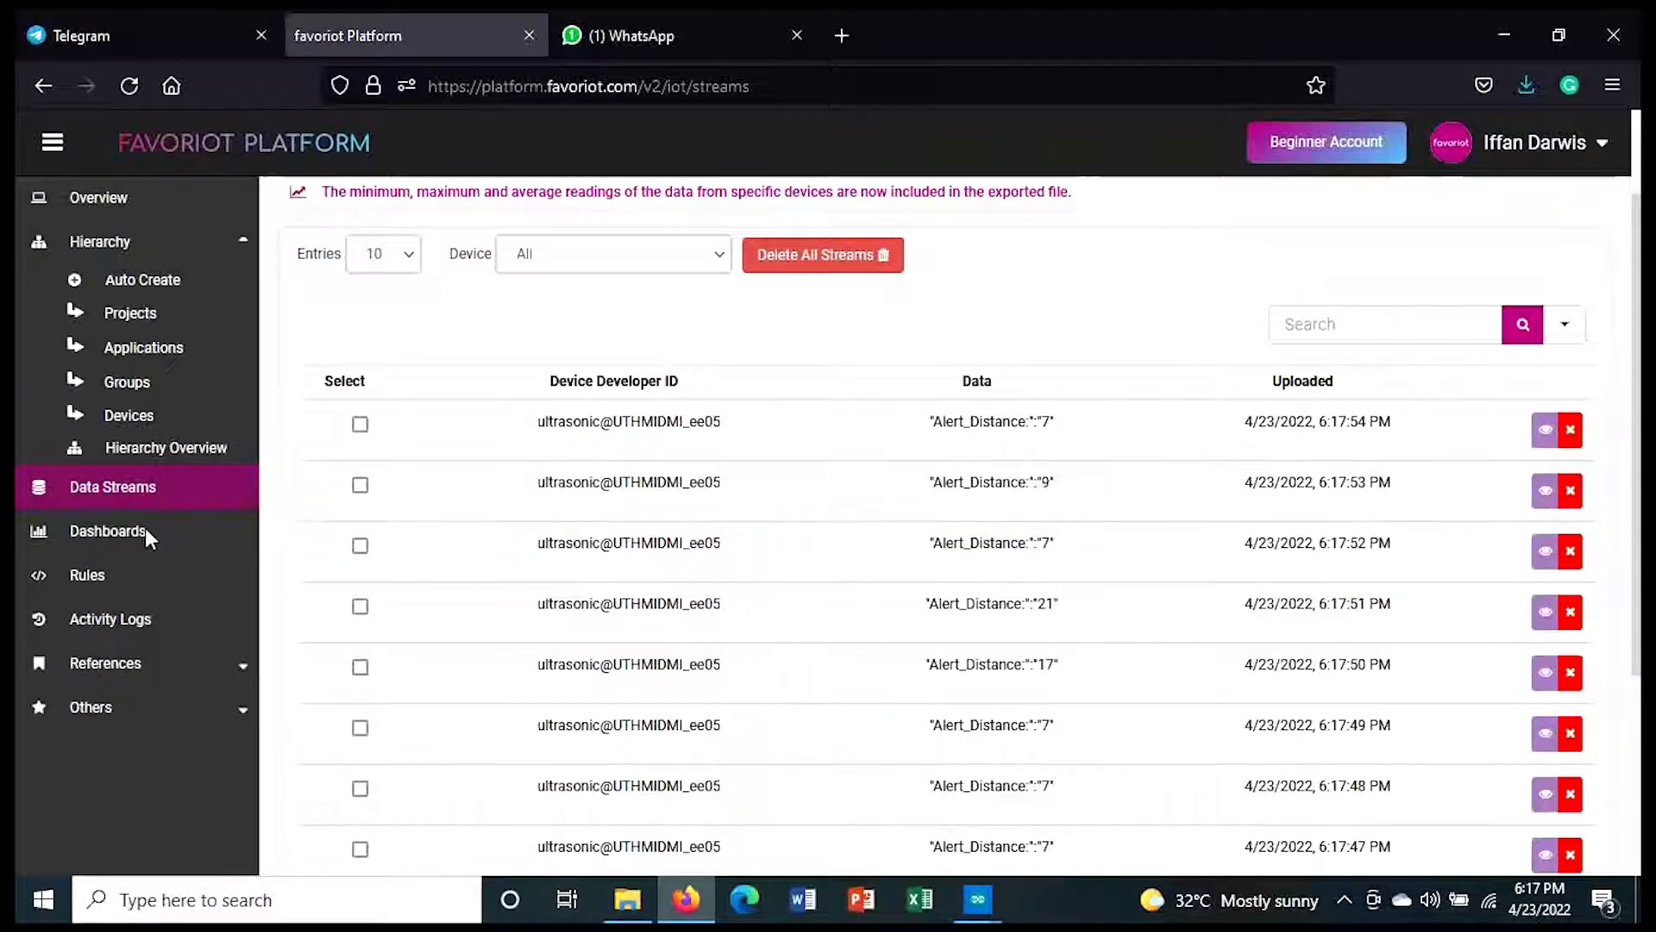
left_click(95, 549)
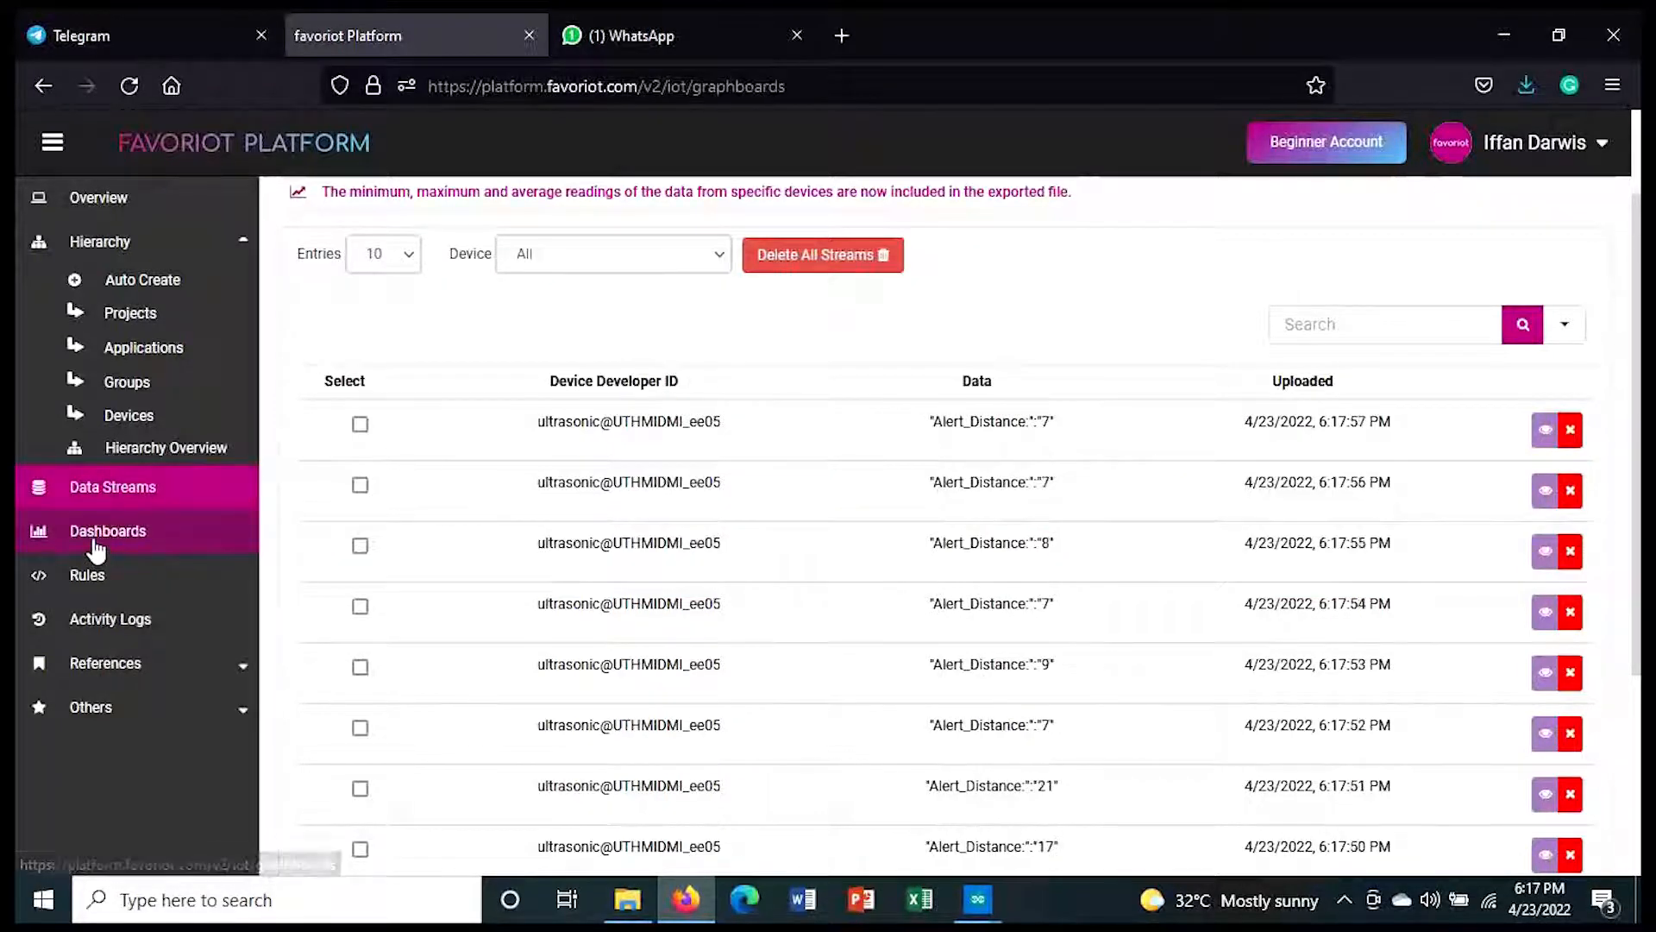
left_click(659, 430)
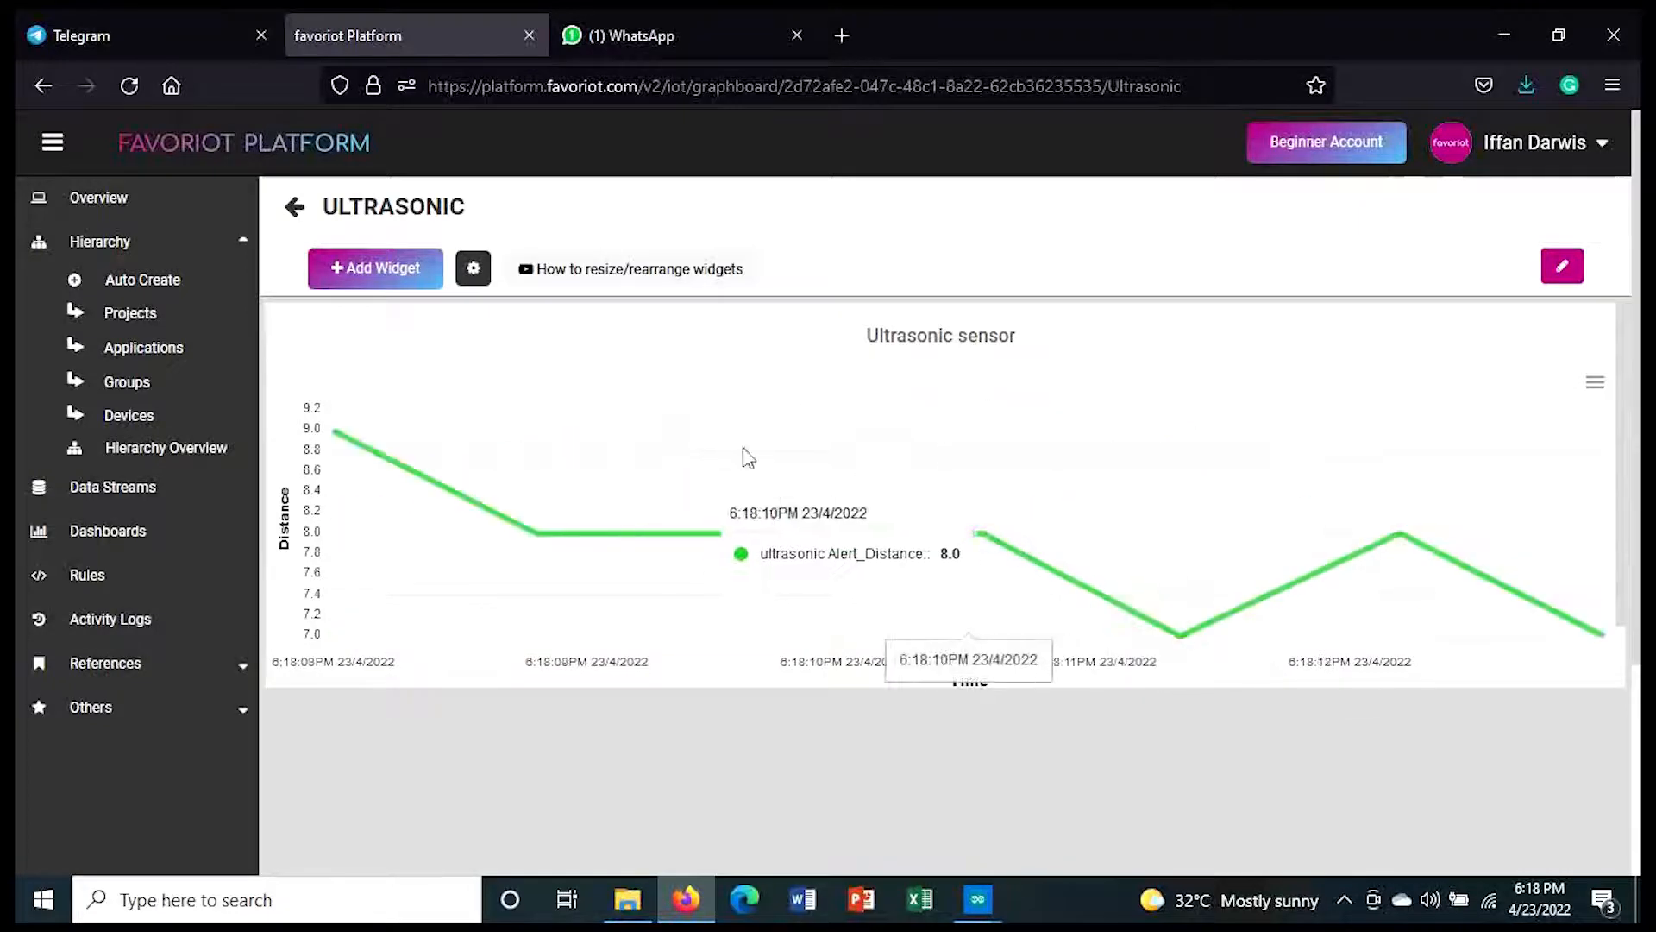
Step: Return to the data streams, view the export options, and close them without exporting
left_click(147, 509)
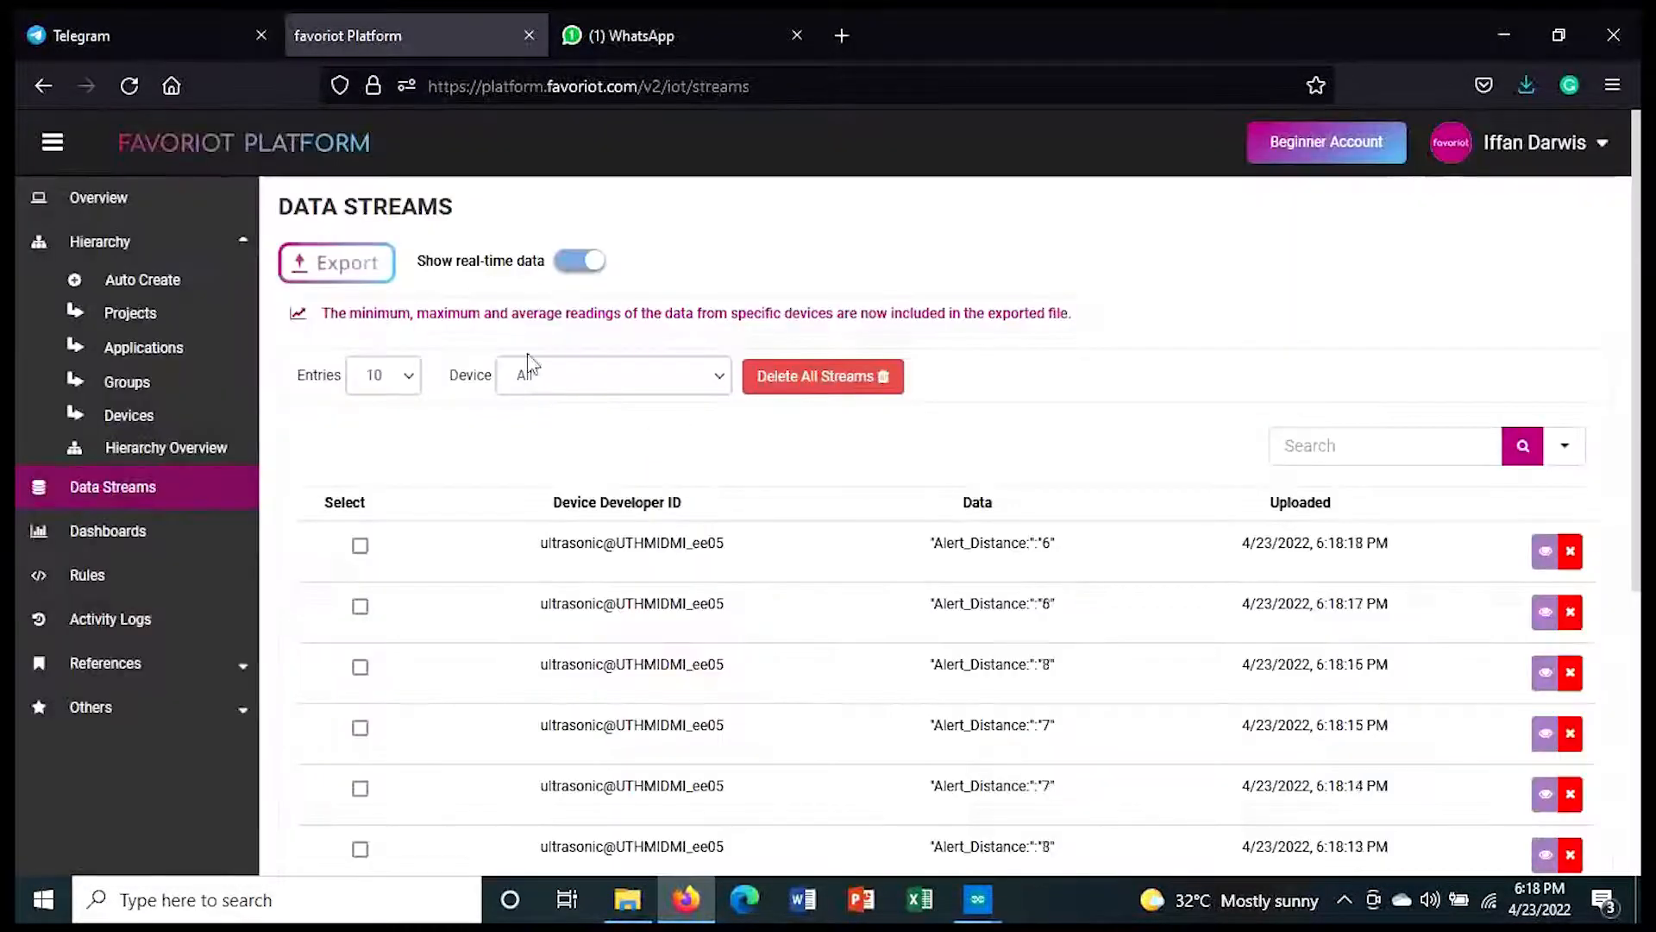
left_click(362, 267)
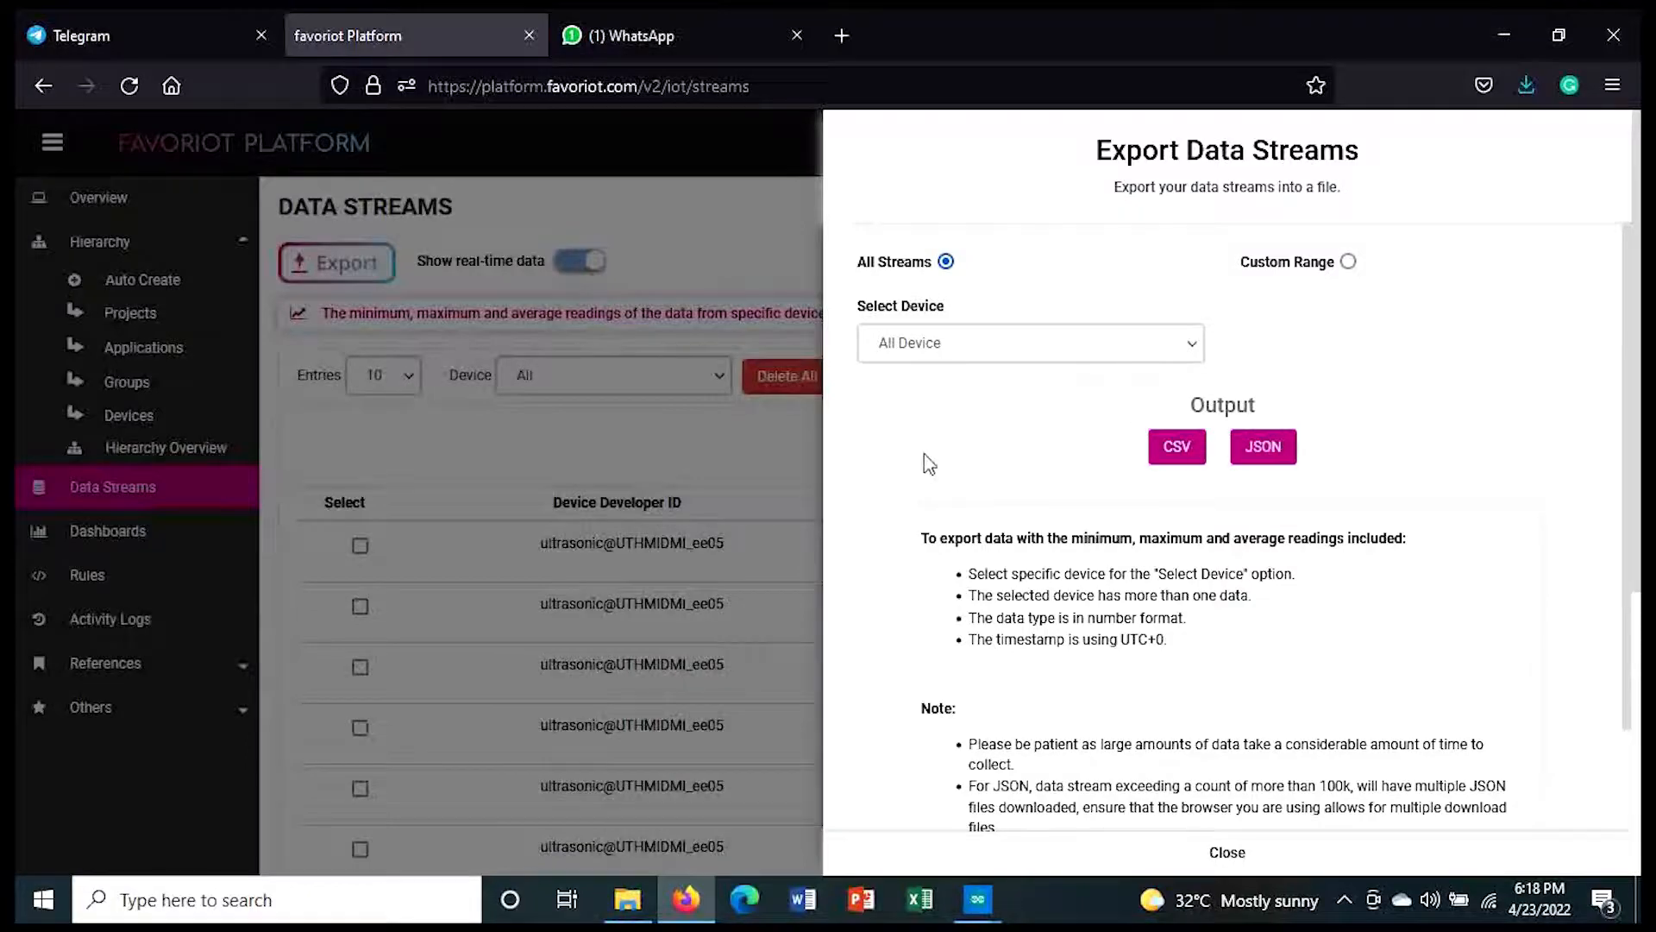
left_click(790, 438)
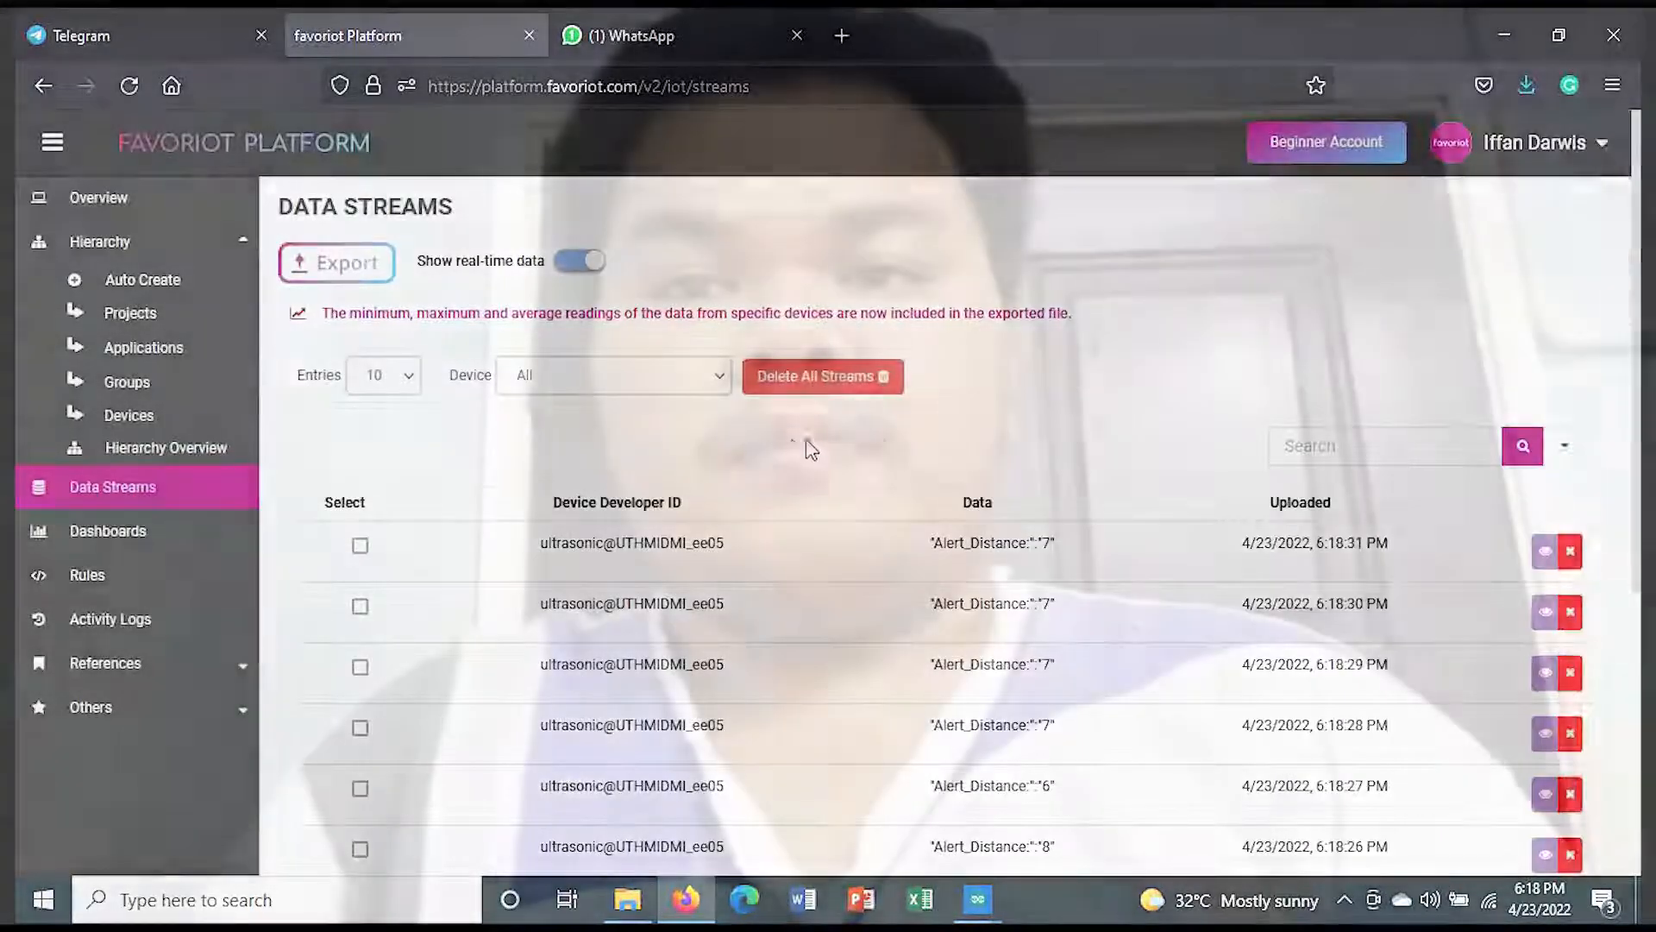